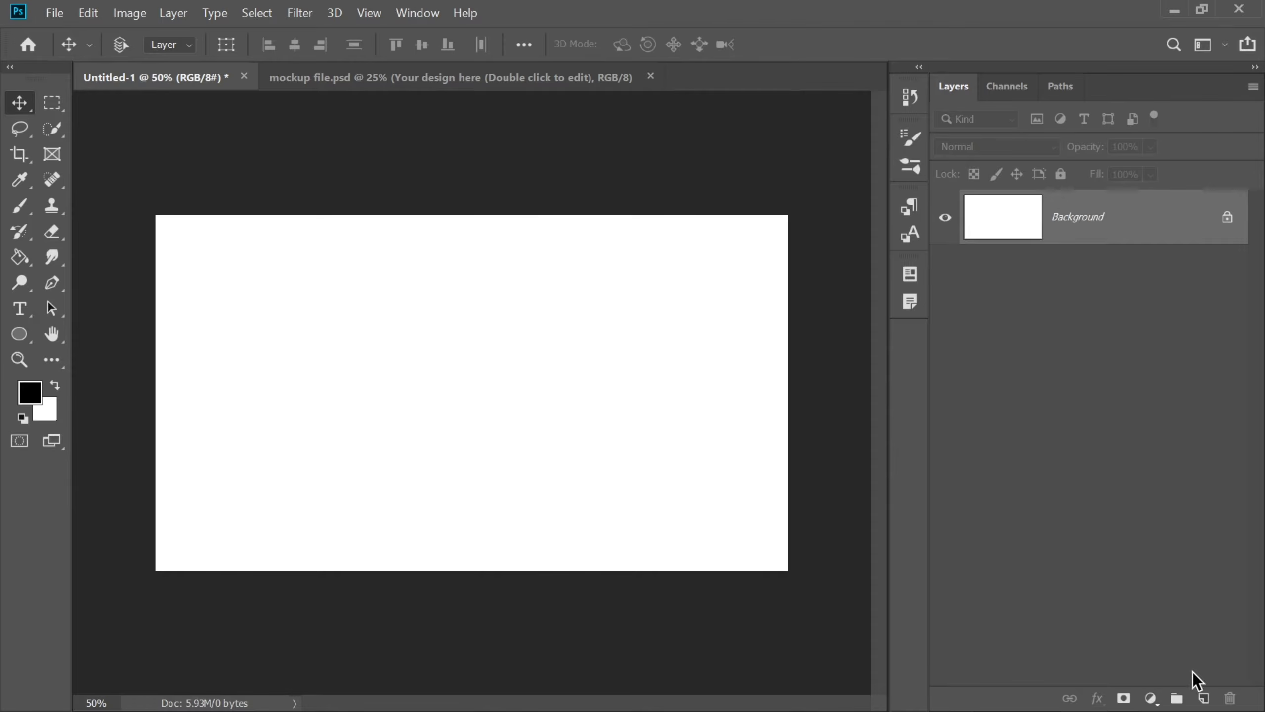
Step: Draw a circle about 420 px in diameter in the upper part of the canvas on a new layer and fill it yellow
click(1203, 697)
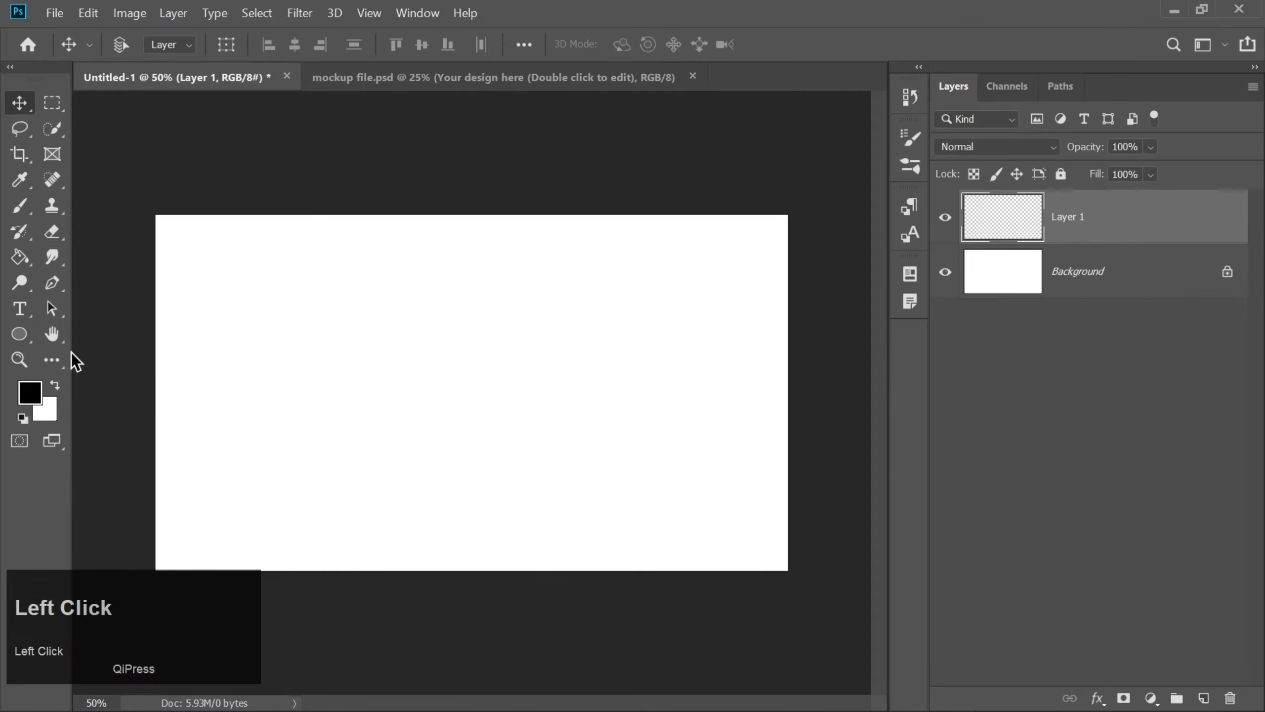
click(18, 339)
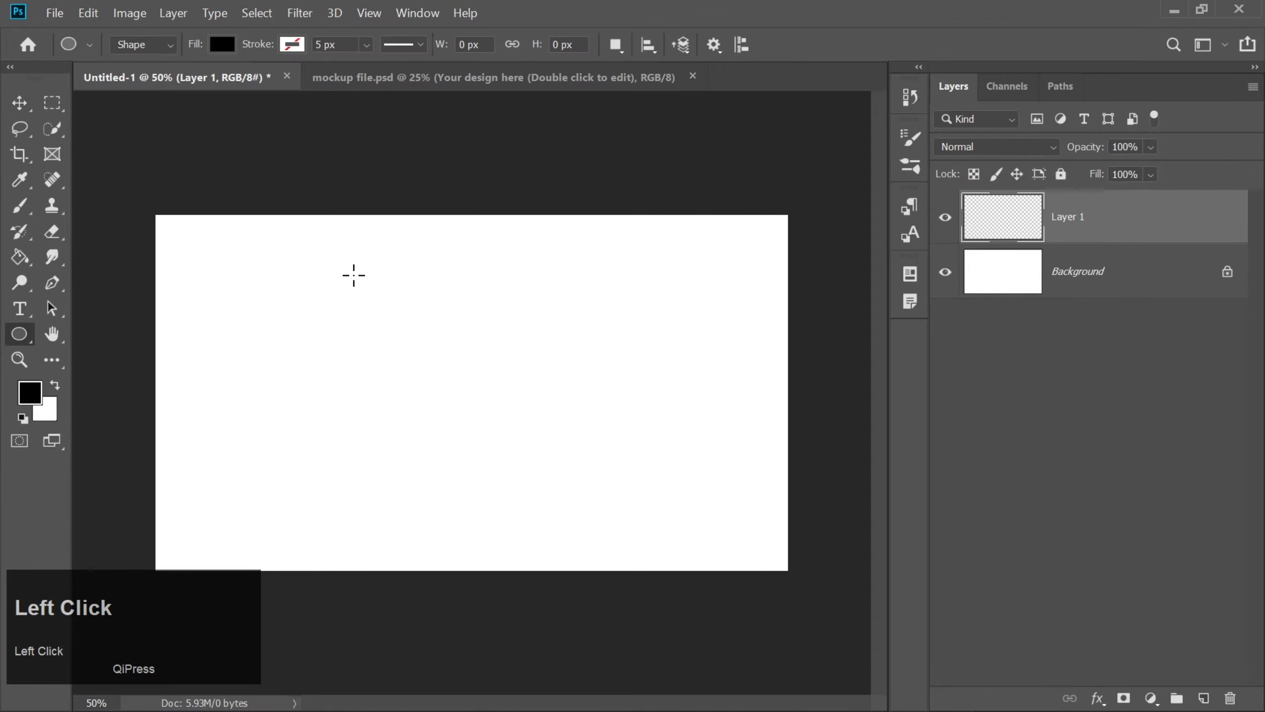
drag(362, 252, 504, 391)
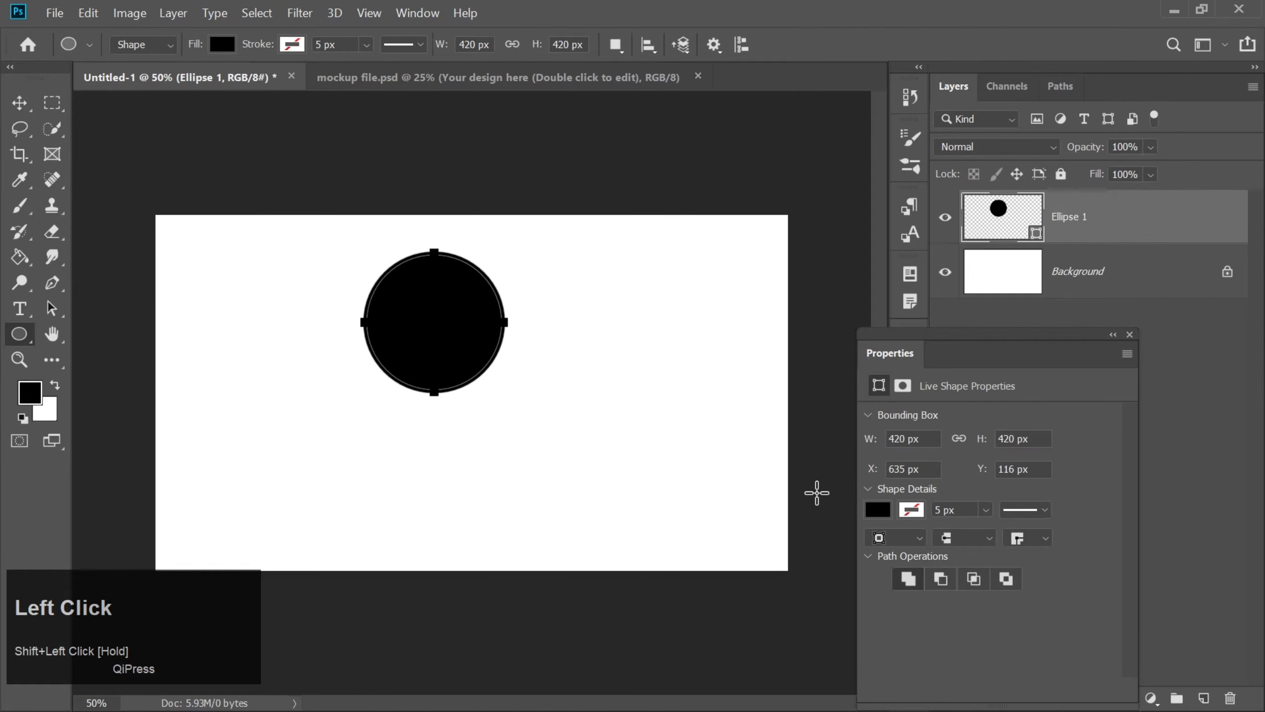
click(878, 510)
click(918, 500)
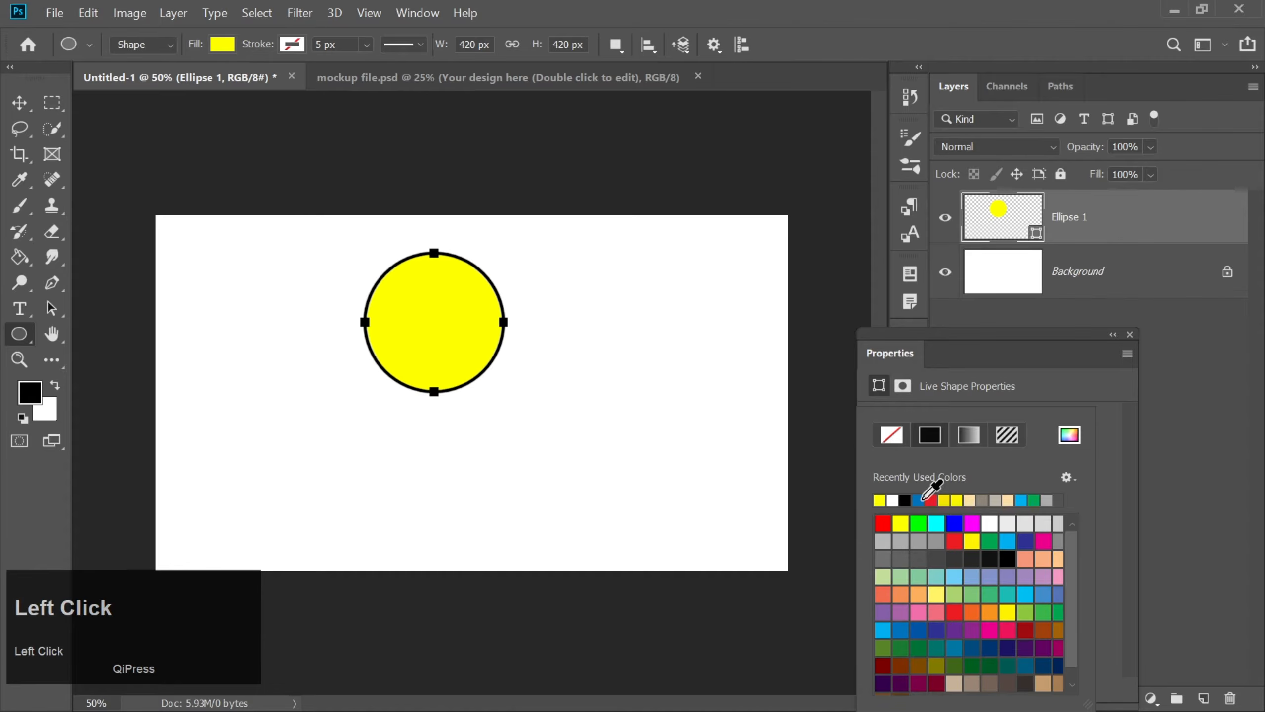
click(1130, 336)
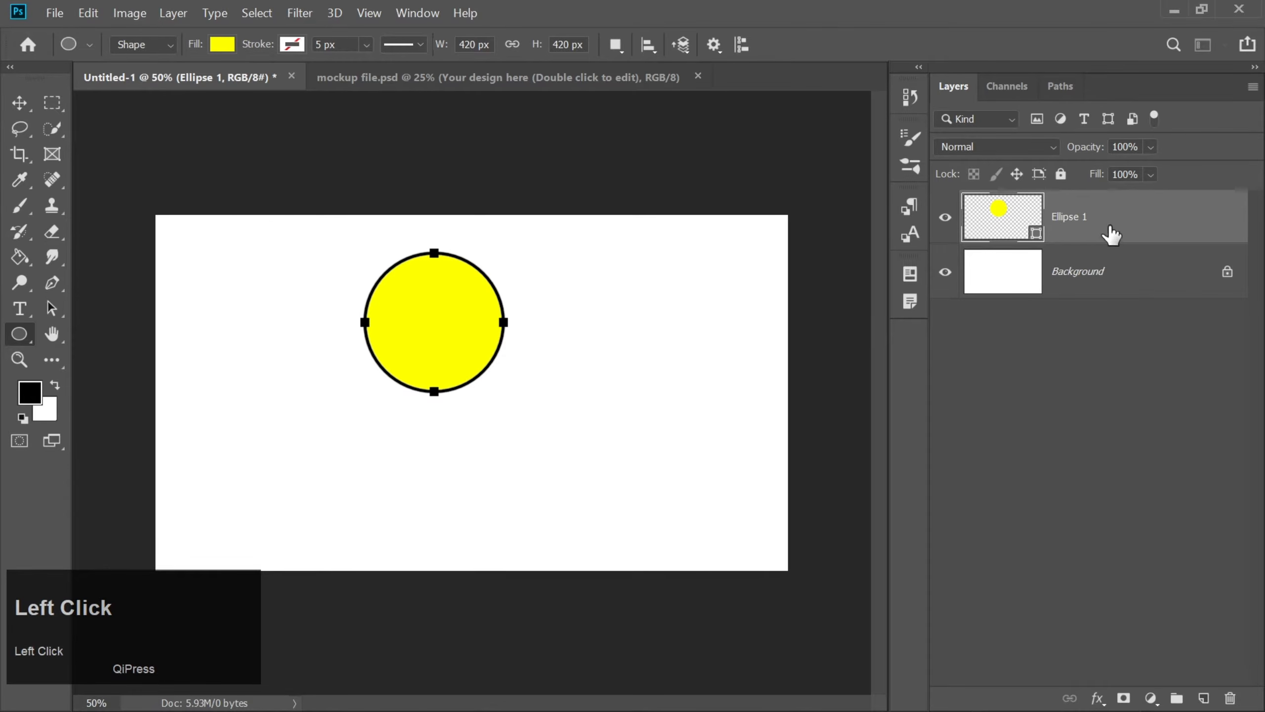
Step: Duplicate the yellow circle and fill the copy blue
key(ctrl+j)
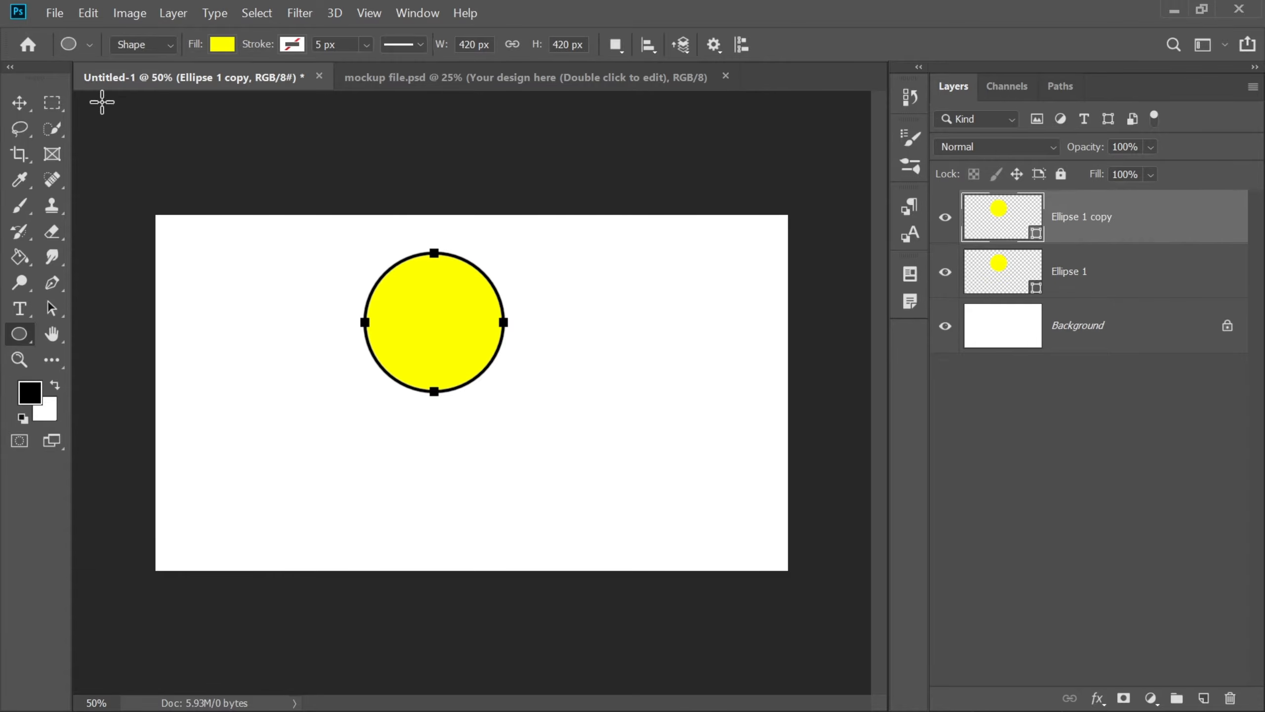
click(223, 45)
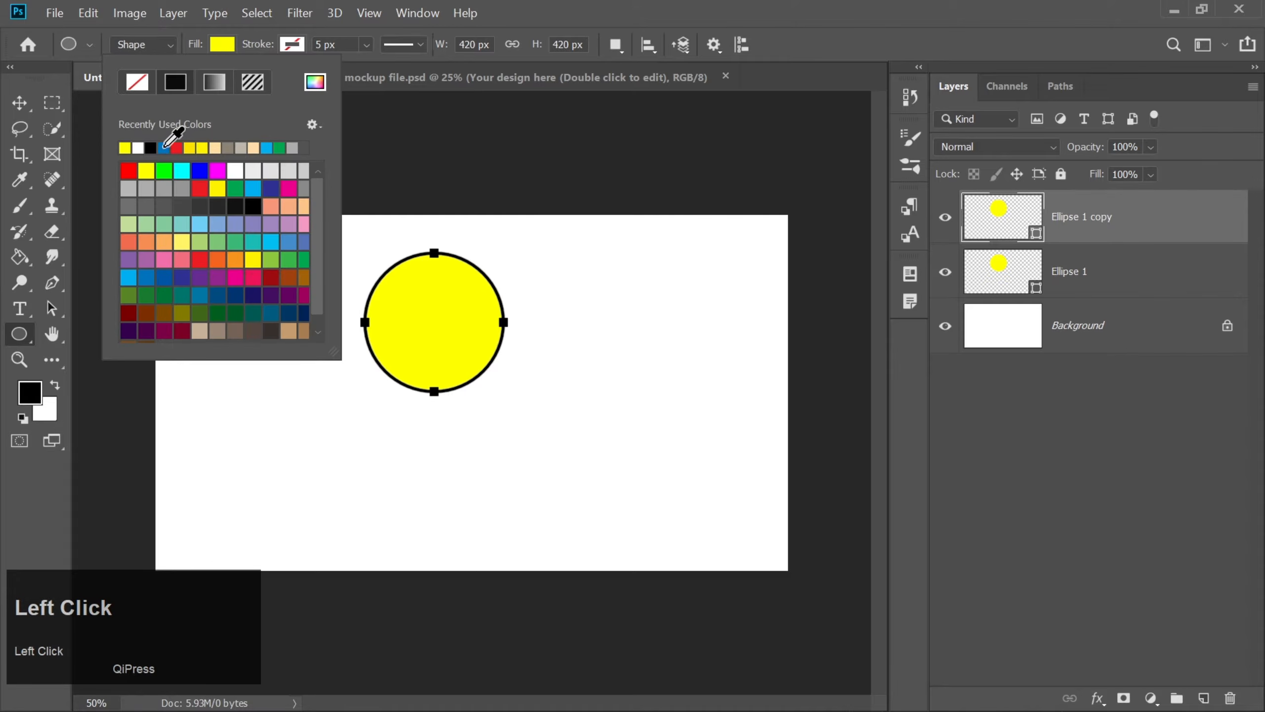
click(164, 148)
click(224, 46)
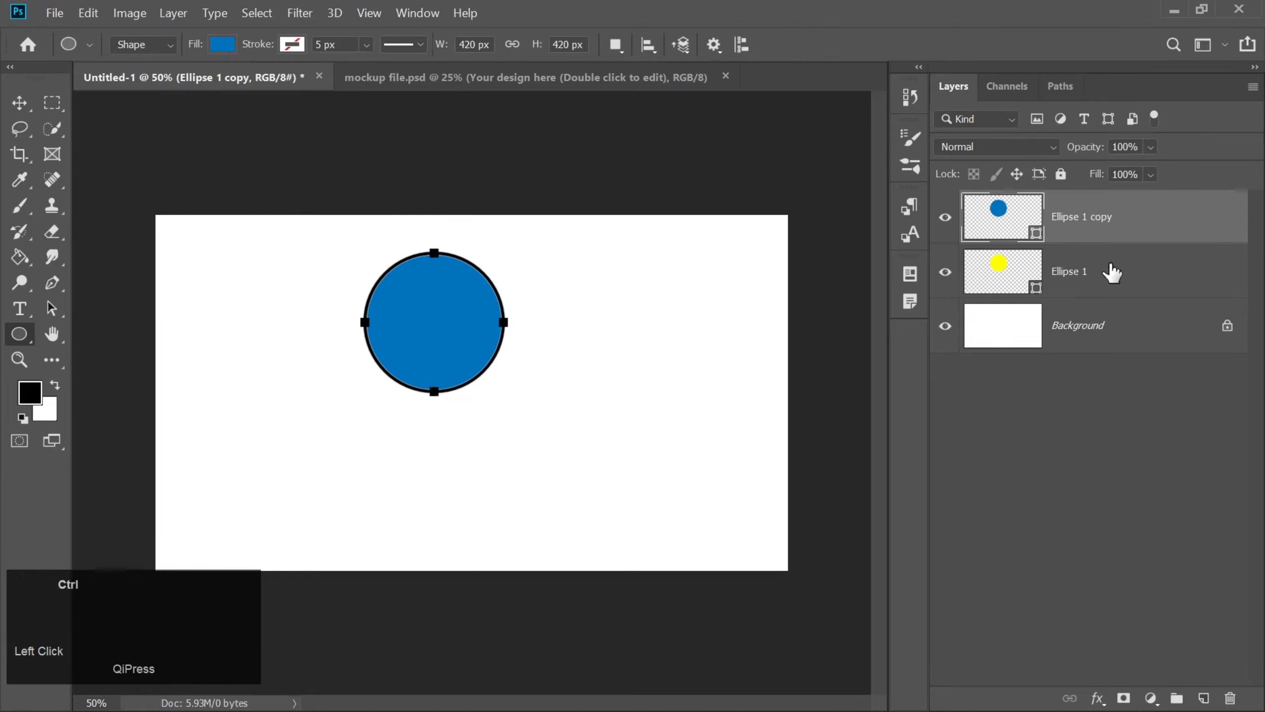
Step: Scale the blue circle proportionally to about 96% and shift it left, leaving a yellow crescent uncovered along the right edge
key(ctrl+t)
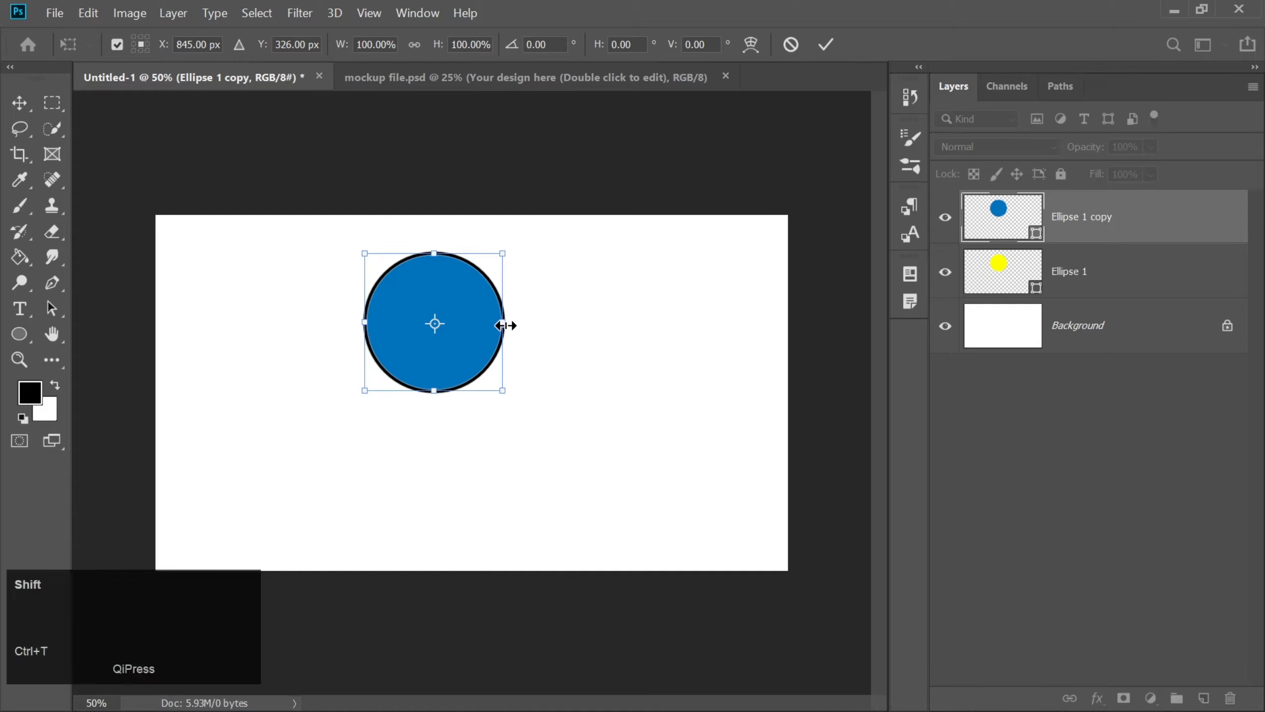
drag(504, 324, 490, 323)
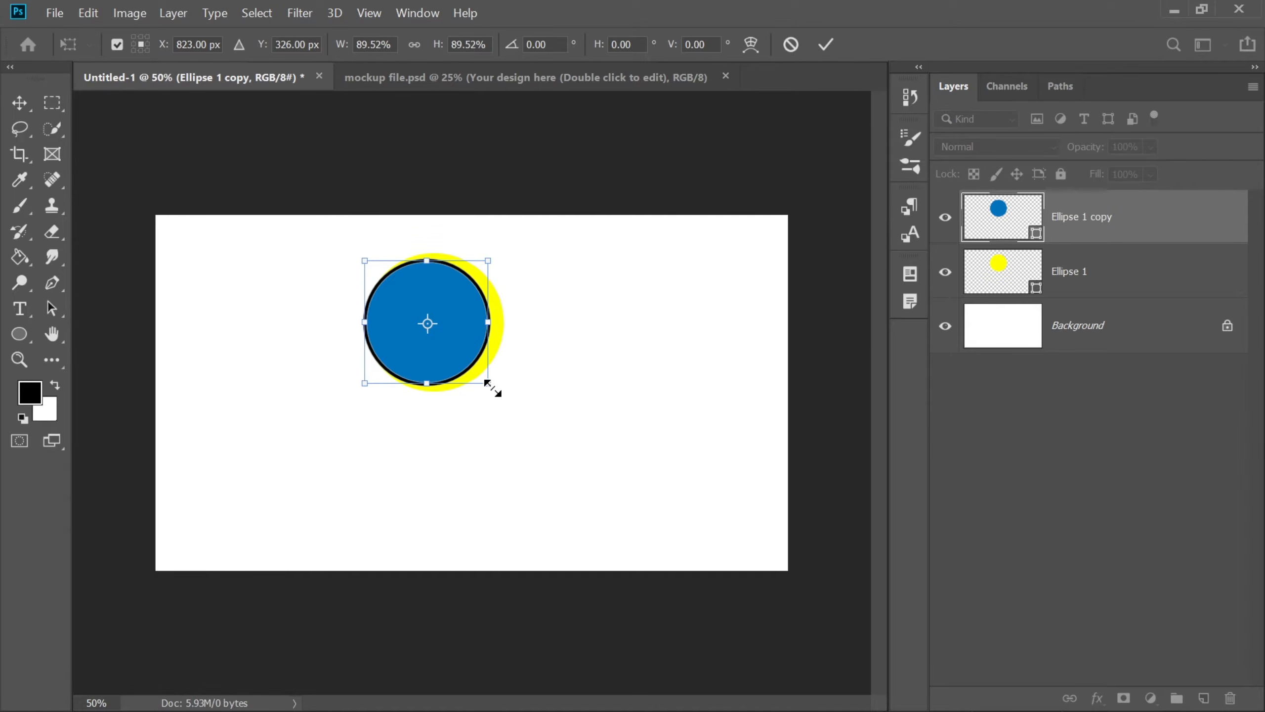
drag(493, 388, 495, 396)
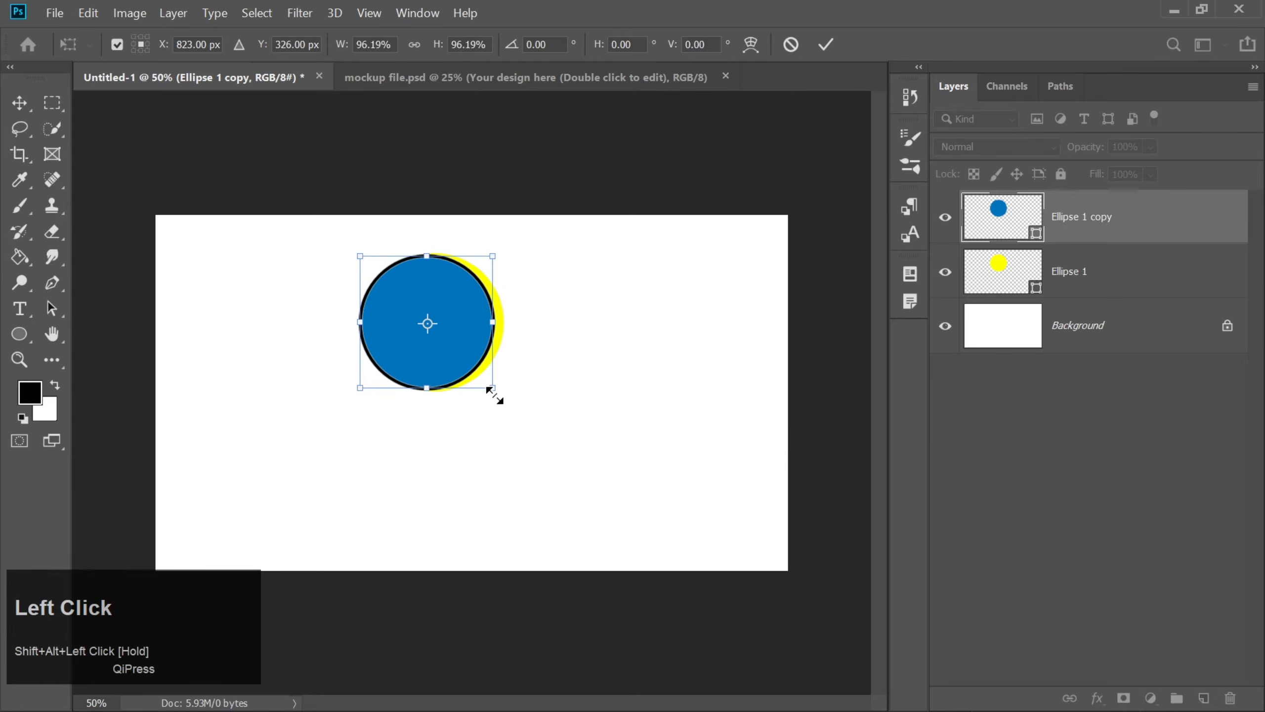
key(Left)
key(Left)
key(Left)
key(Left)
key(Left)
key(Left)
key(Left)
key(Left)
key(Left)
key(Left)
key(Left)
key(Left)
key(Left)
key(Left)
key(Return)
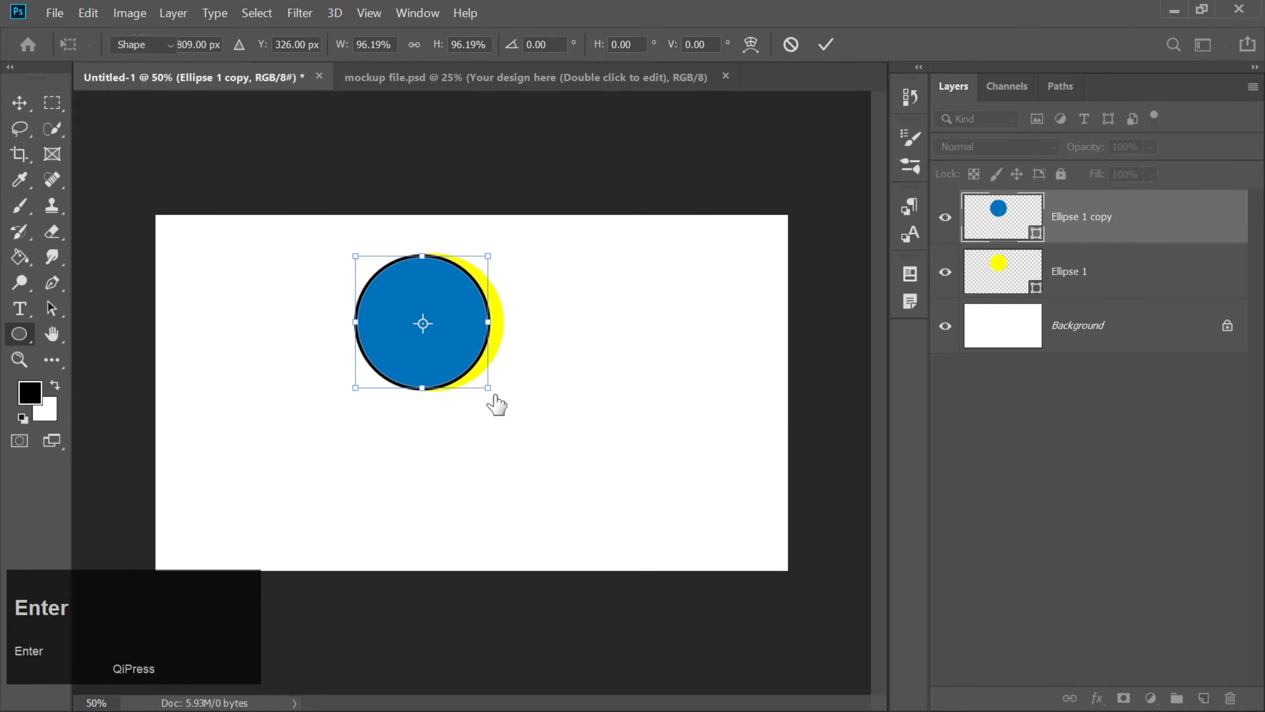
Step: Rasterize the yellow circle, cut the blue circle's outline out of it, and delete the blue circle layer
click(24, 102)
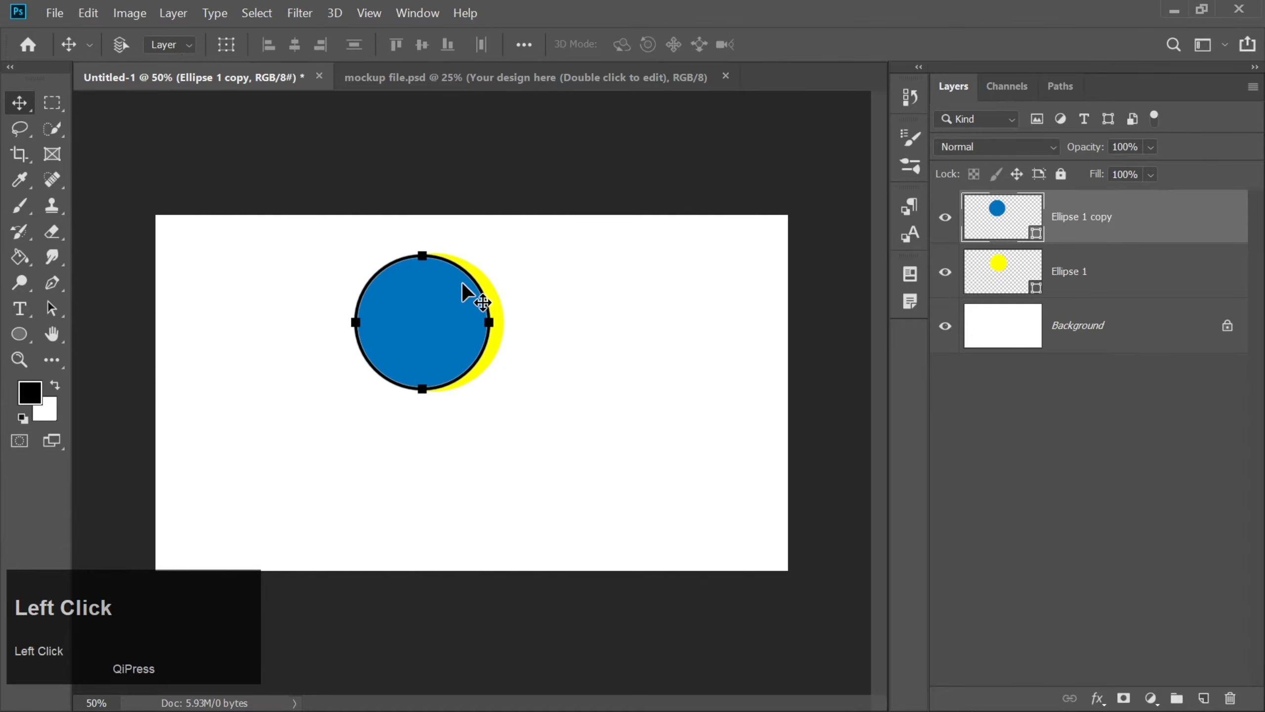
ctrl+click(987, 229)
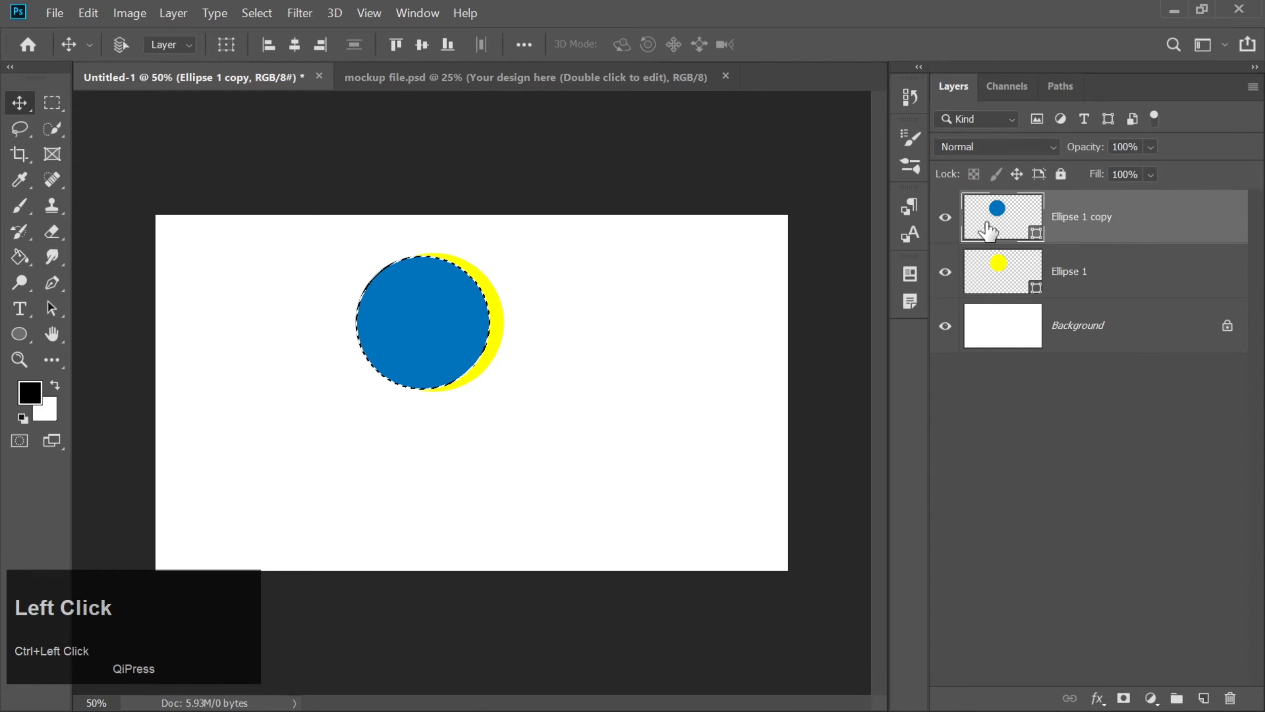
right_click(1102, 279)
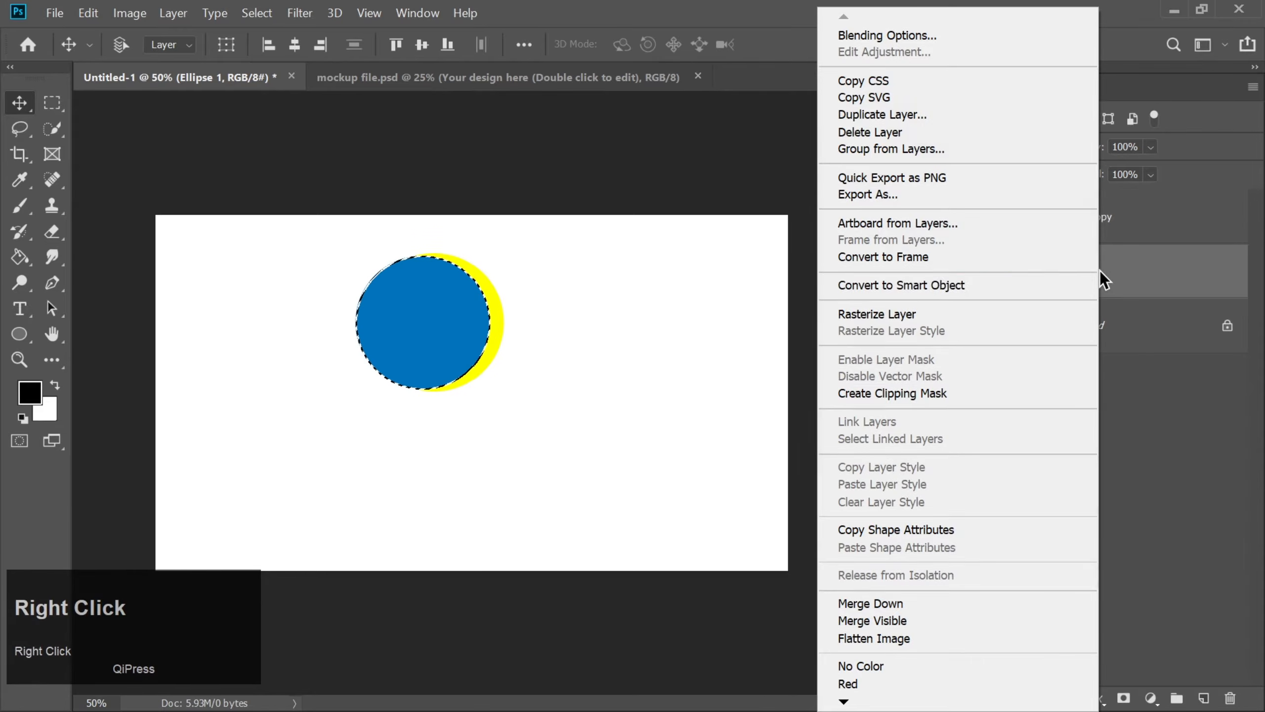
click(864, 314)
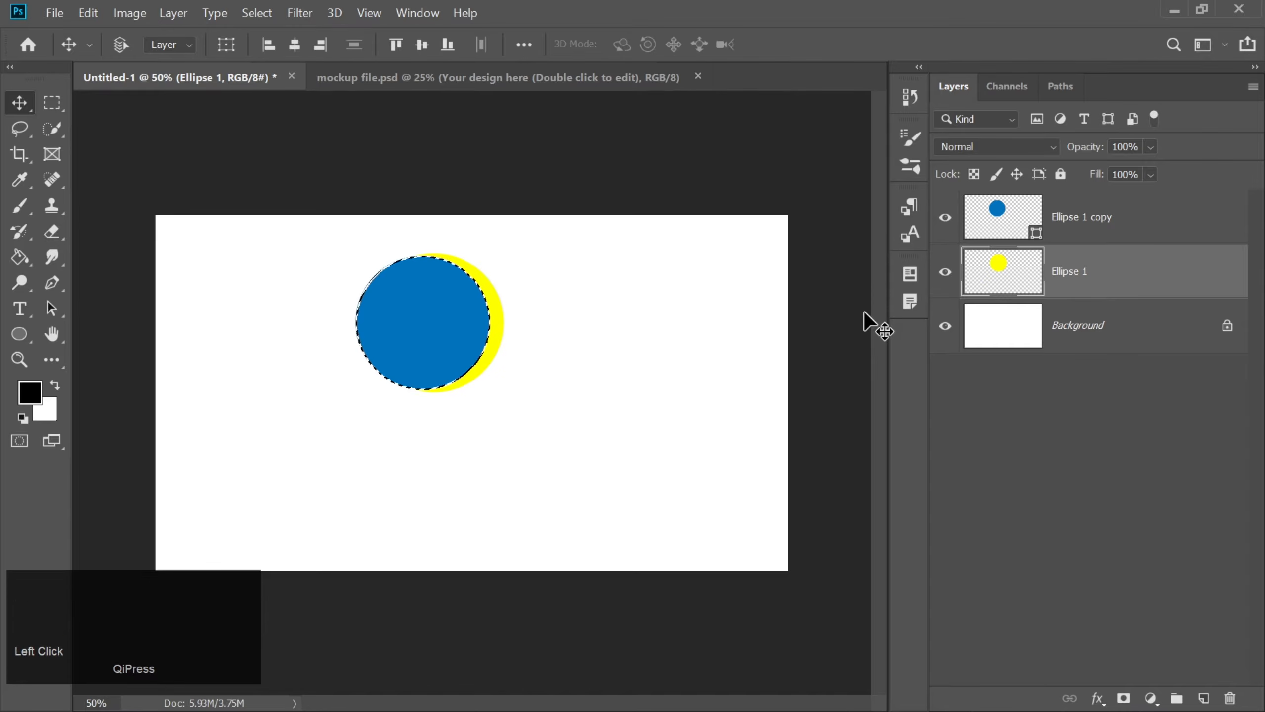
key(Delete)
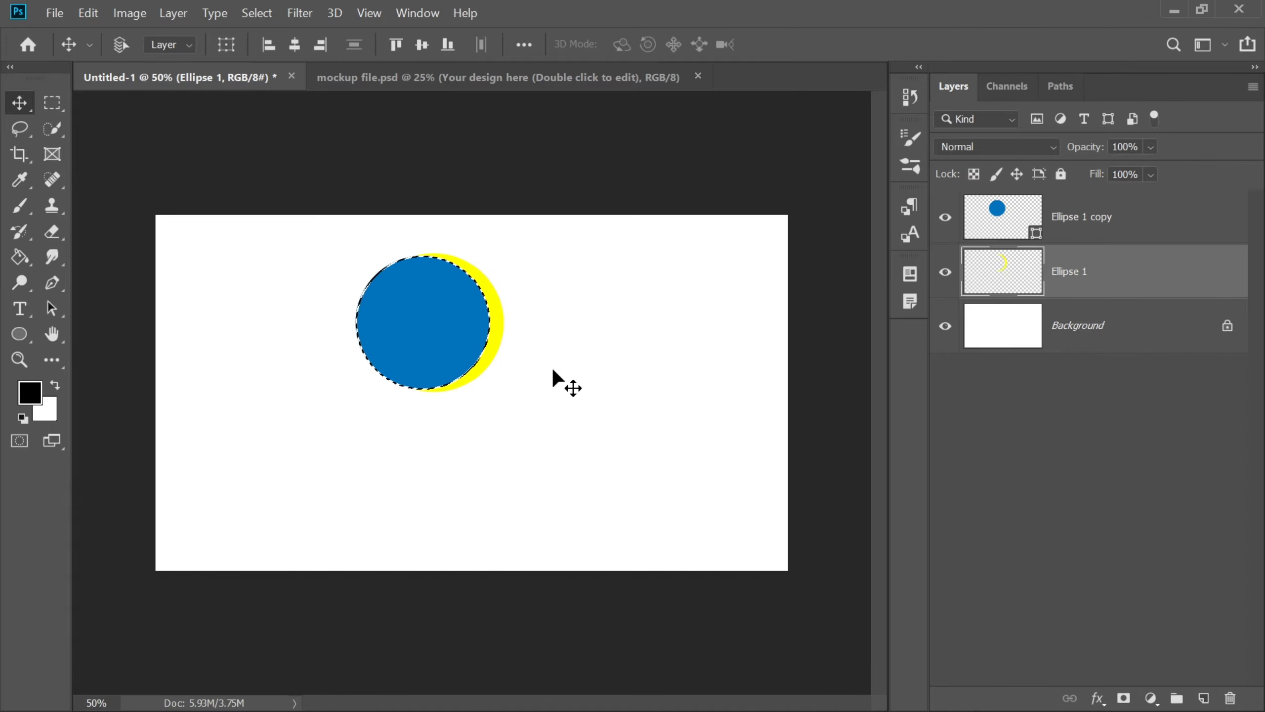
key(ctrl)
key(ctrl+d)
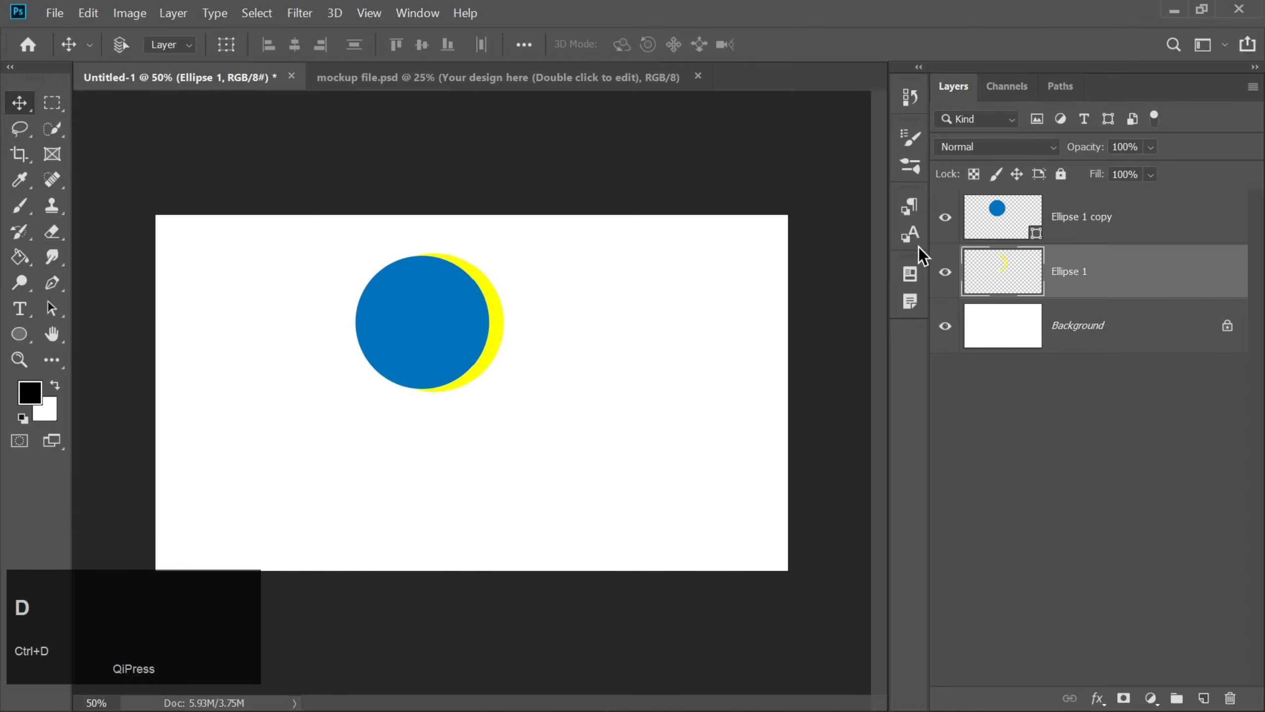
click(1093, 224)
key(Delete)
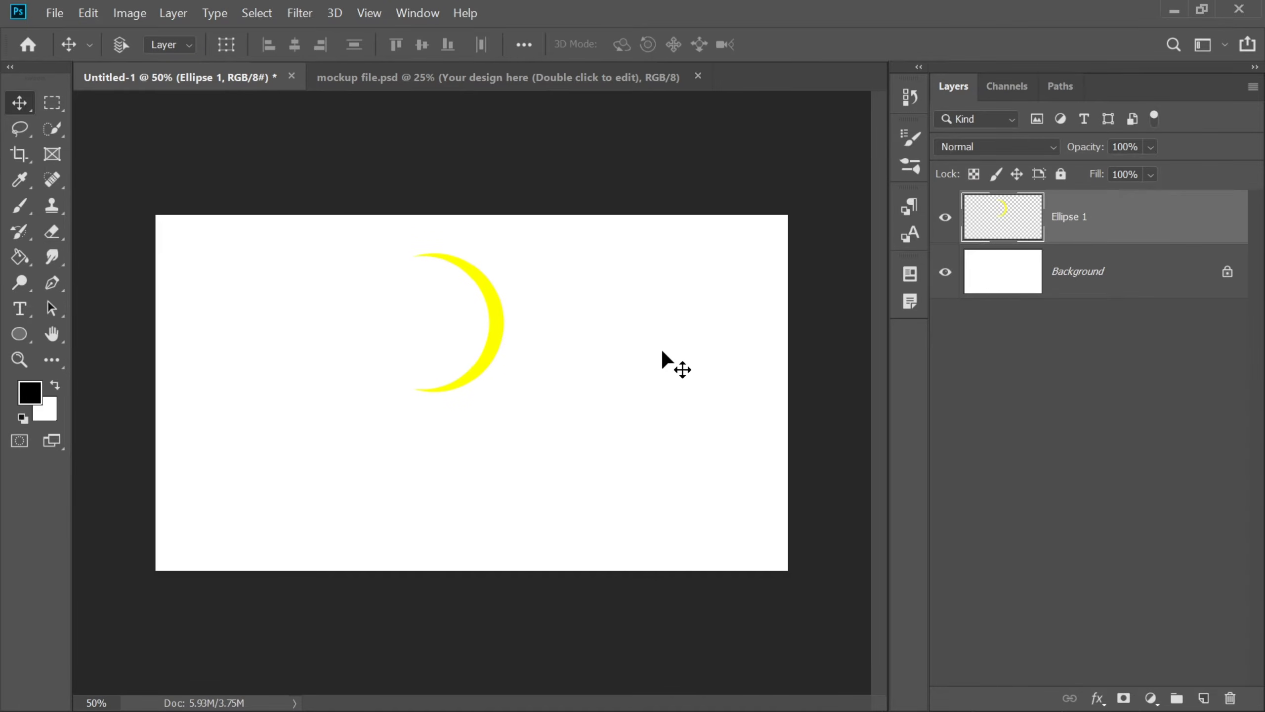
Step: Duplicate the crescent, rotate the copy about 178°, scale it to about 88% and place it opposite the original to form a ring
key(ctrl+j)
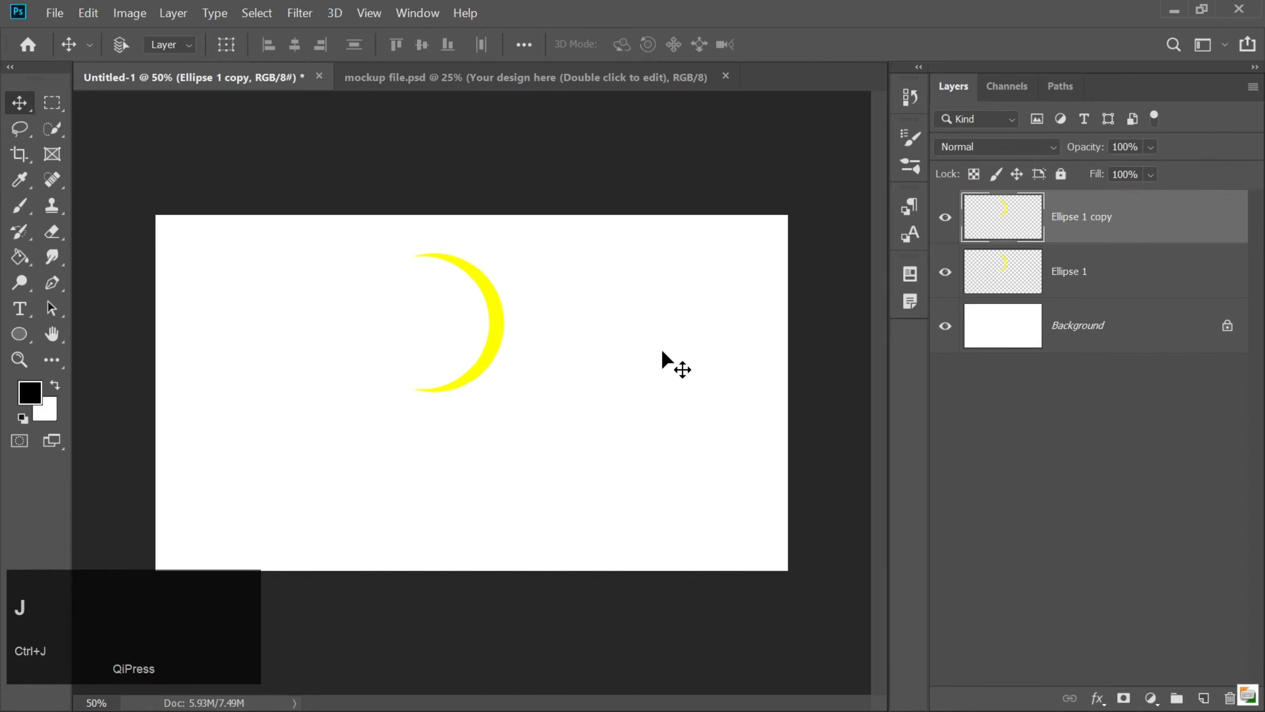
key(ctrl+t)
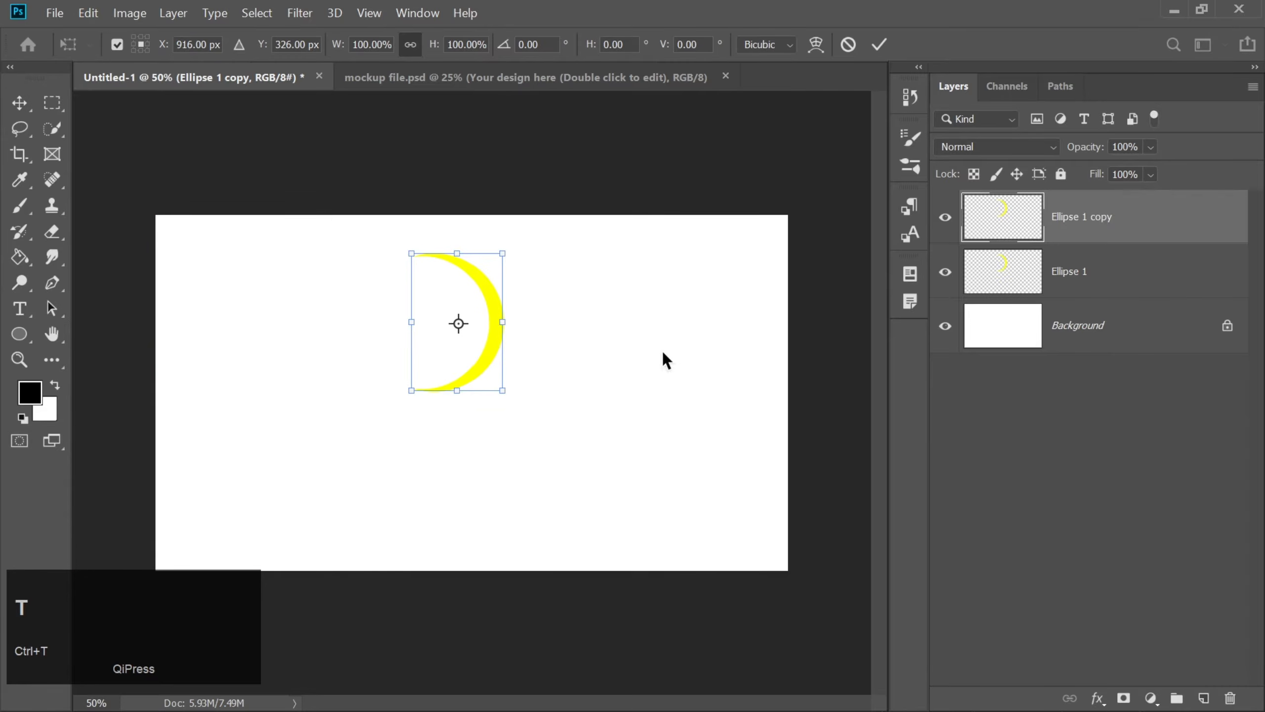
drag(522, 399, 390, 248)
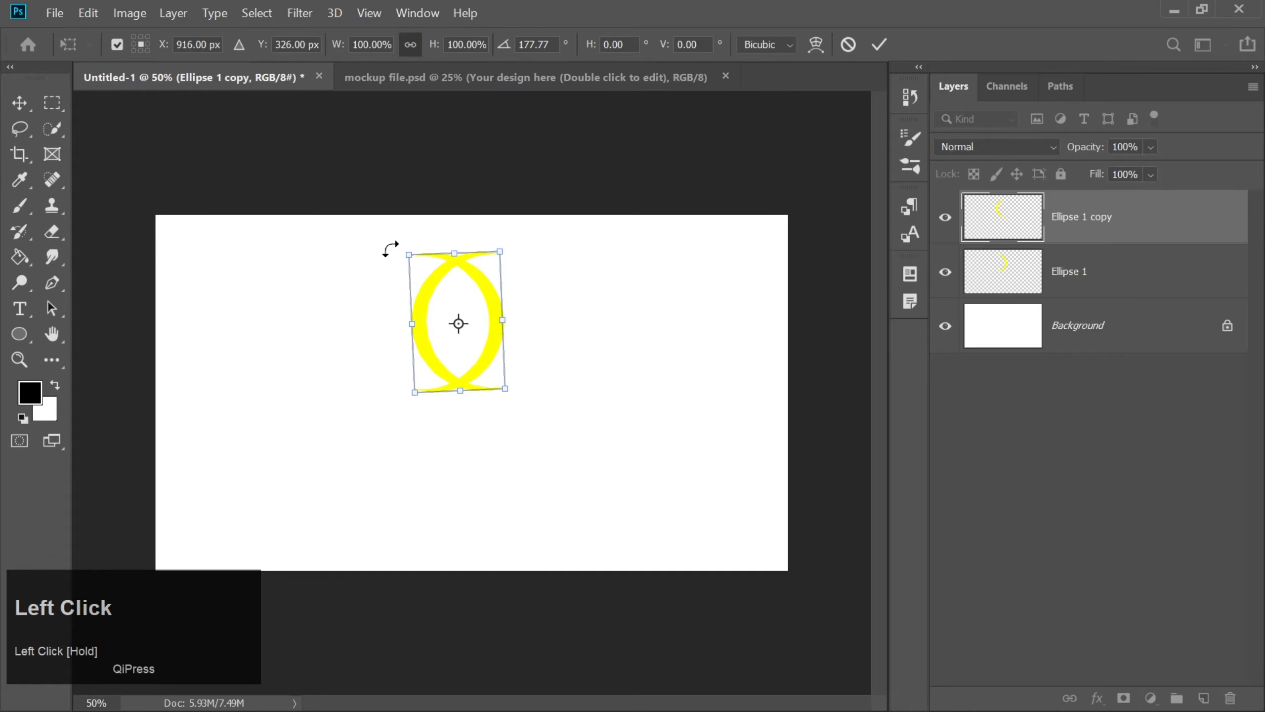
drag(463, 350, 417, 366)
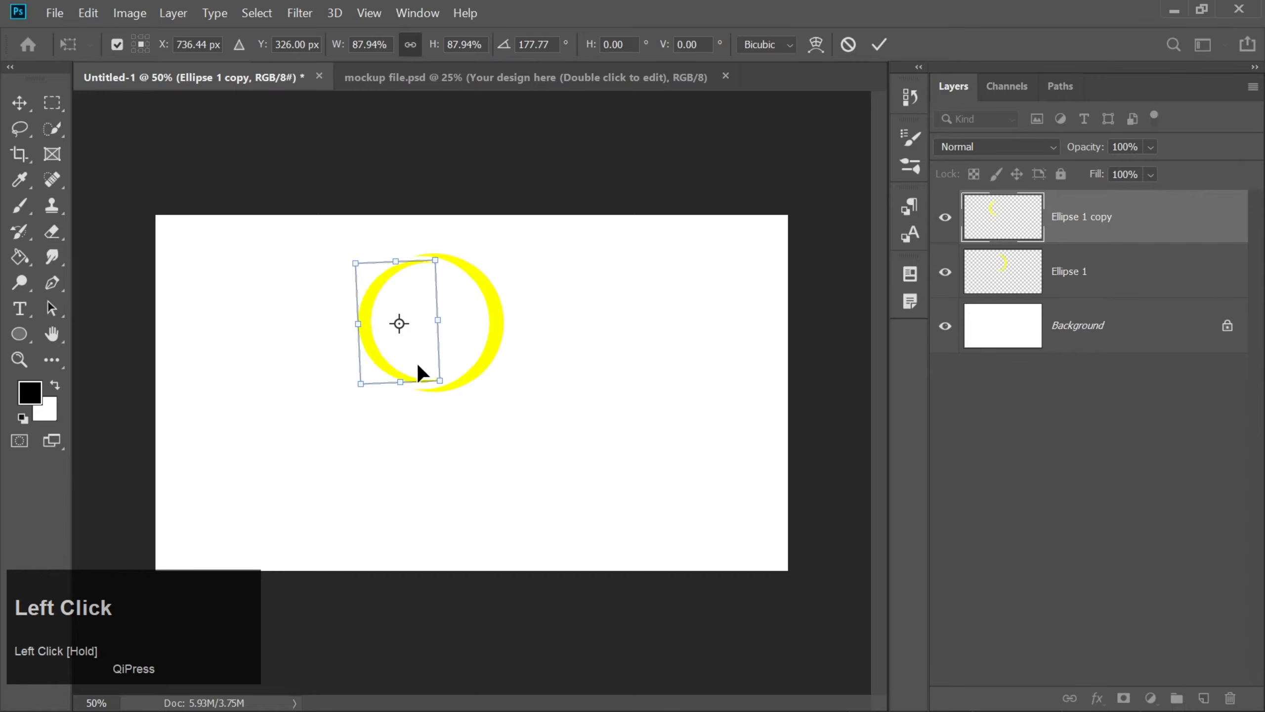
key(Return)
key(Down)
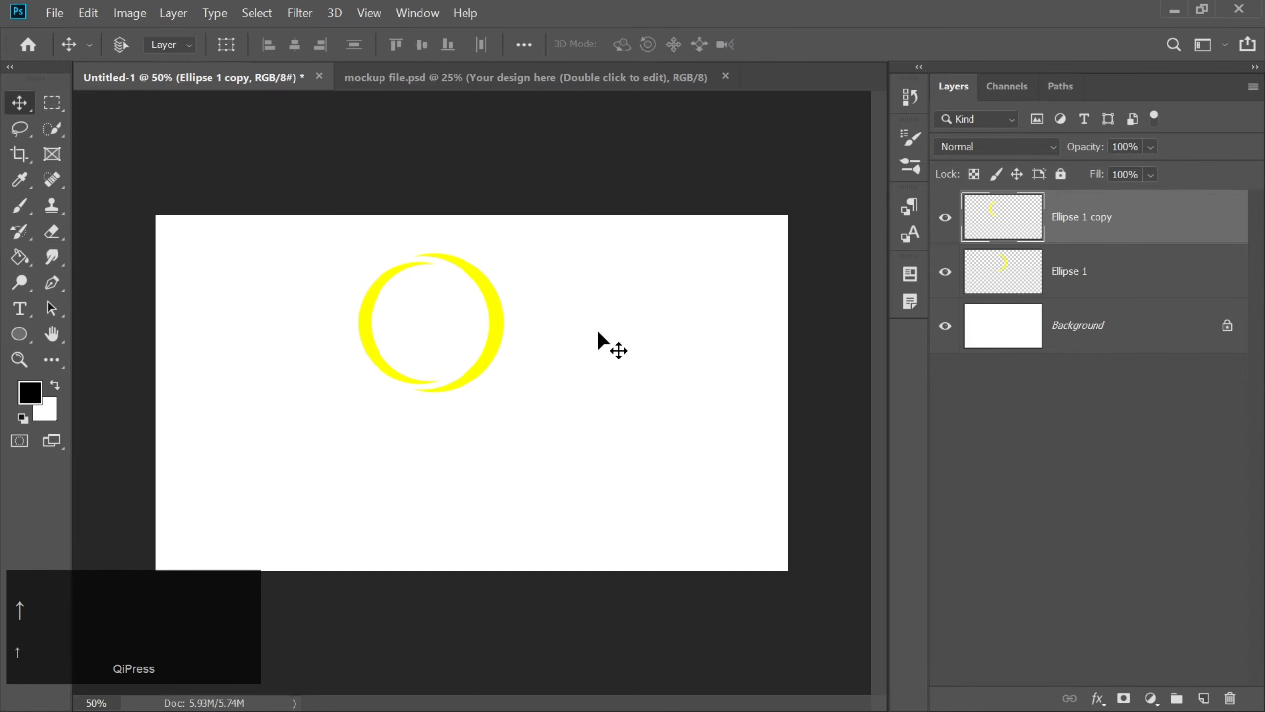
key(Right)
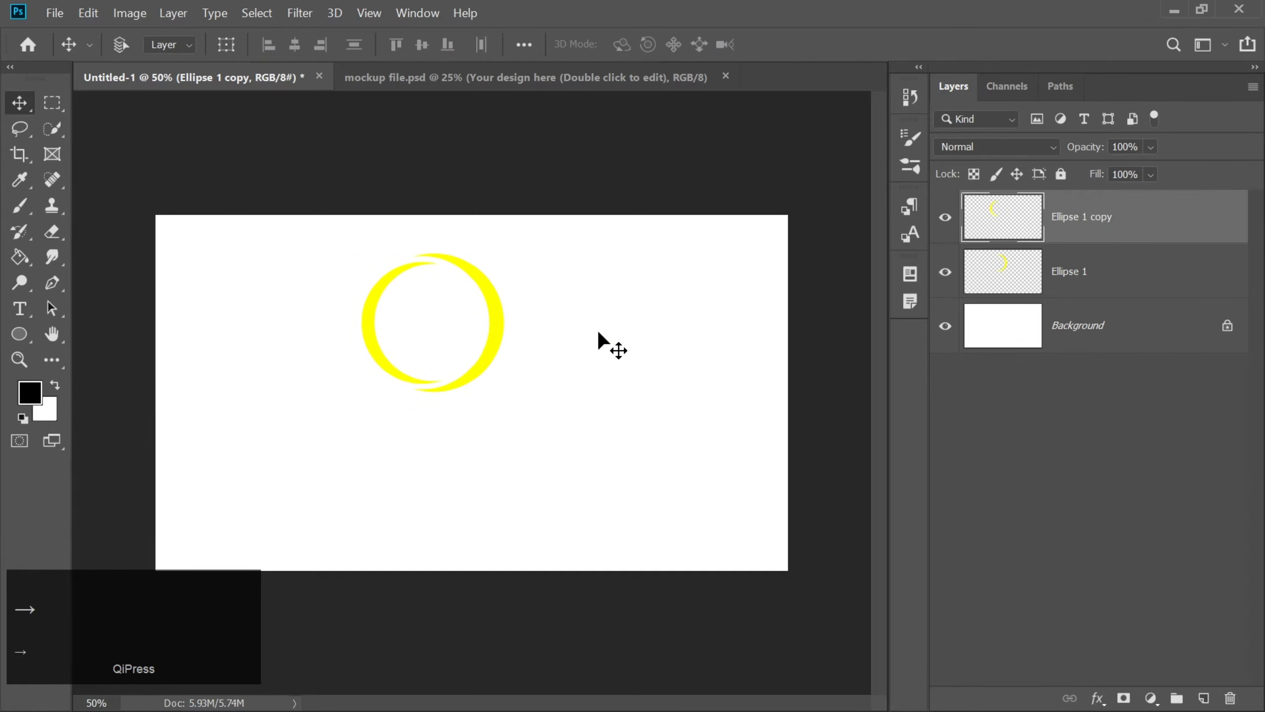
key(Right)
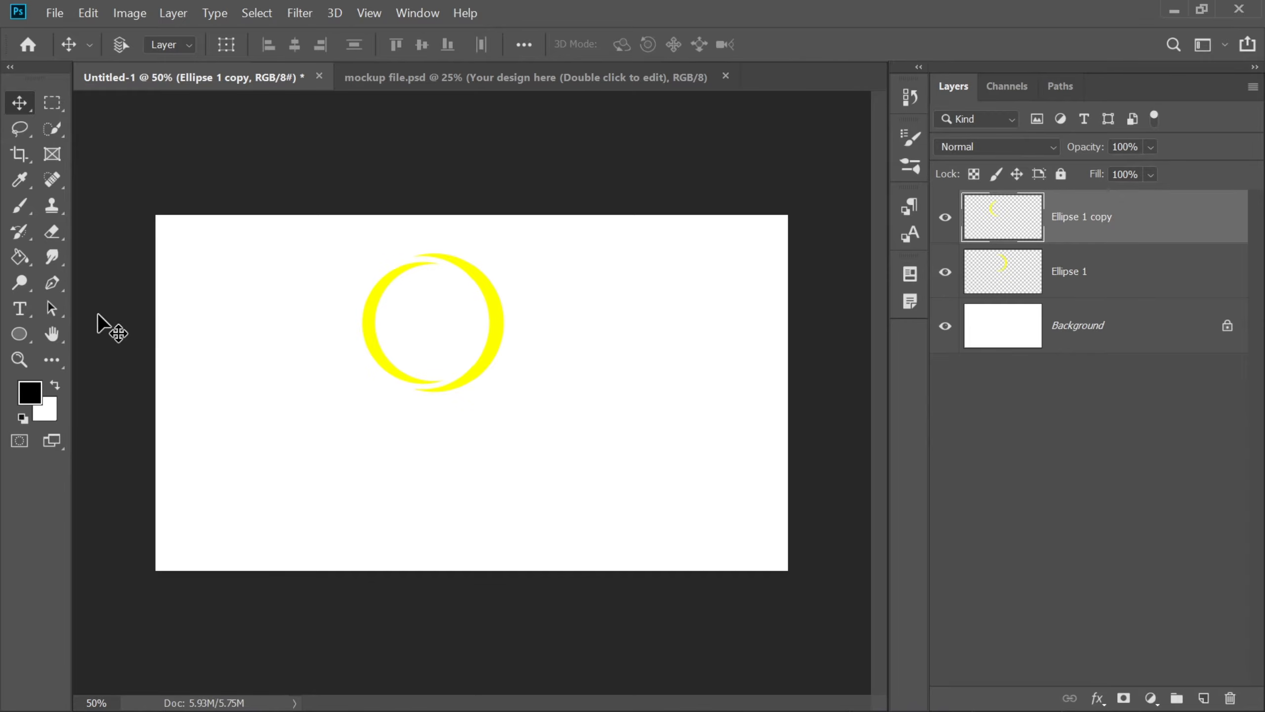
Step: Add the text CSD in Brock Bold and set its size to 500 pt
click(19, 309)
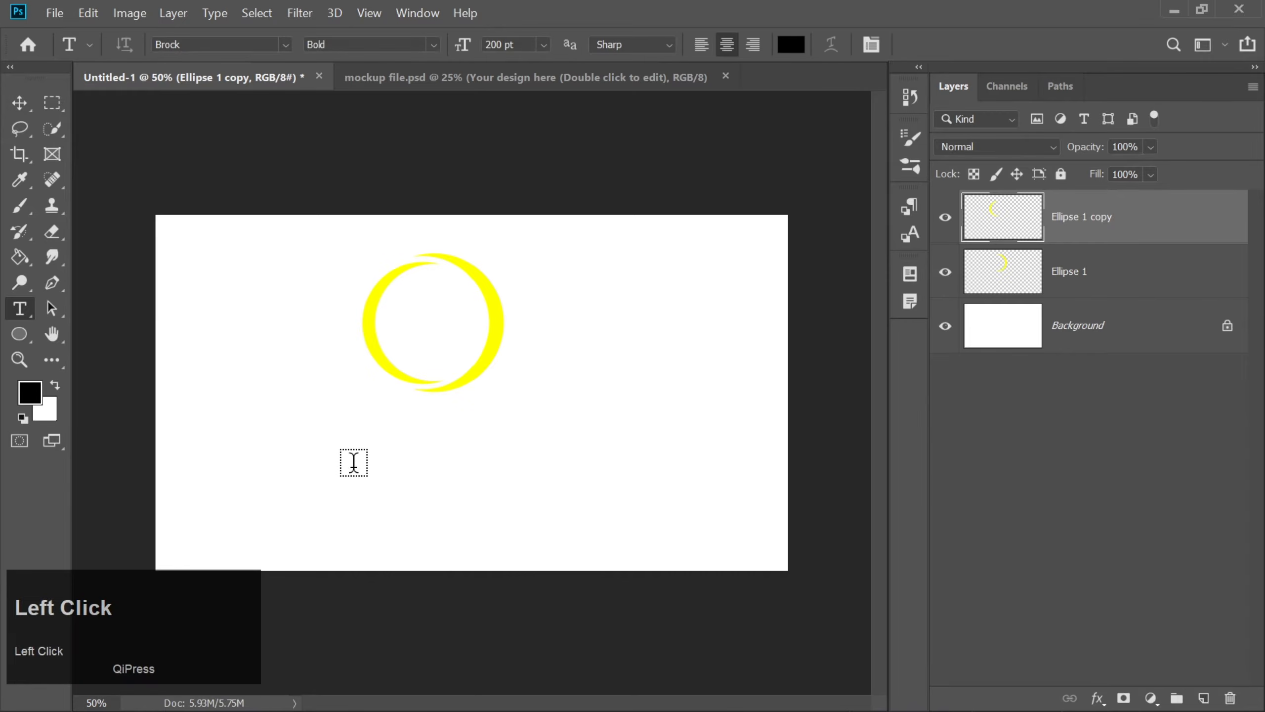
click(354, 462)
text(CSD)
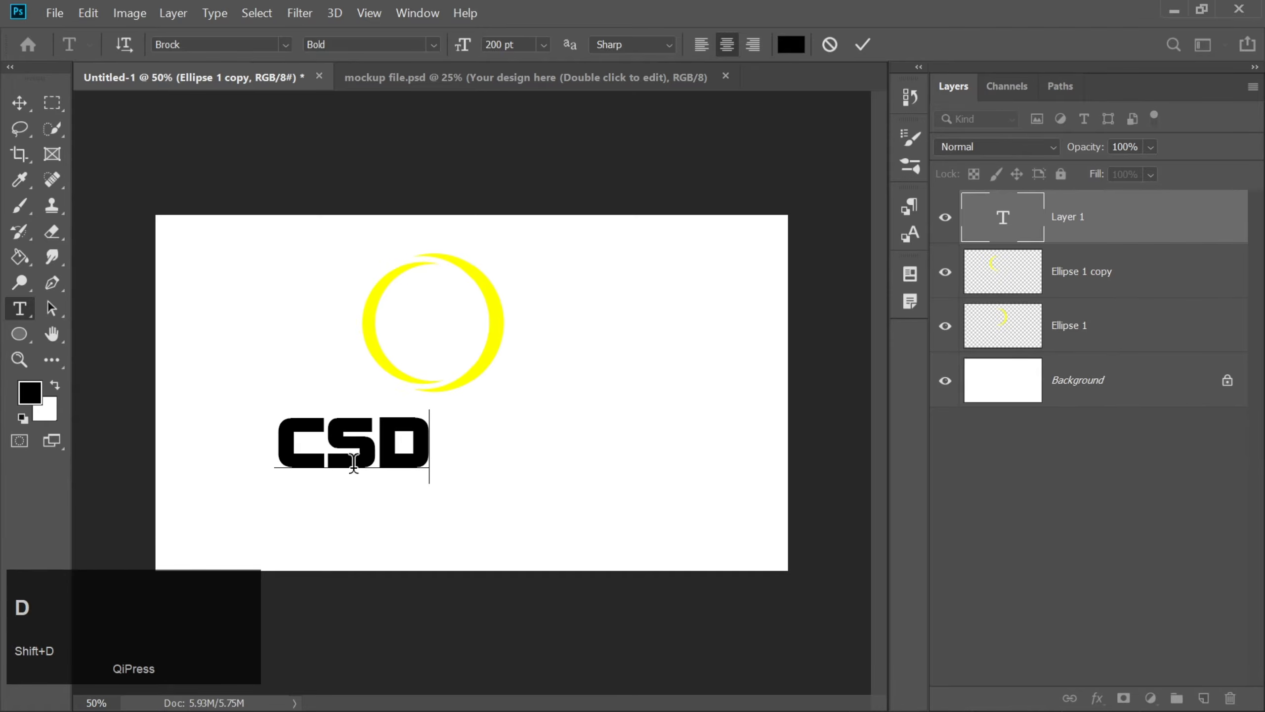
key(ctrl+a)
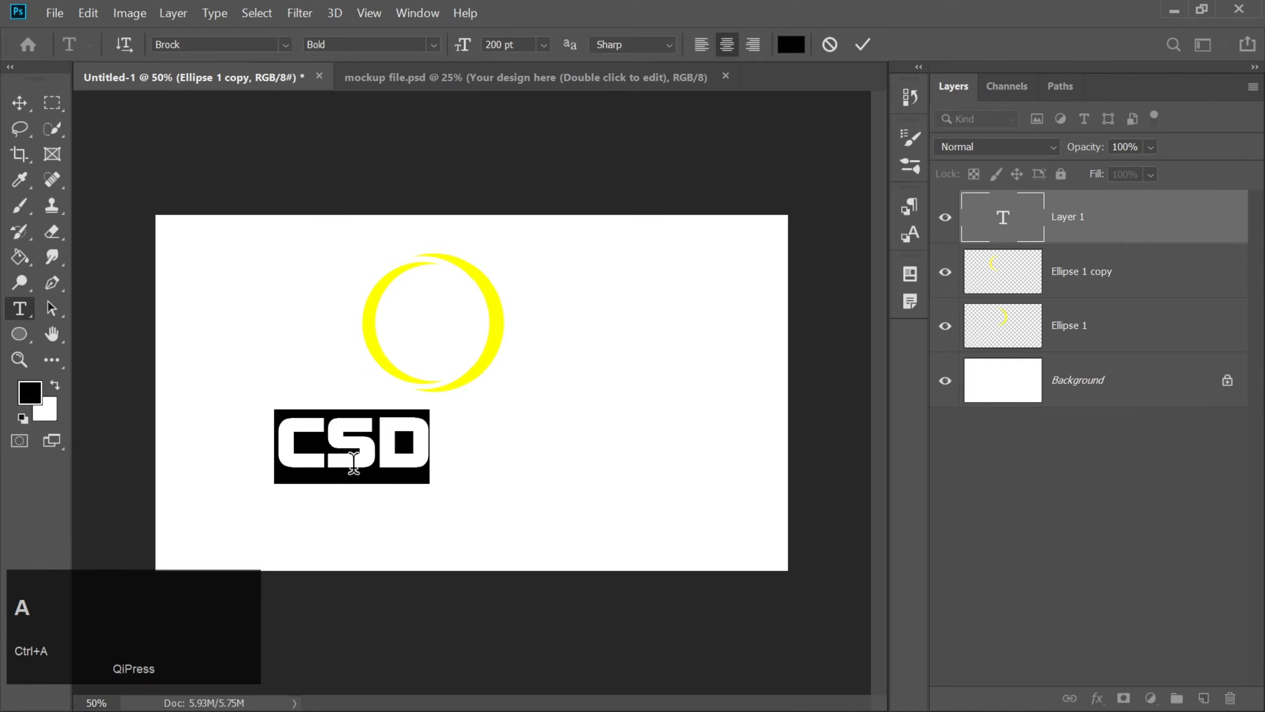
drag(511, 44, 481, 48)
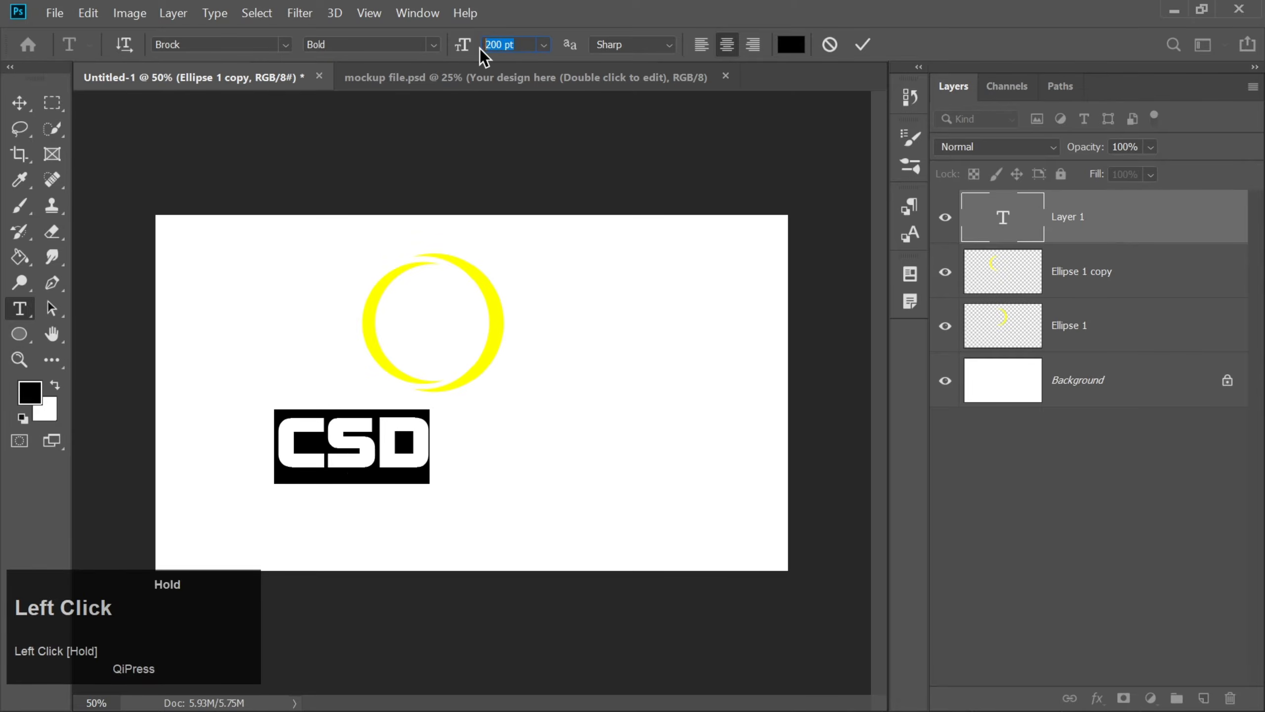
text(500)
key(Return)
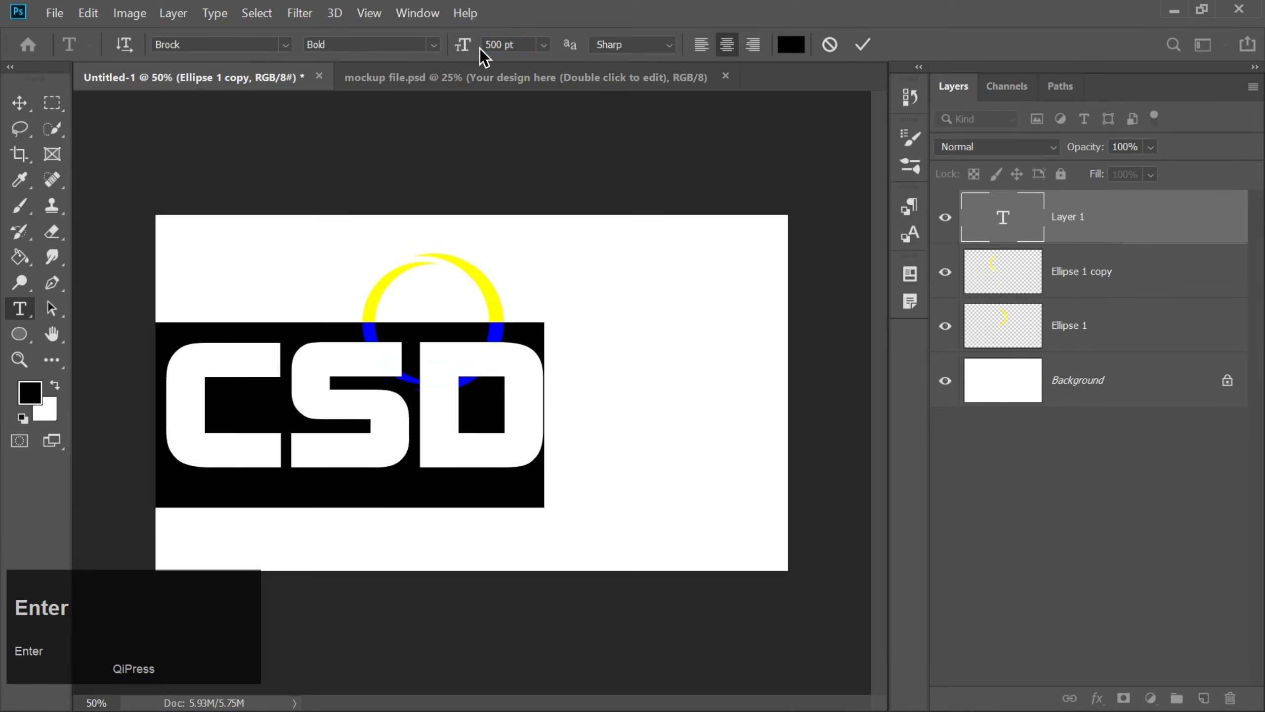
click(862, 45)
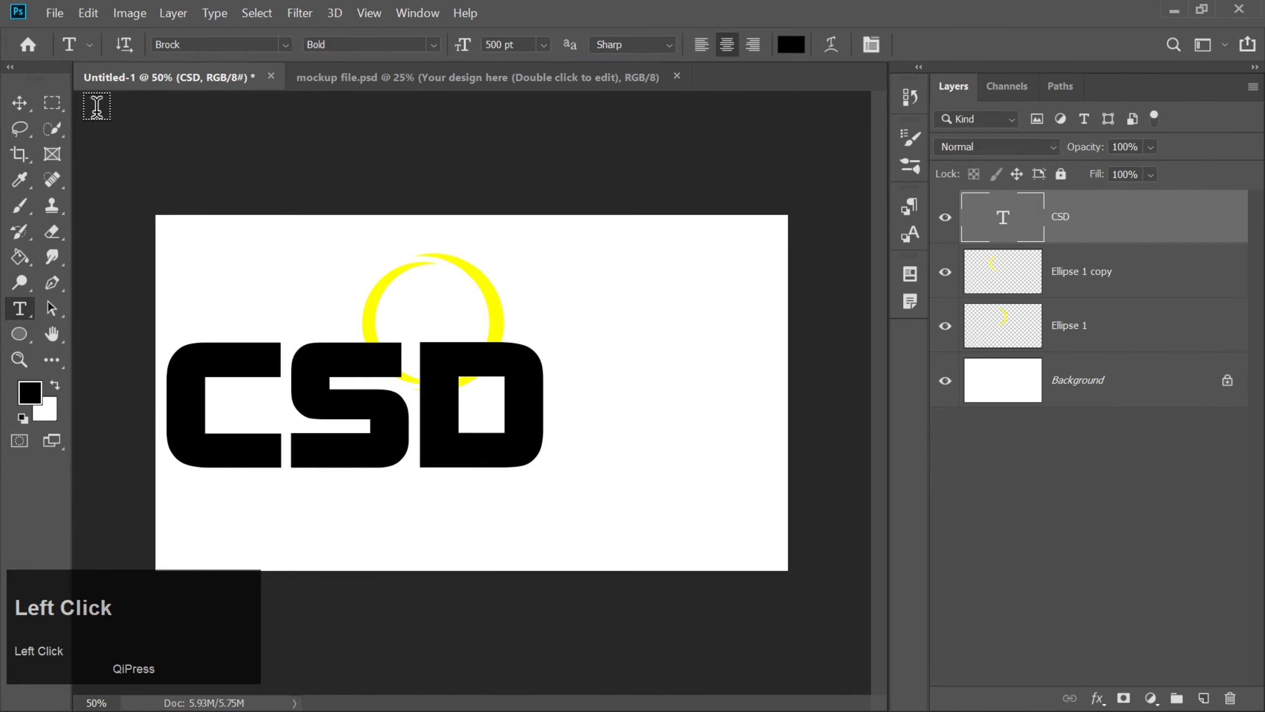
Step: Move the CSD text below the ring, centered across the canvas width, and rasterize its layer
click(18, 106)
drag(398, 437, 514, 501)
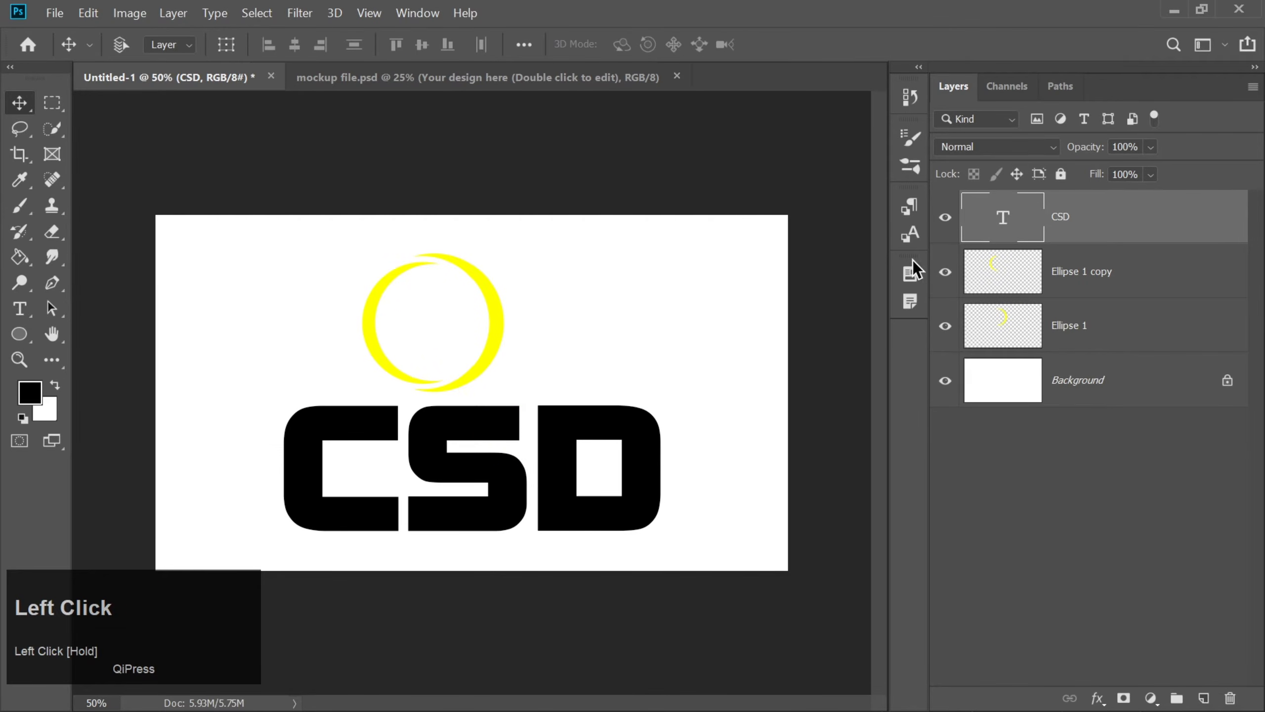
right_click(1090, 216)
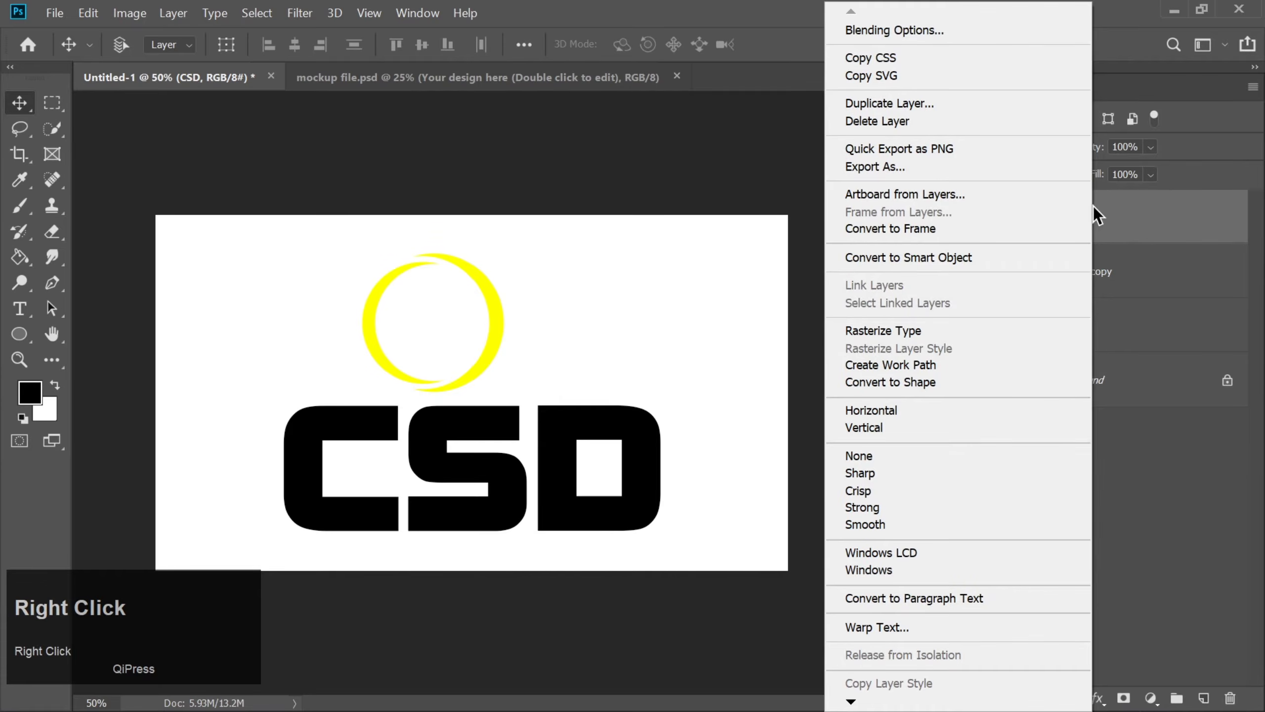
click(876, 330)
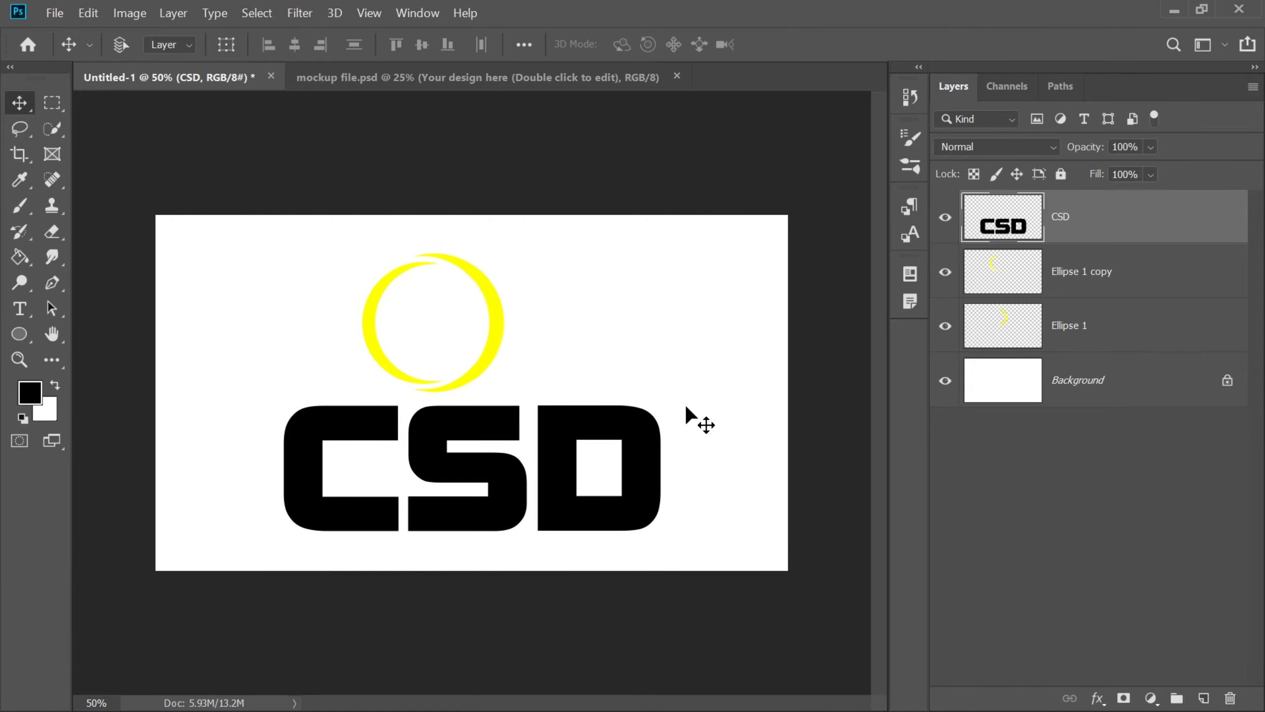
Step: Select the letter C of the CSD lettering with a rectangular marquee and cut it onto its own layer
key(ctrl+equal)
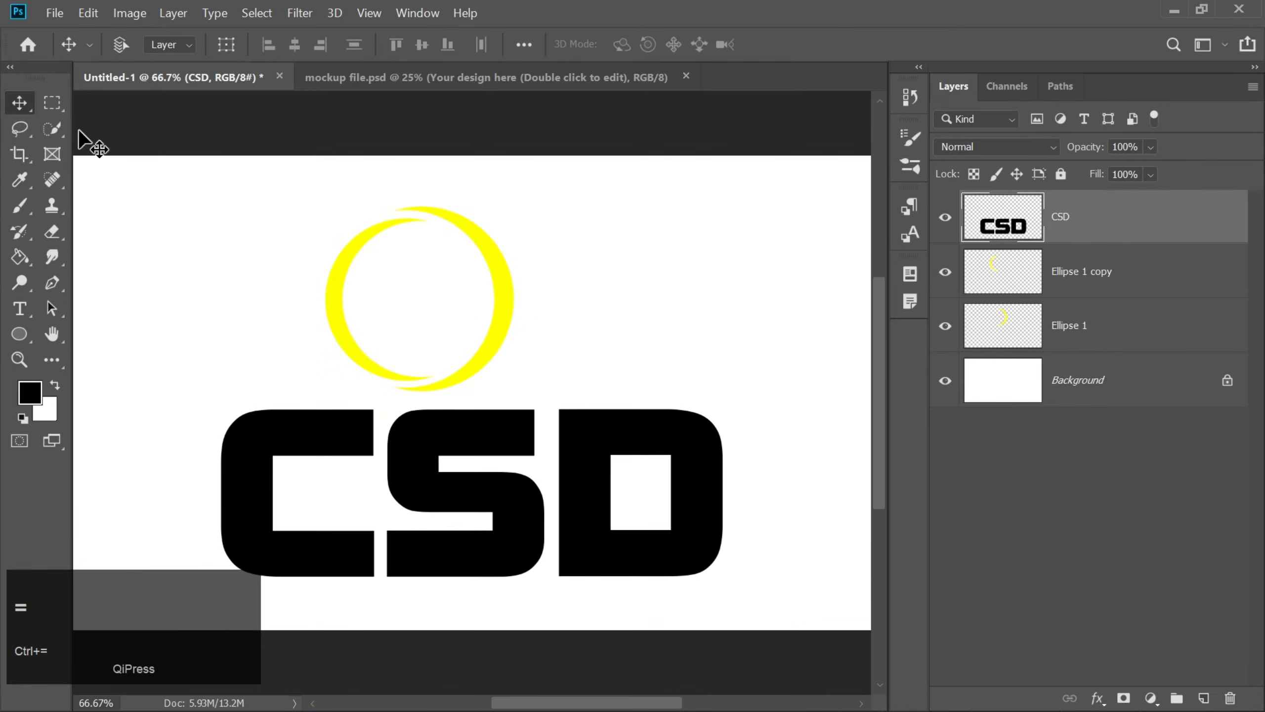
click(52, 103)
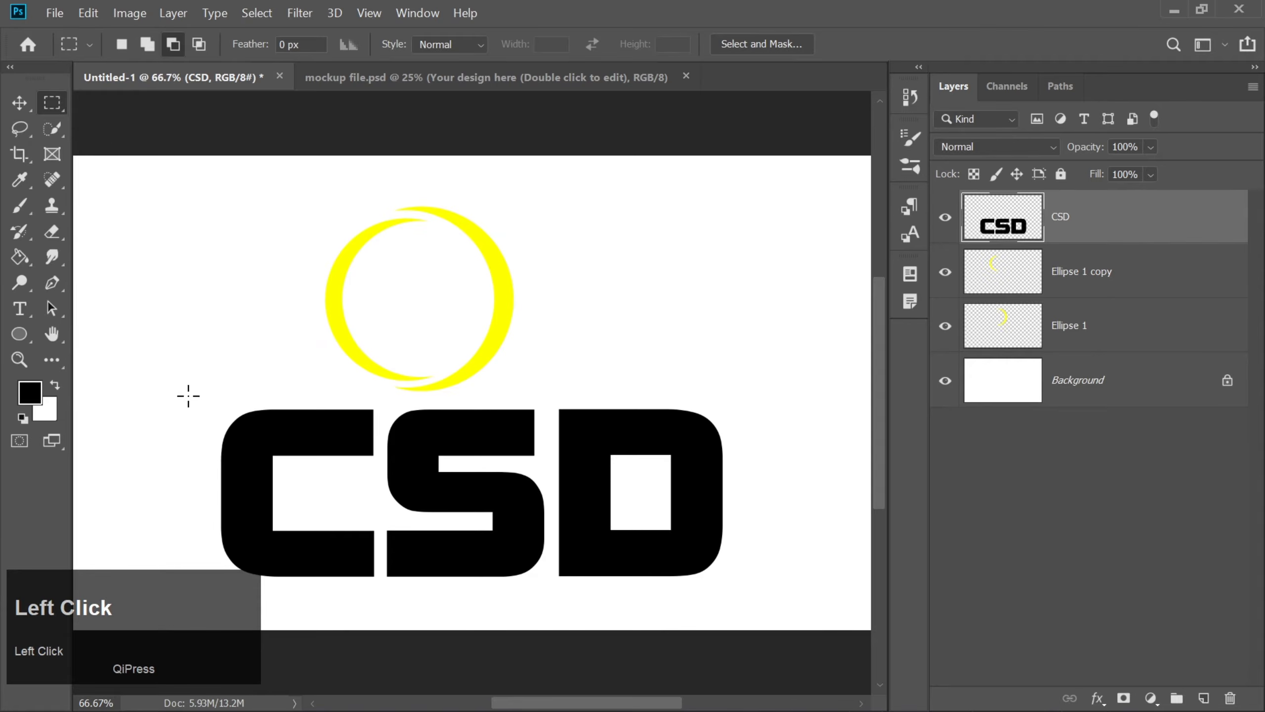
drag(188, 396, 379, 581)
right_click(305, 502)
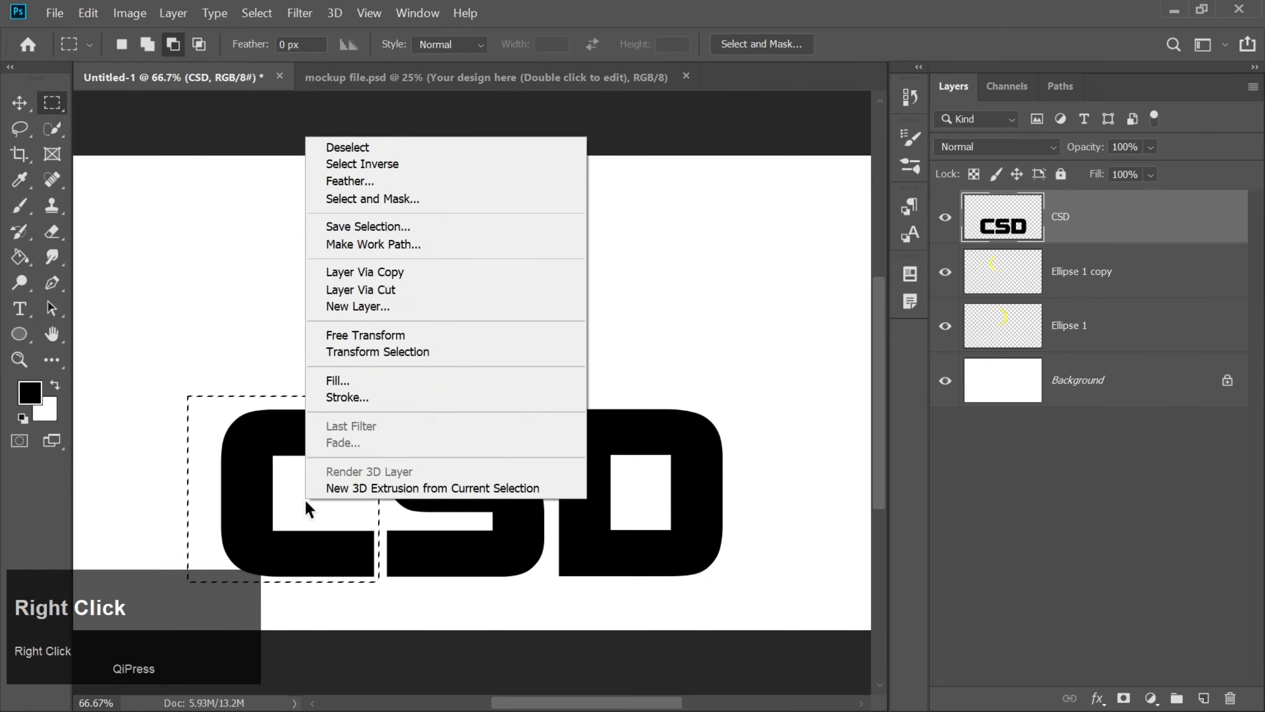
click(345, 292)
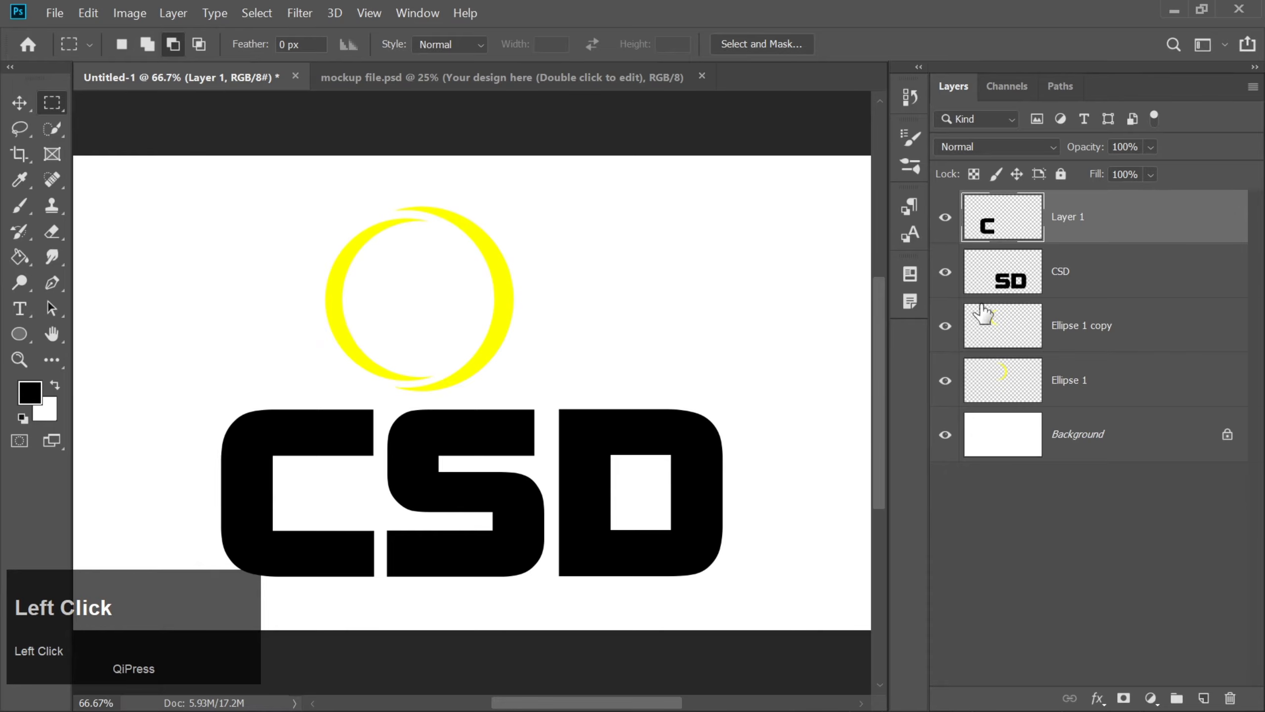
Step: Select the letter S on the CSD layer with a rectangular marquee and cut it onto its own layer
click(997, 284)
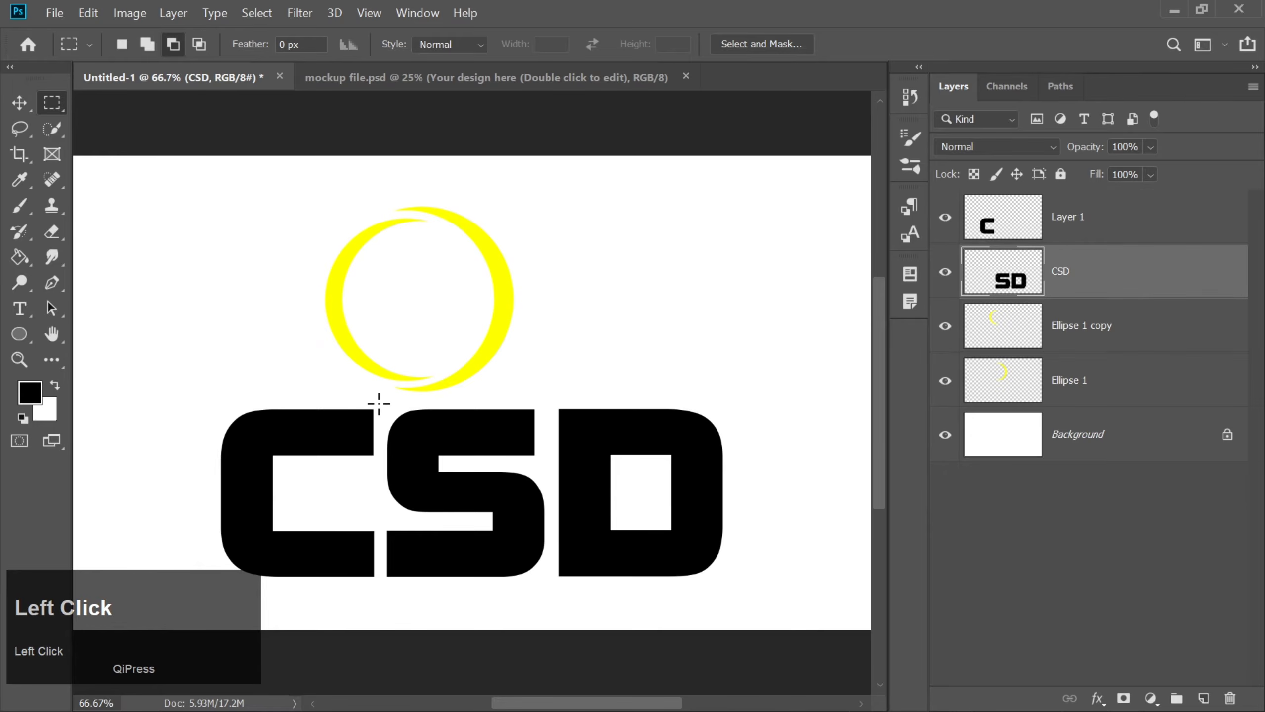
drag(378, 404, 554, 579)
right_click(458, 517)
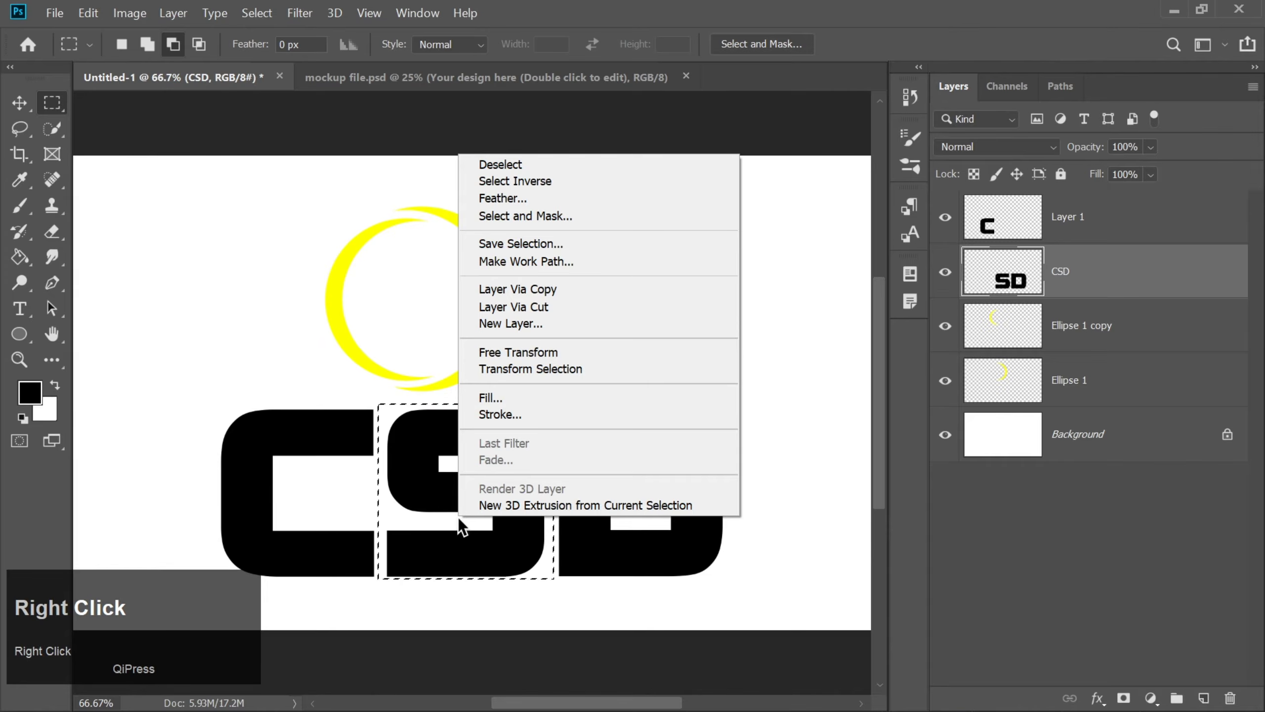
click(498, 305)
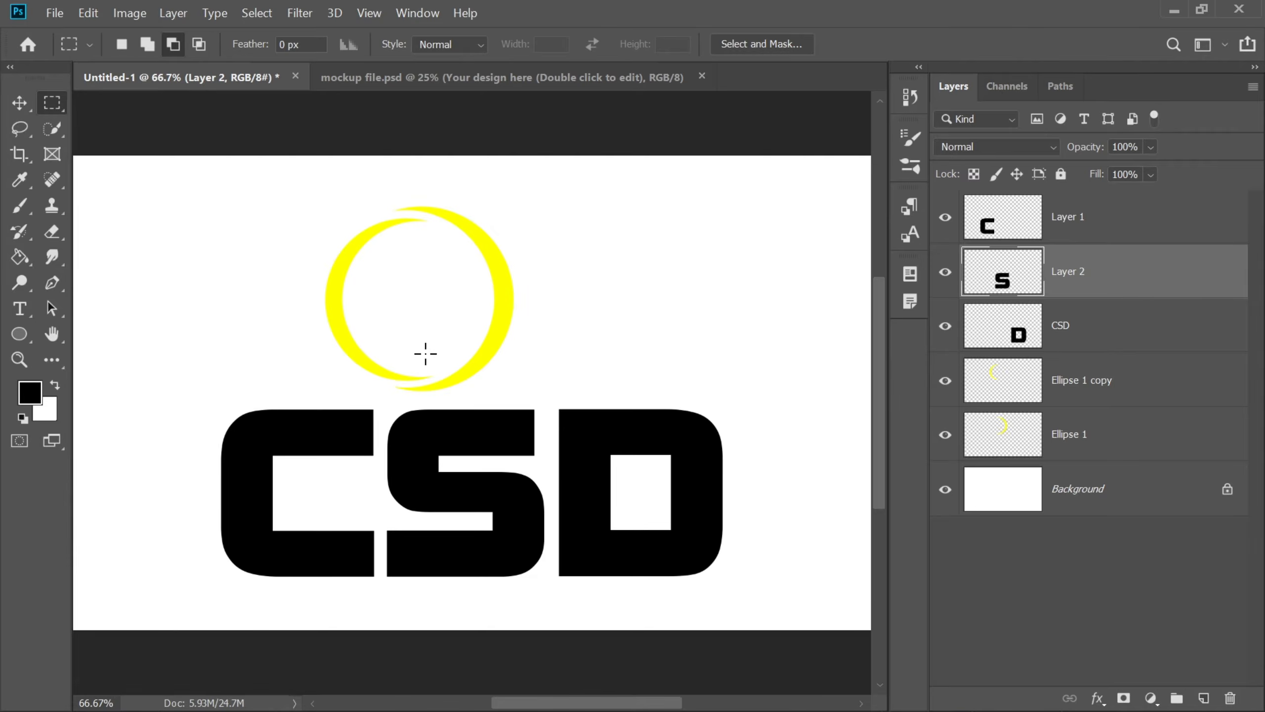
Step: Draw a black rectangle about 179 × 103 px bridging the lower bars of C and S, and nudge it down 2 px
key(ctrl+equal)
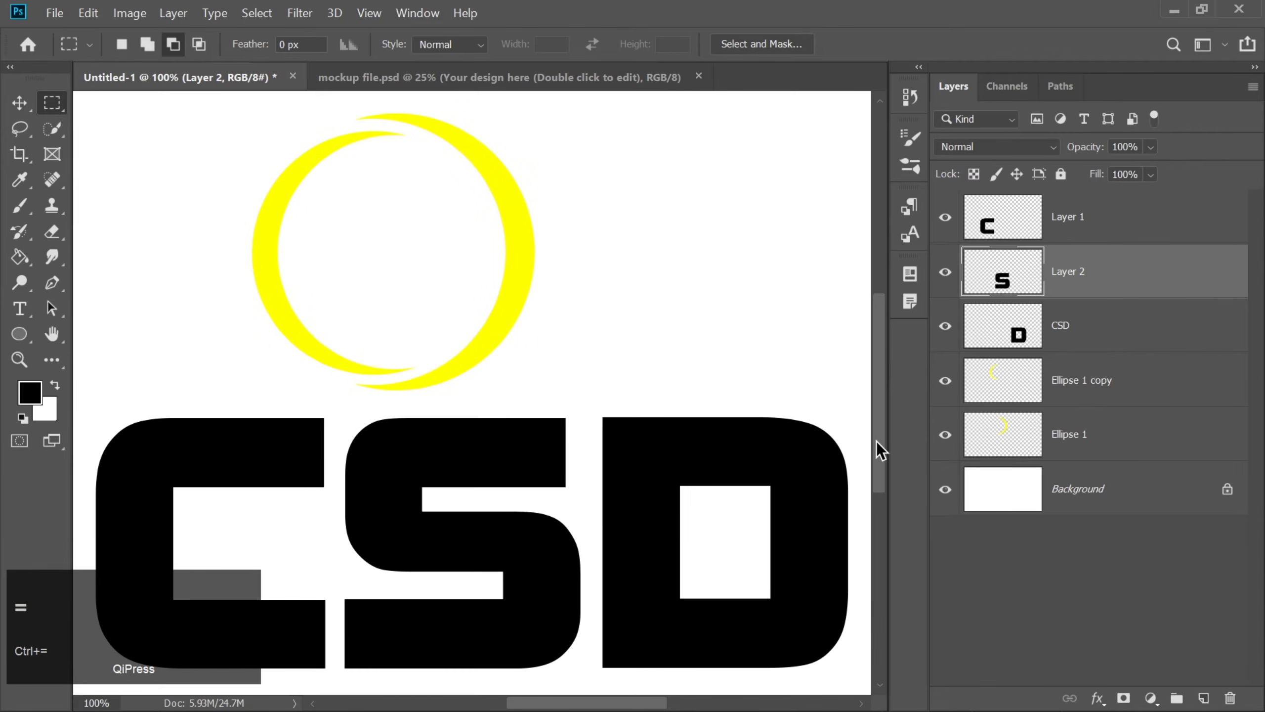
right_click(18, 334)
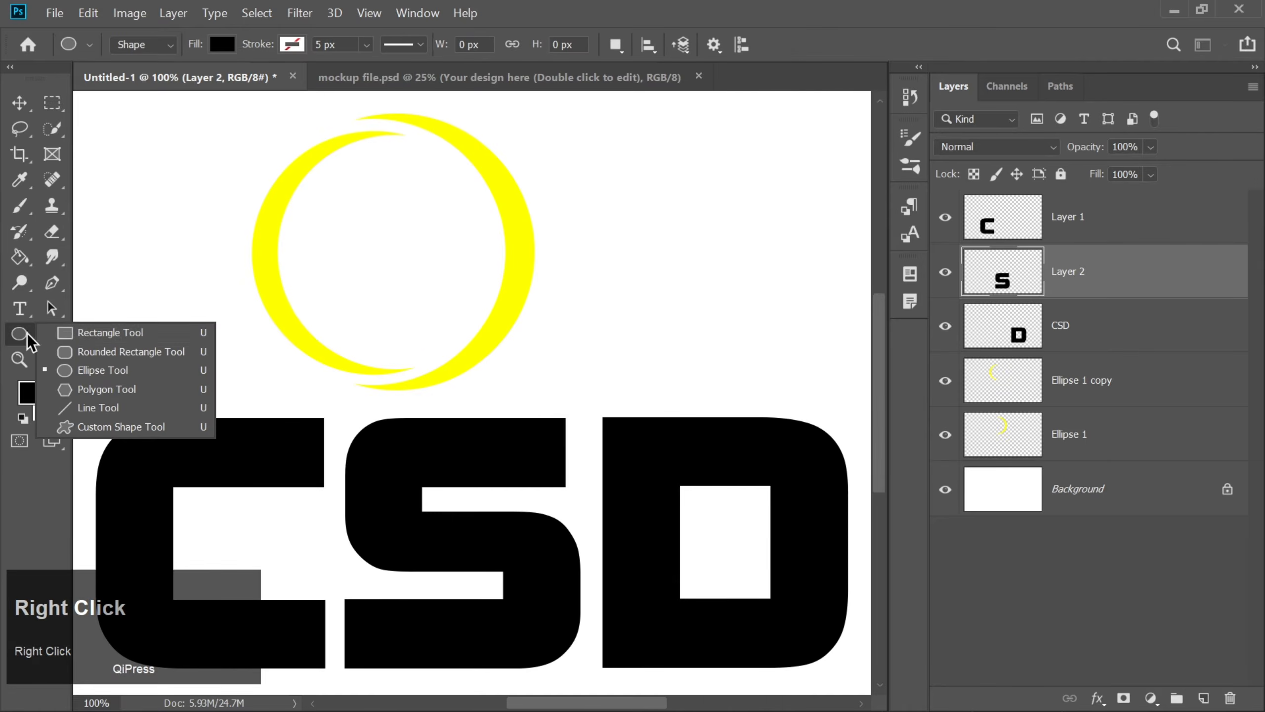
click(73, 332)
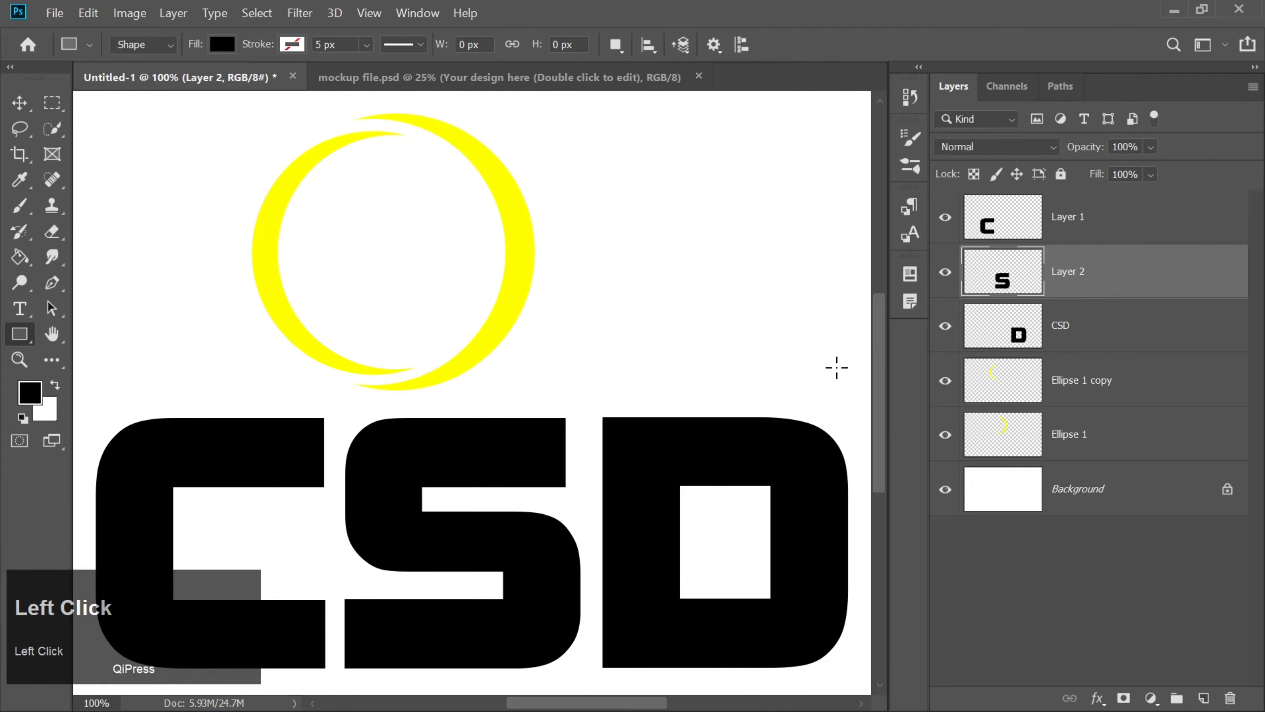
drag(880, 396, 884, 456)
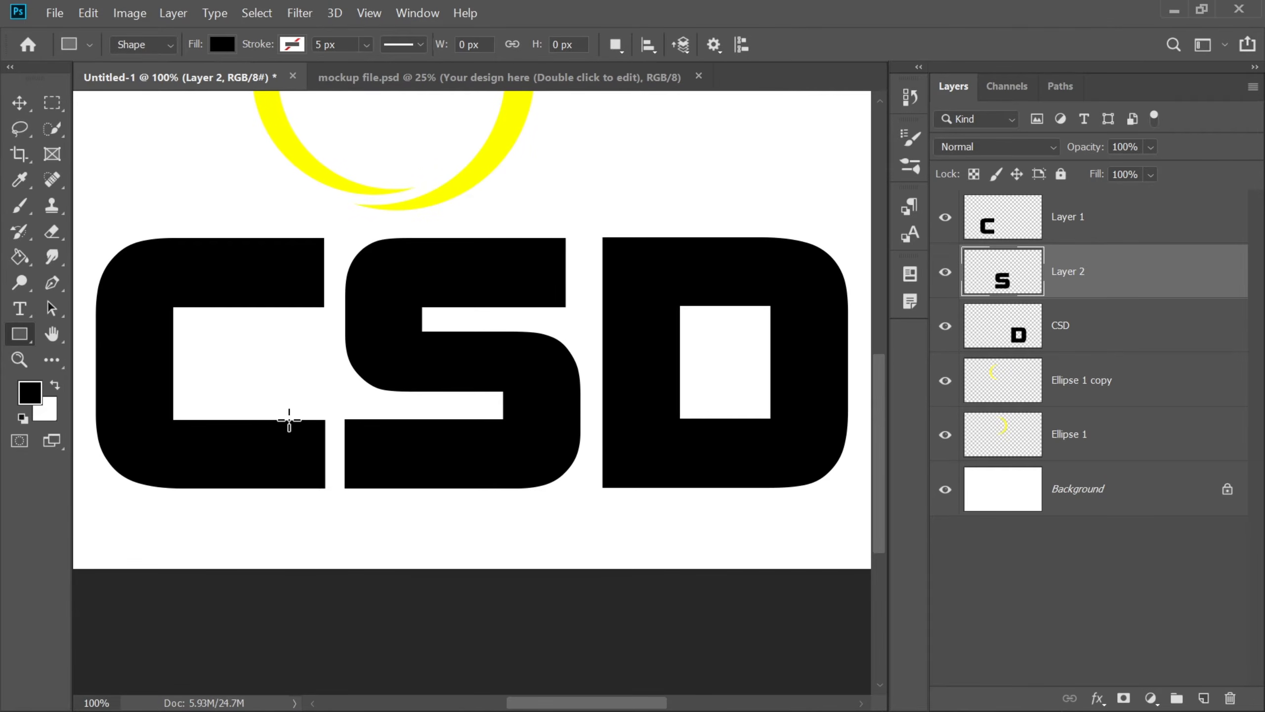
drag(287, 418, 404, 486)
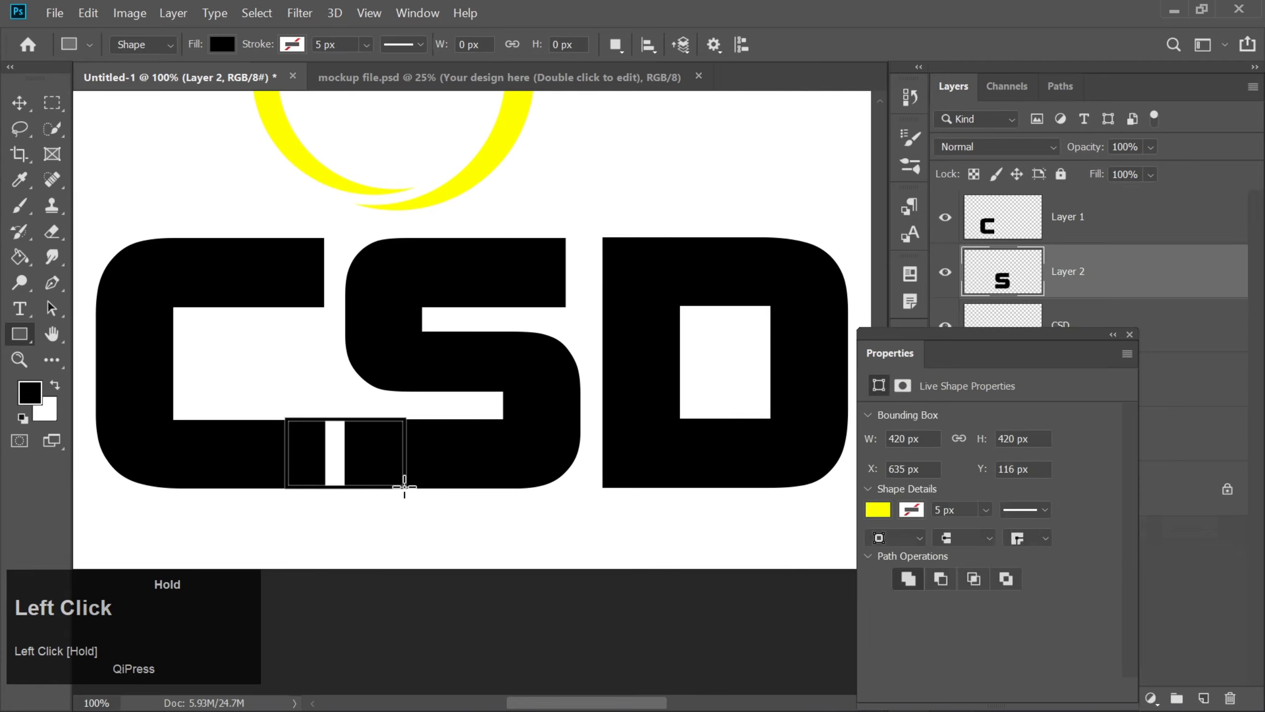
click(26, 108)
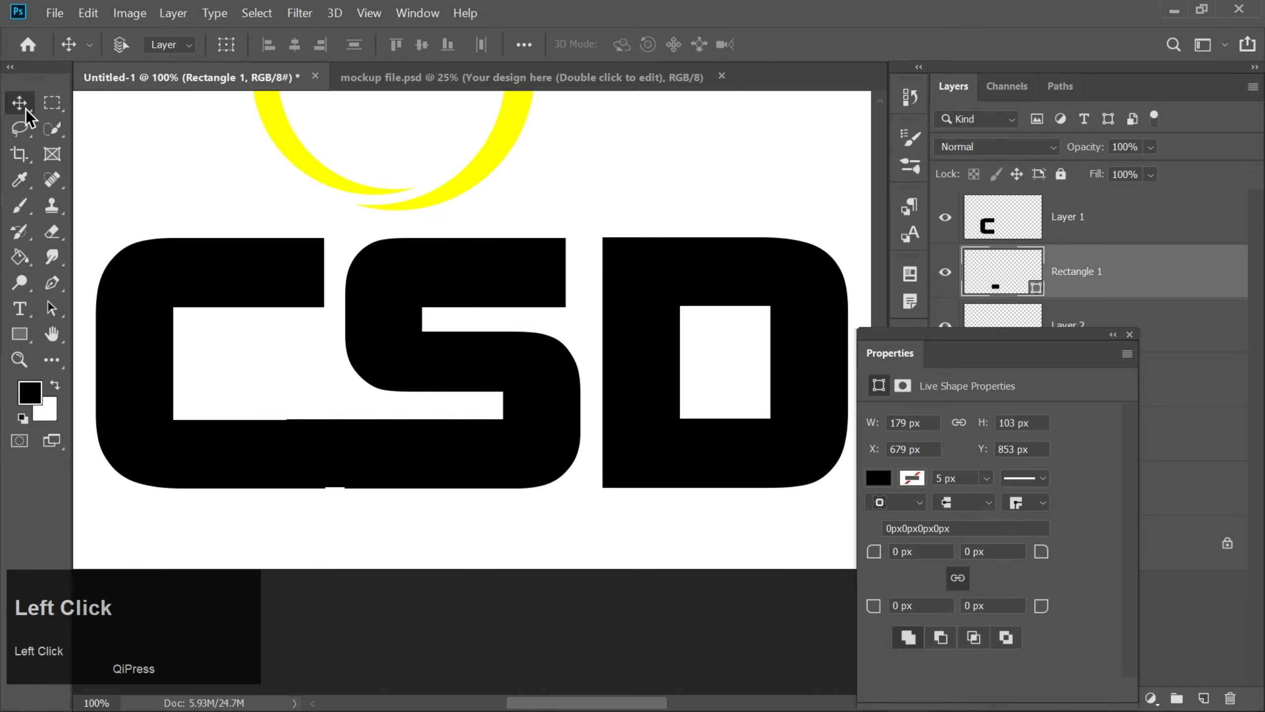
key(Down)
key(Down)
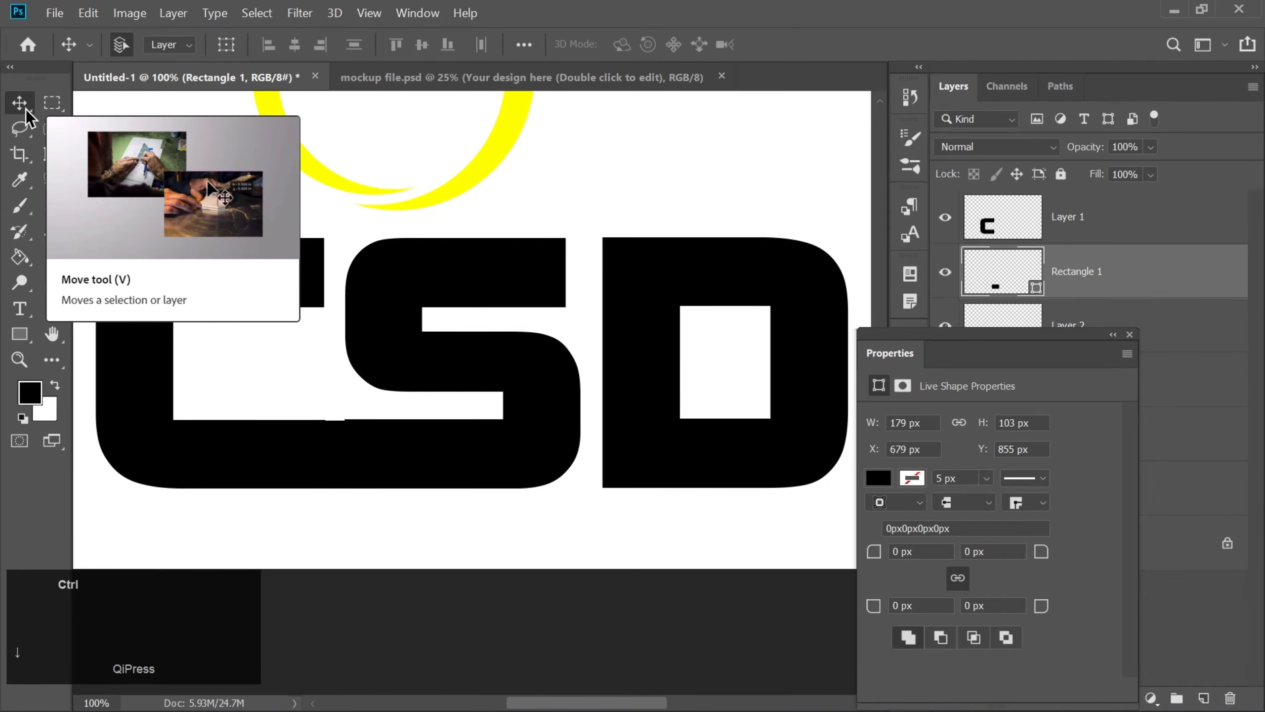
Step: Stretch the lower bridging rectangle's top edge to a height of 105 px and nudge it up 1 px to align with the bars
key(ctrl+equal)
key(ctrl+t)
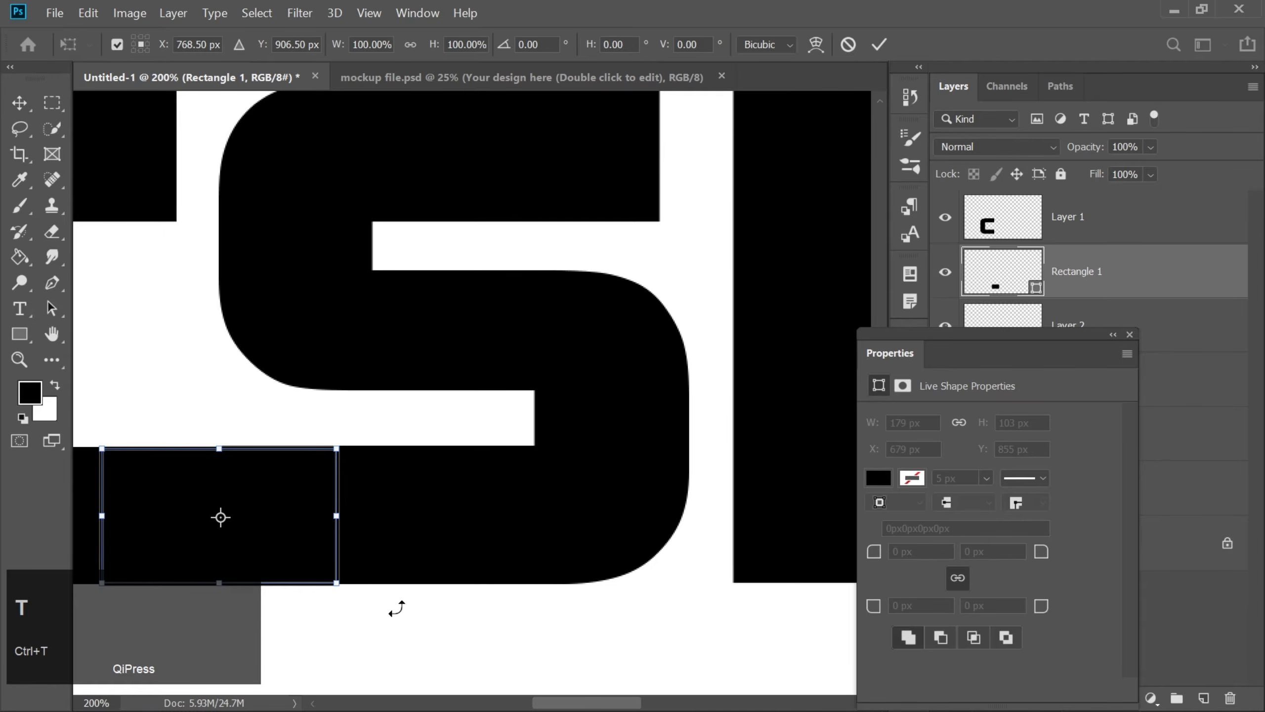
drag(643, 702, 600, 702)
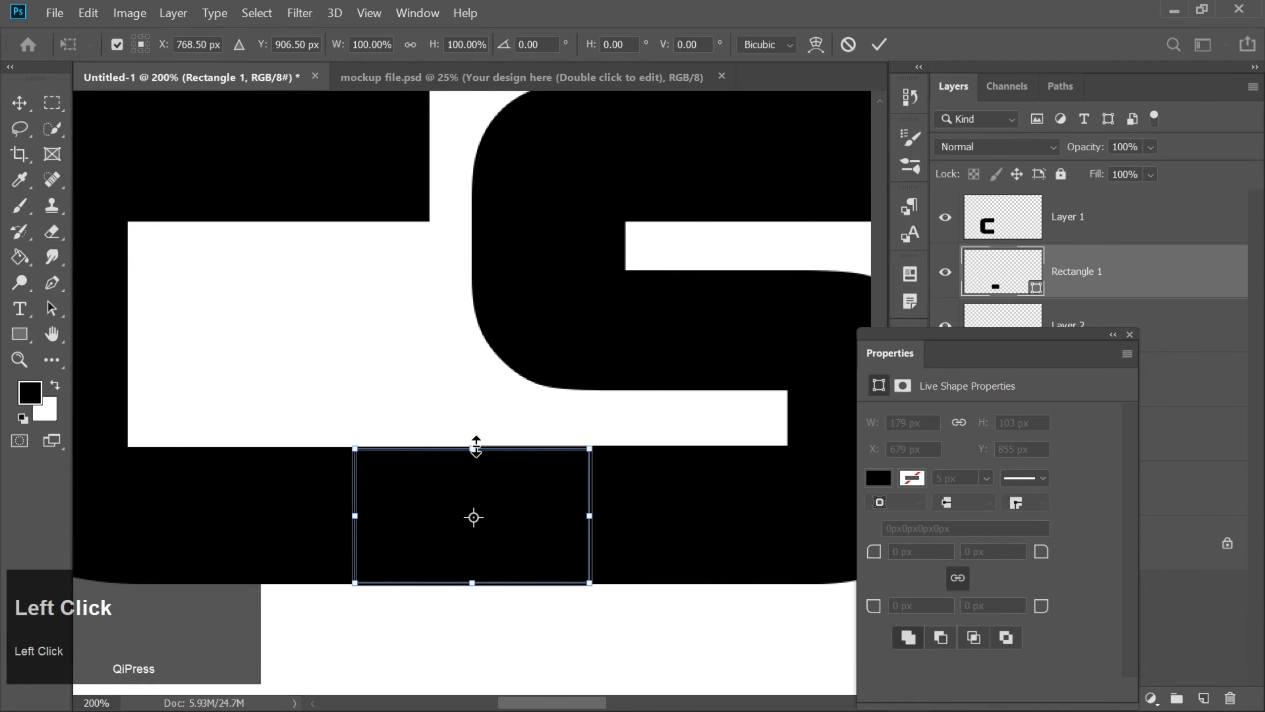
drag(476, 447, 471, 445)
key(Return)
key(ctrl+t)
key(Return)
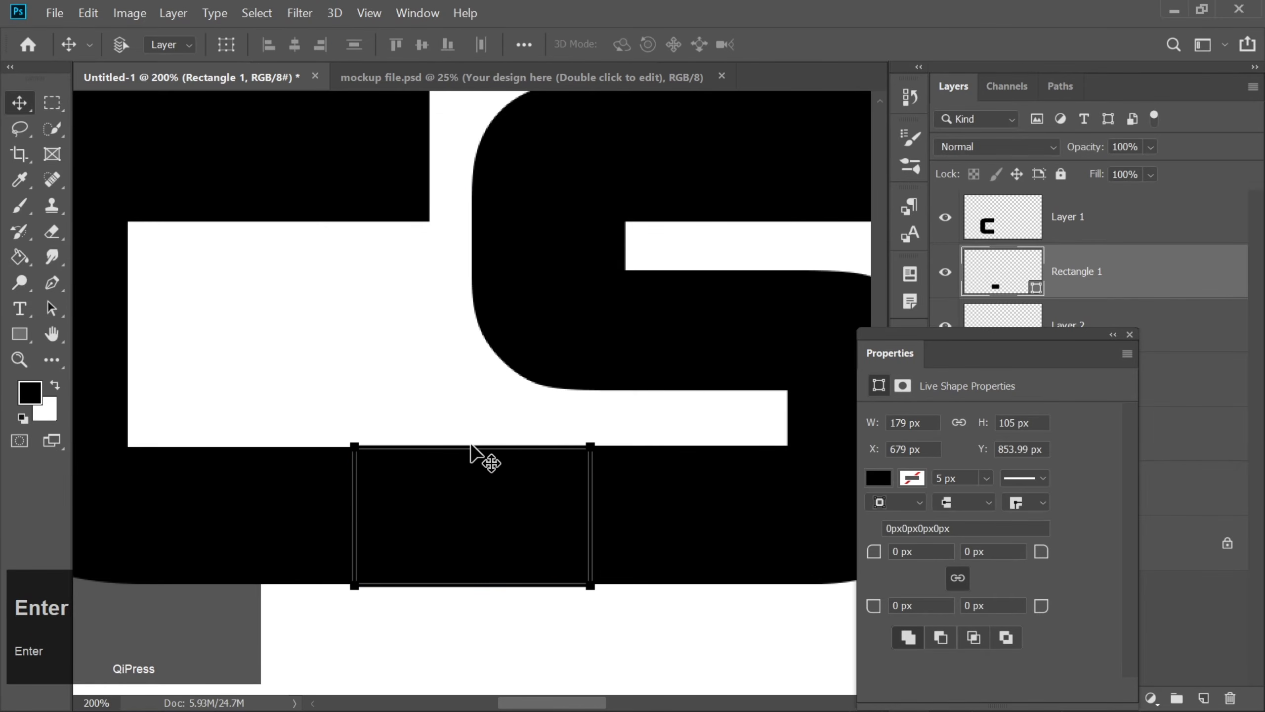
click(333, 340)
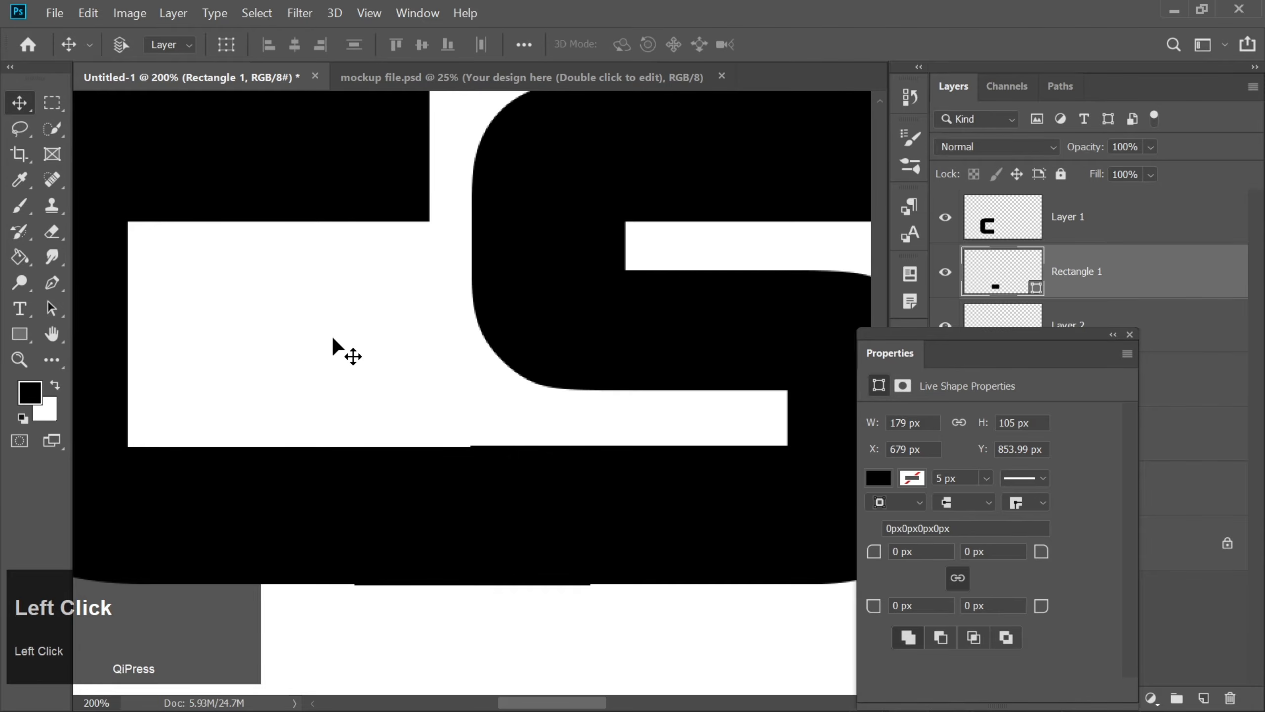
key(Up)
key(ctrl+minus)
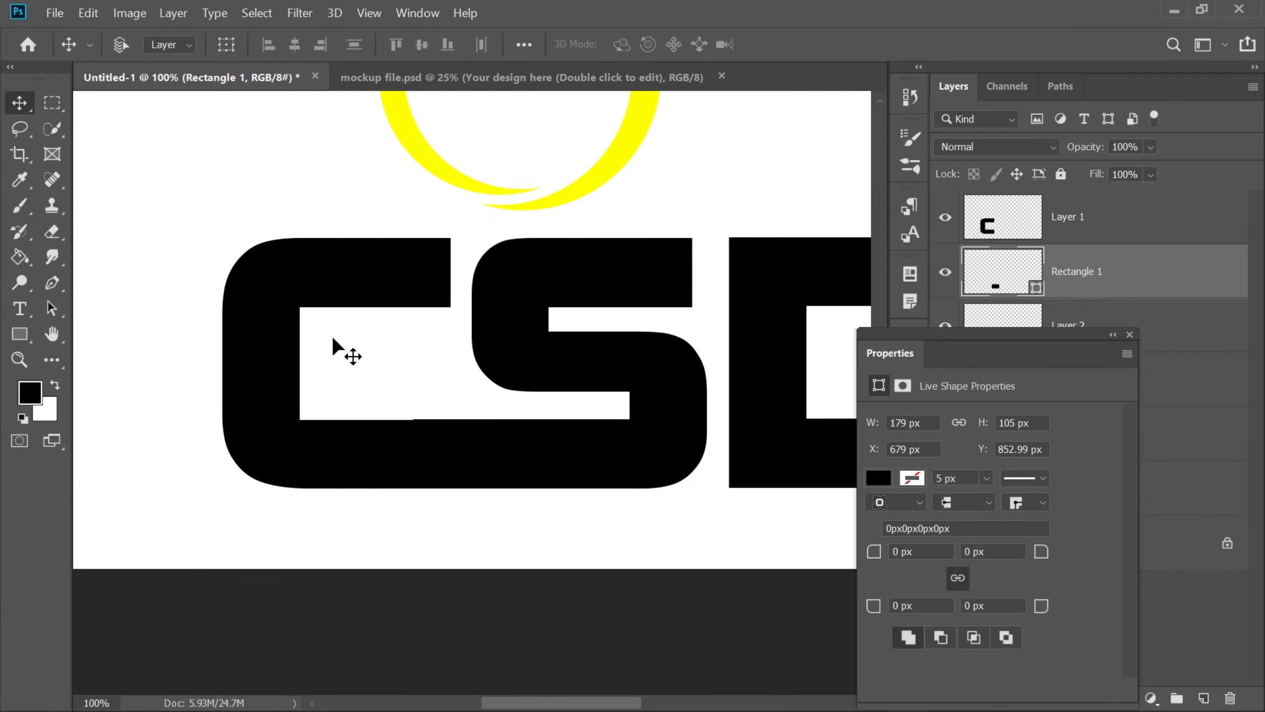
Step: Merge the lower bridging rectangle with the letter S layer
click(1129, 335)
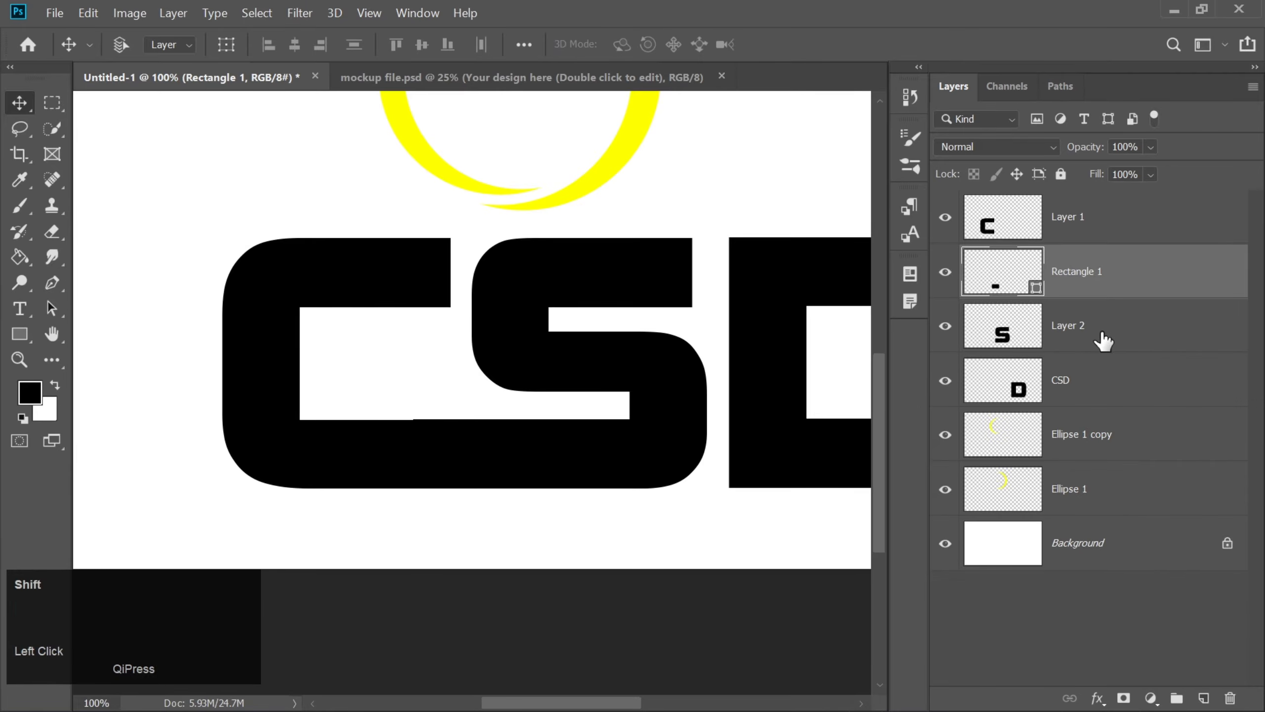
shift+click(1101, 334)
right_click(1102, 334)
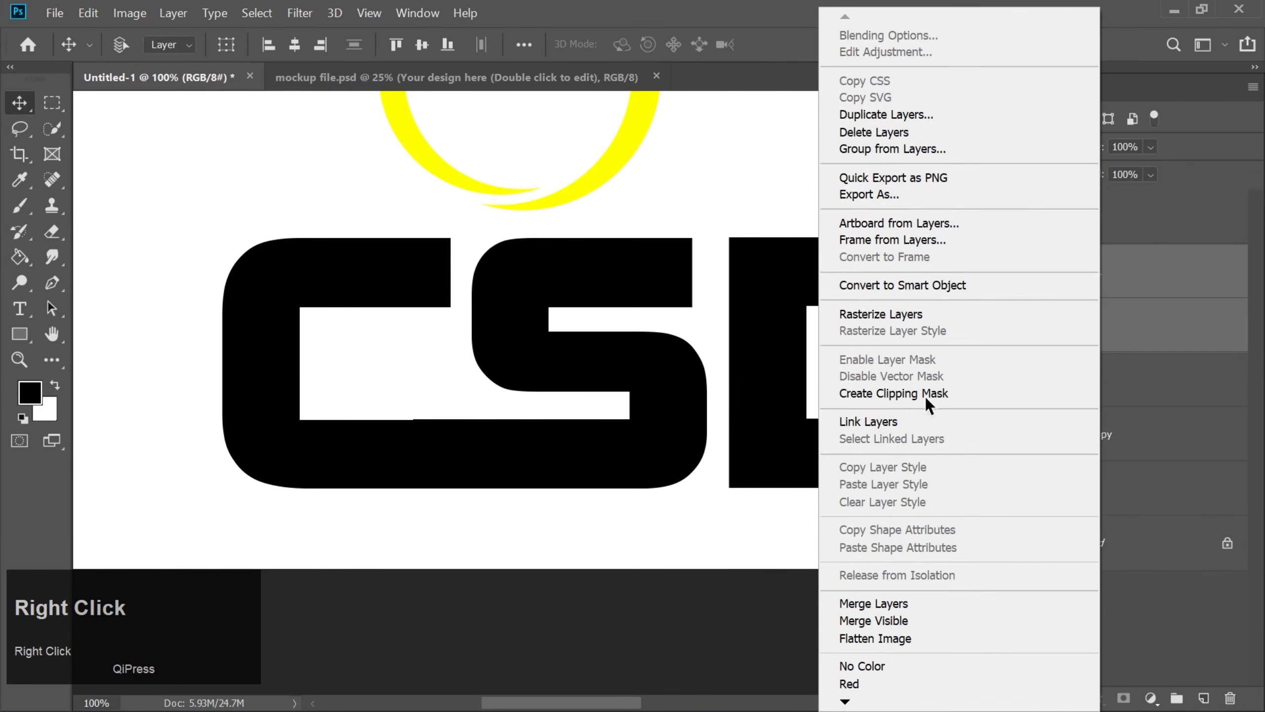
click(864, 600)
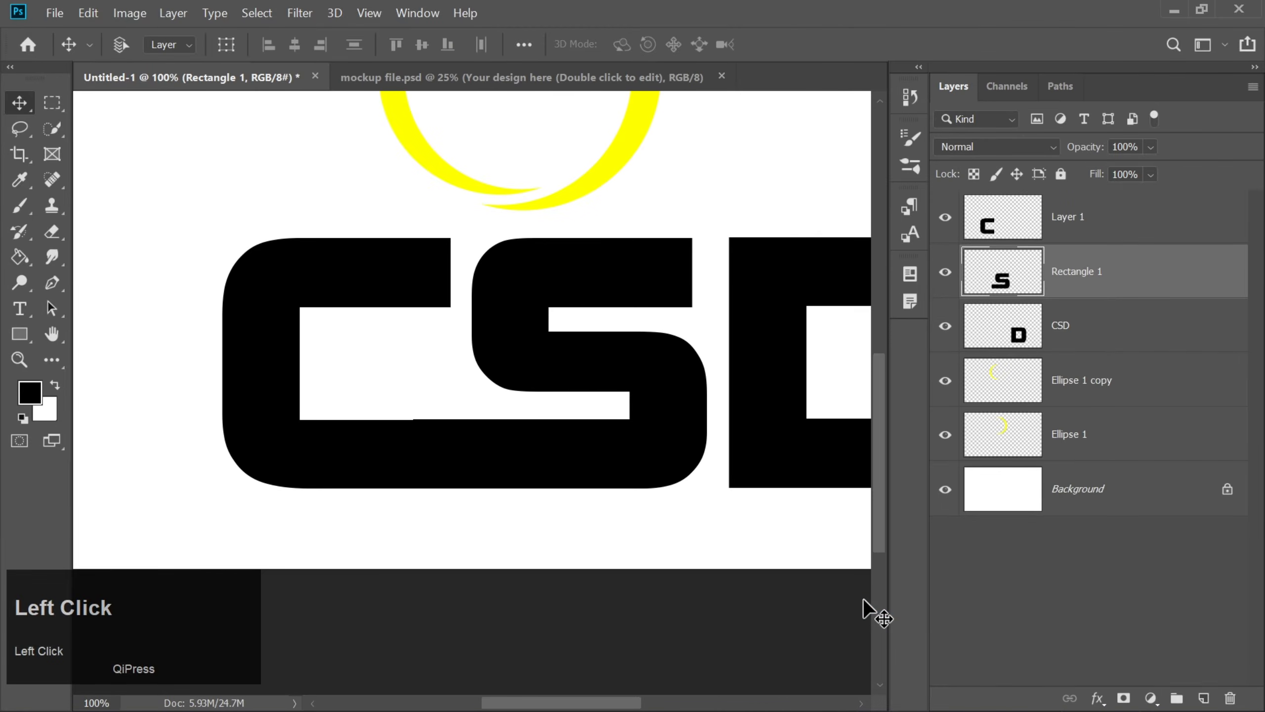
Step: Draw a black rectangle about 291 × 104 px bridging the upper bars of C and S, above the C layer, and nudge it down 1 px
click(1087, 222)
click(24, 337)
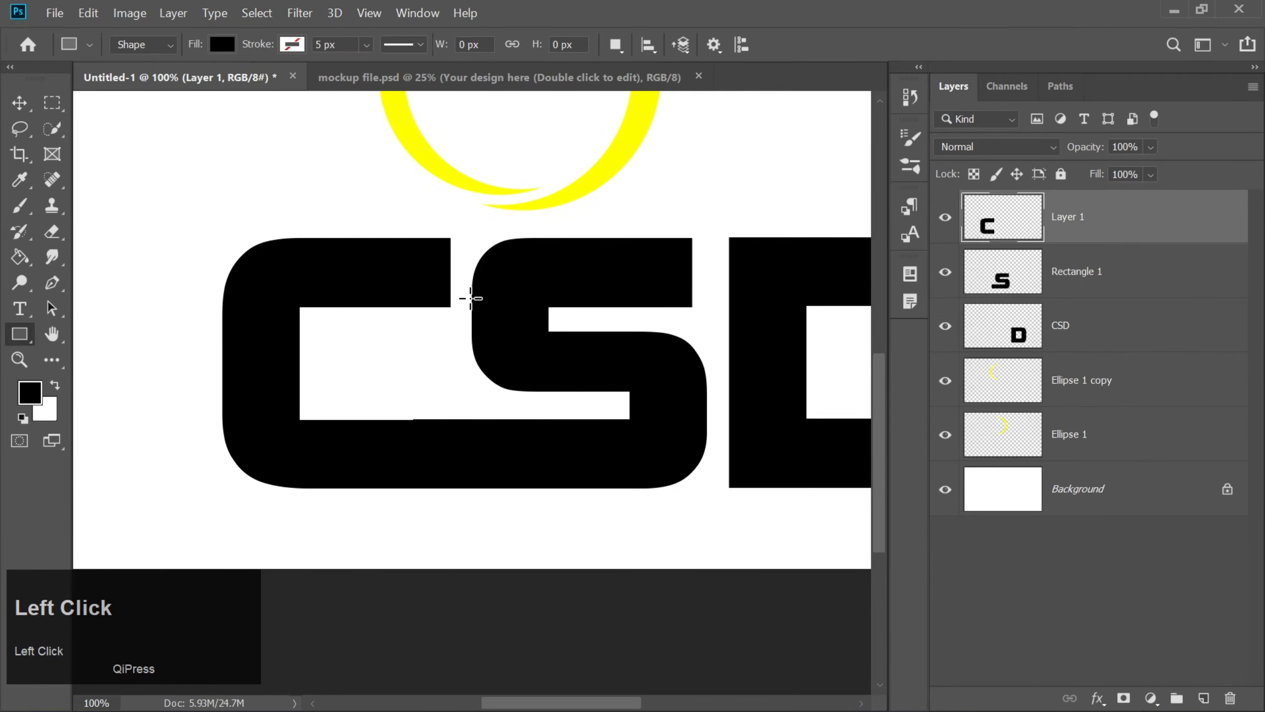
key(ctrl+equal)
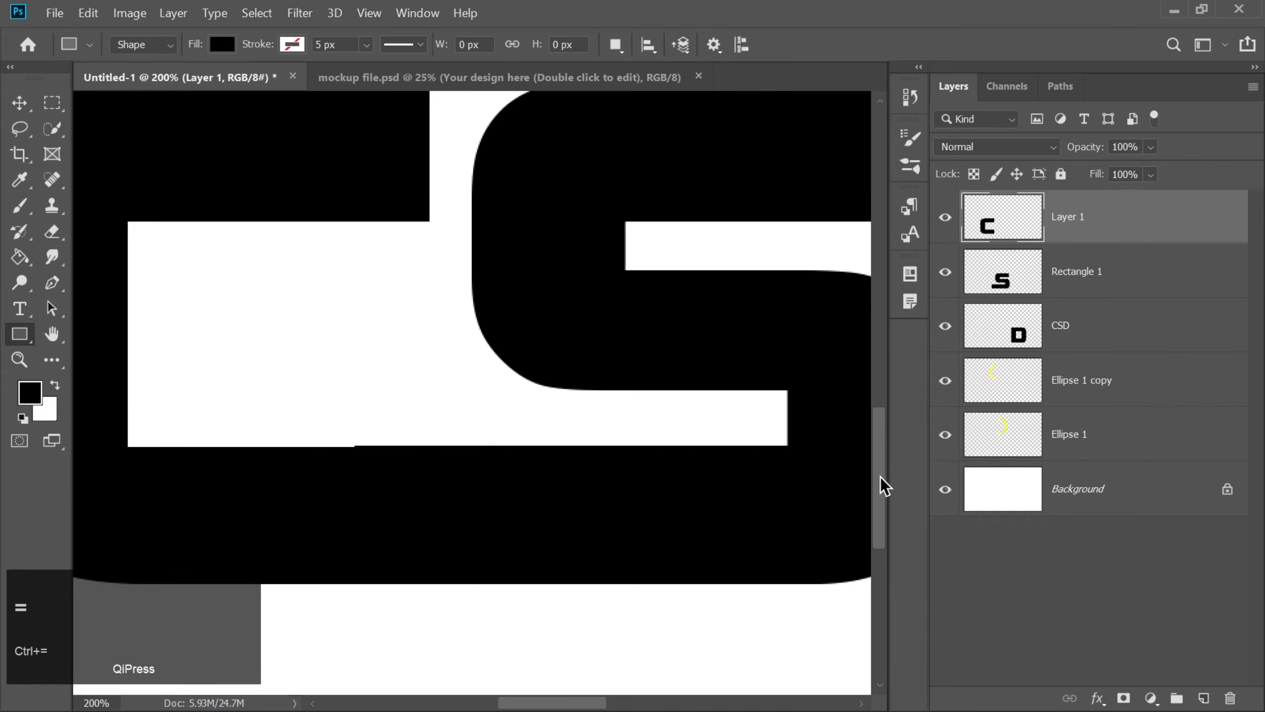
drag(881, 477, 886, 430)
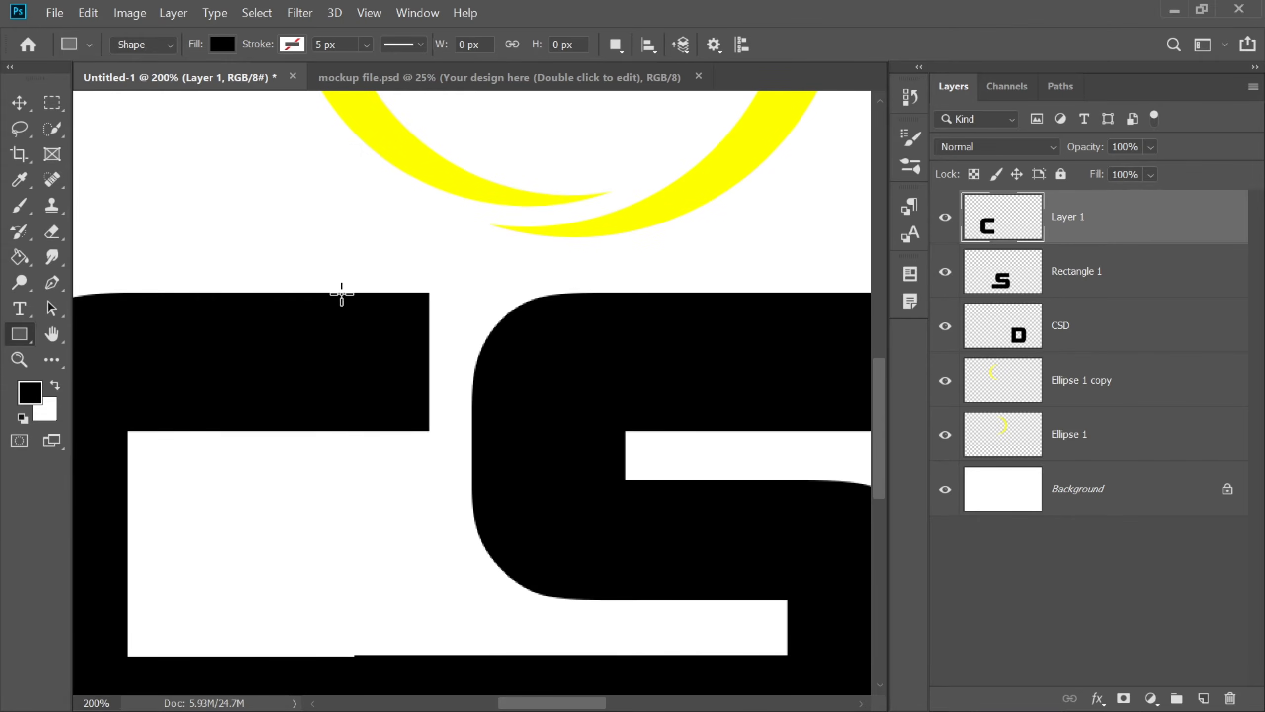
drag(321, 293, 703, 430)
click(31, 99)
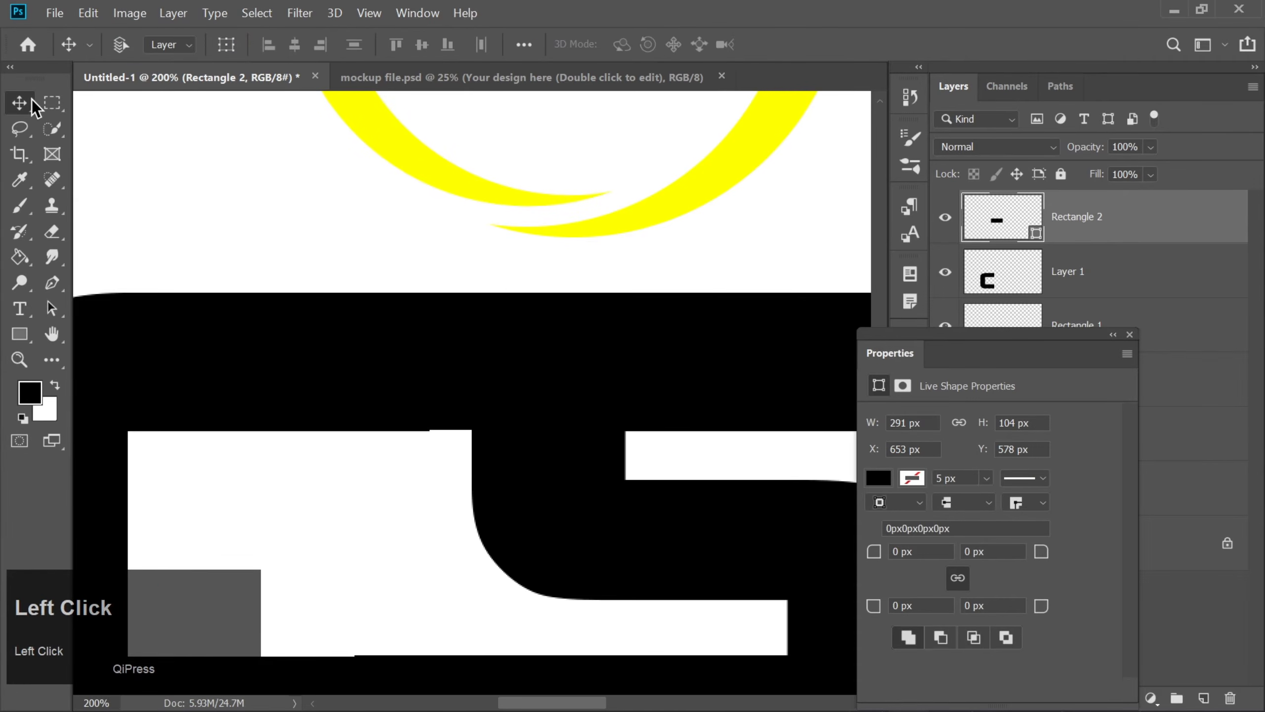
key(Down)
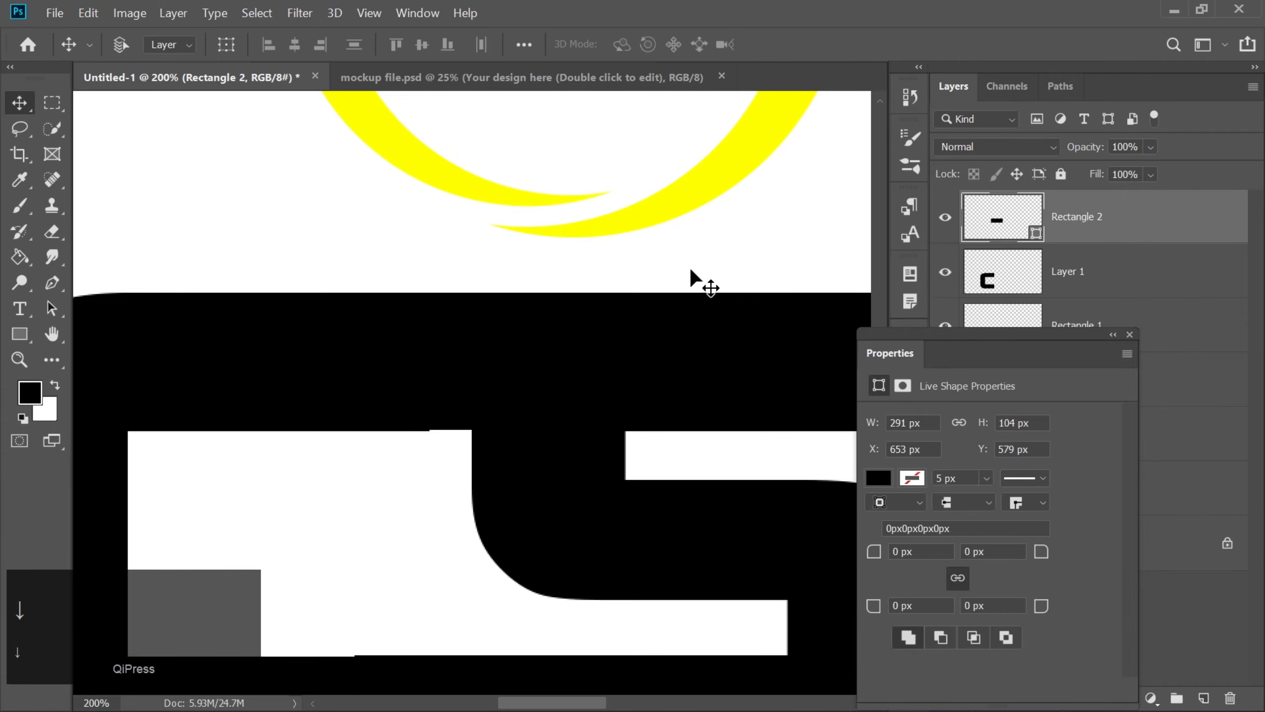
Step: Stretch the upper bridging rectangle's top edge to a height of 105 px so it lines up with the letters
key(ctrl+t)
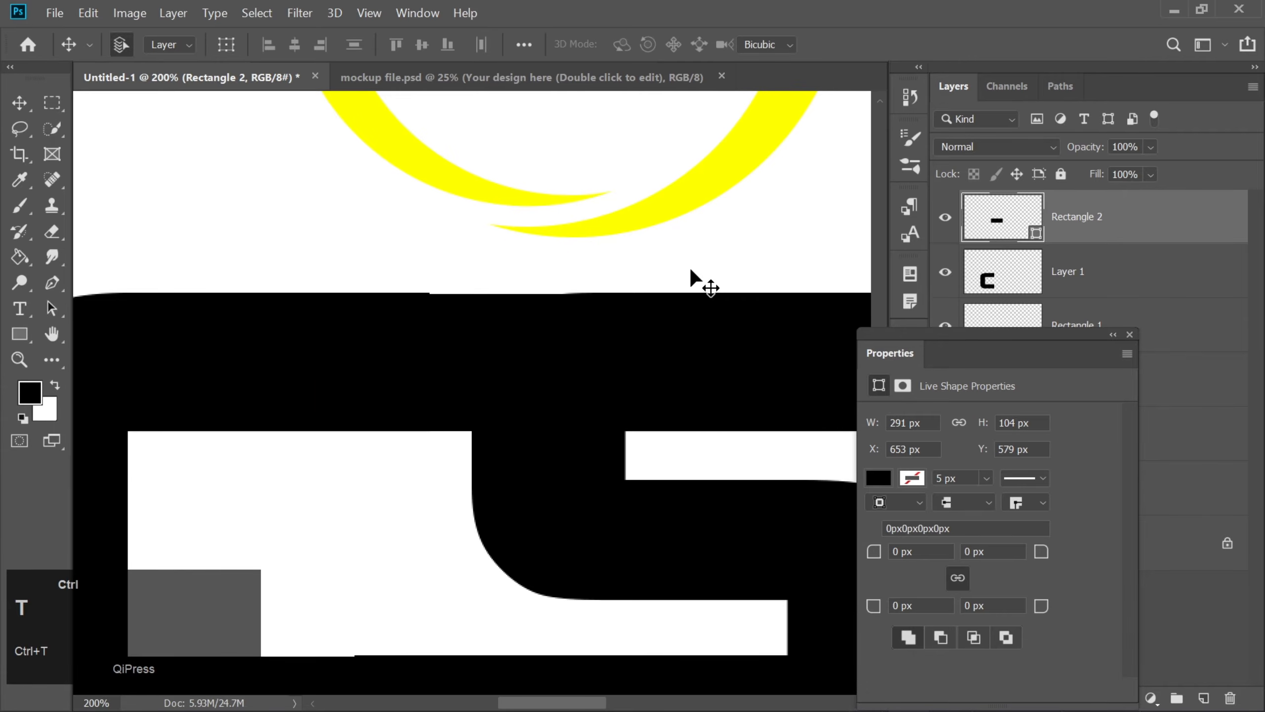
drag(515, 299, 511, 299)
key(Return)
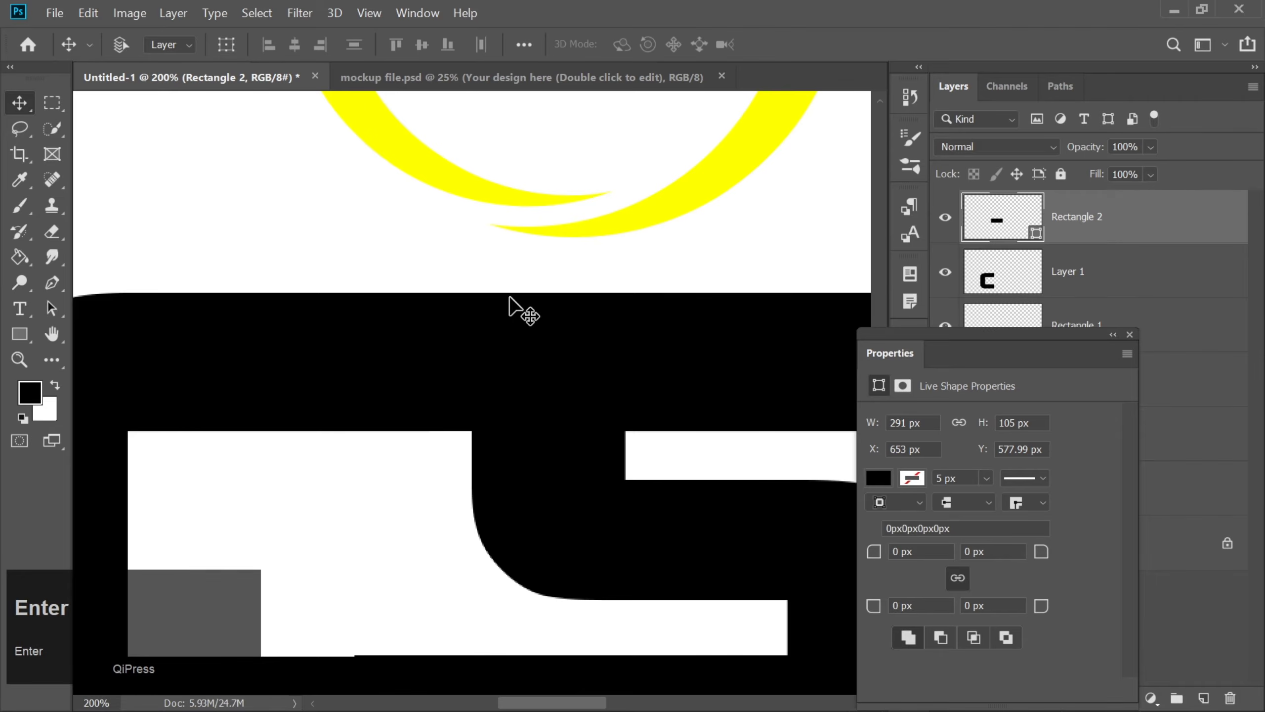
key(ctrl+minus)
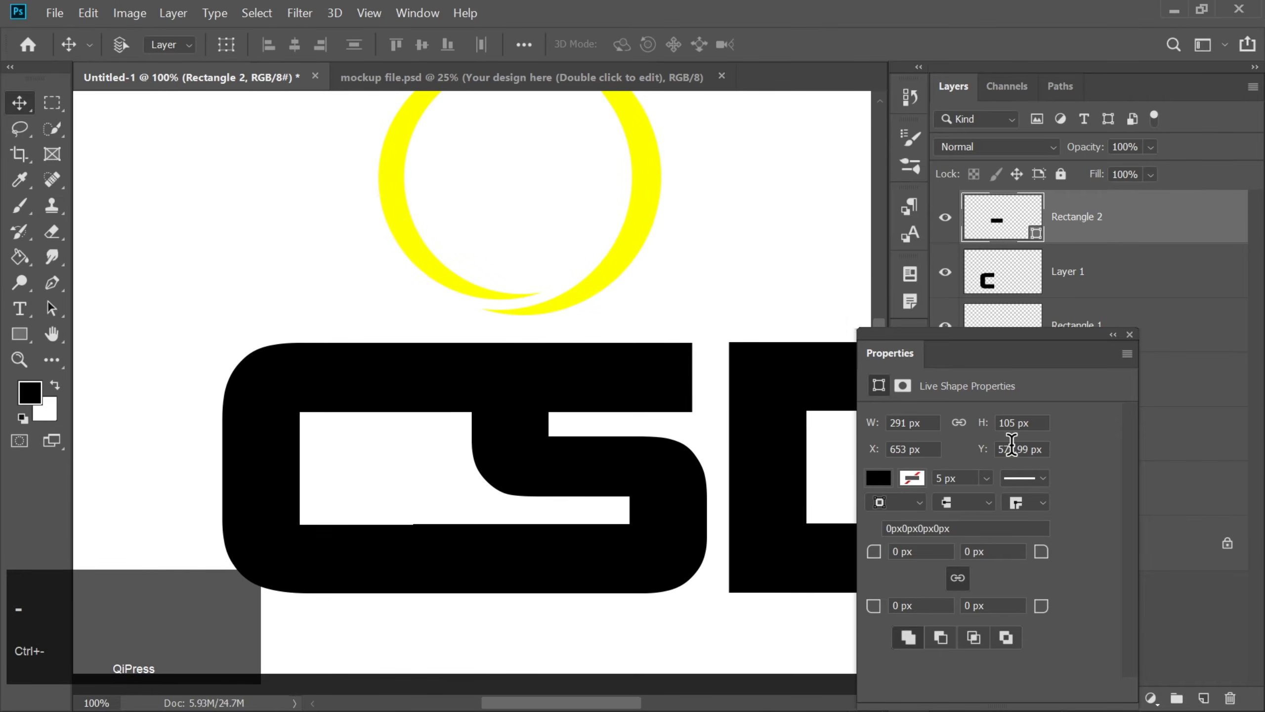
Step: Merge the upper bridging rectangle with the letter C layer
click(1128, 337)
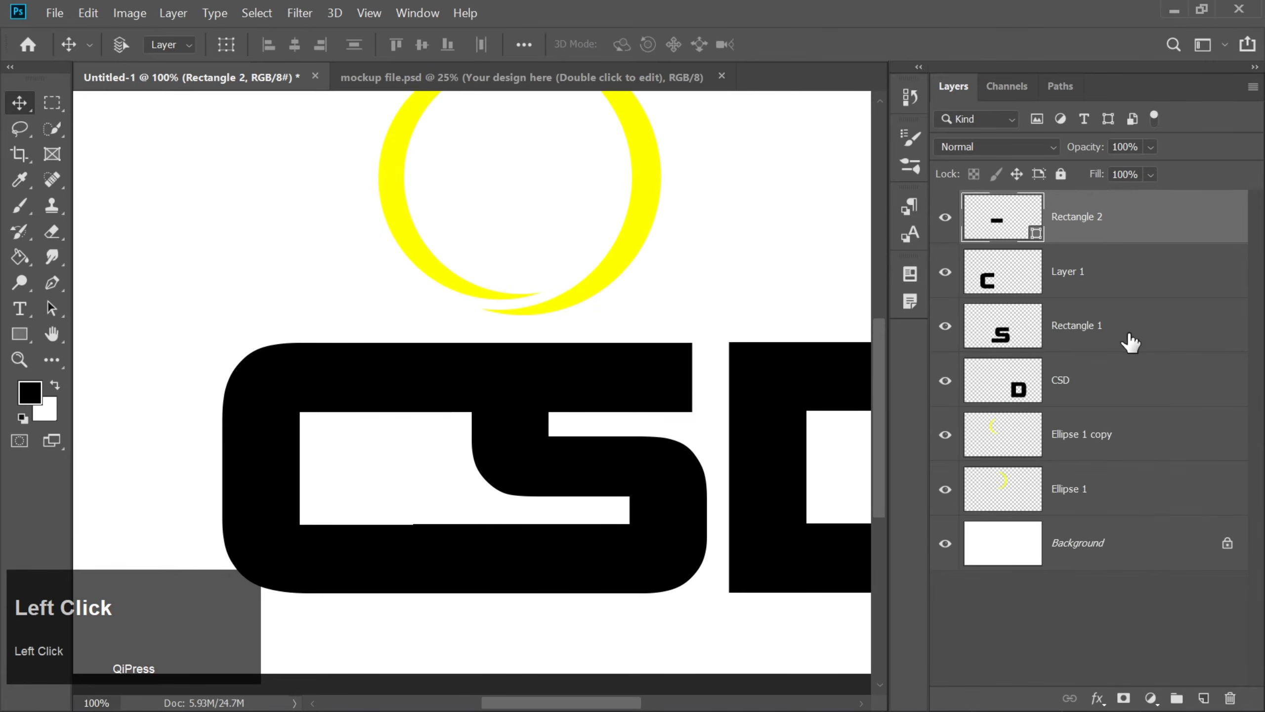
shift+click(1104, 276)
right_click(1102, 274)
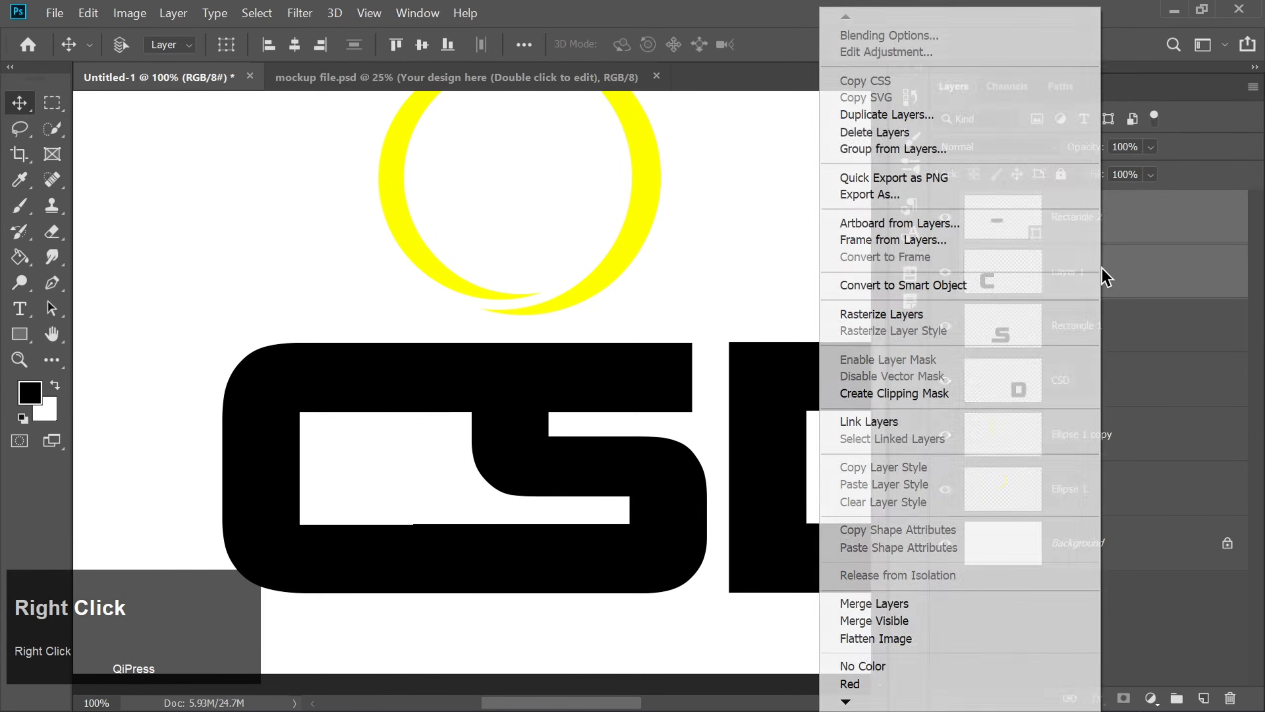
click(892, 603)
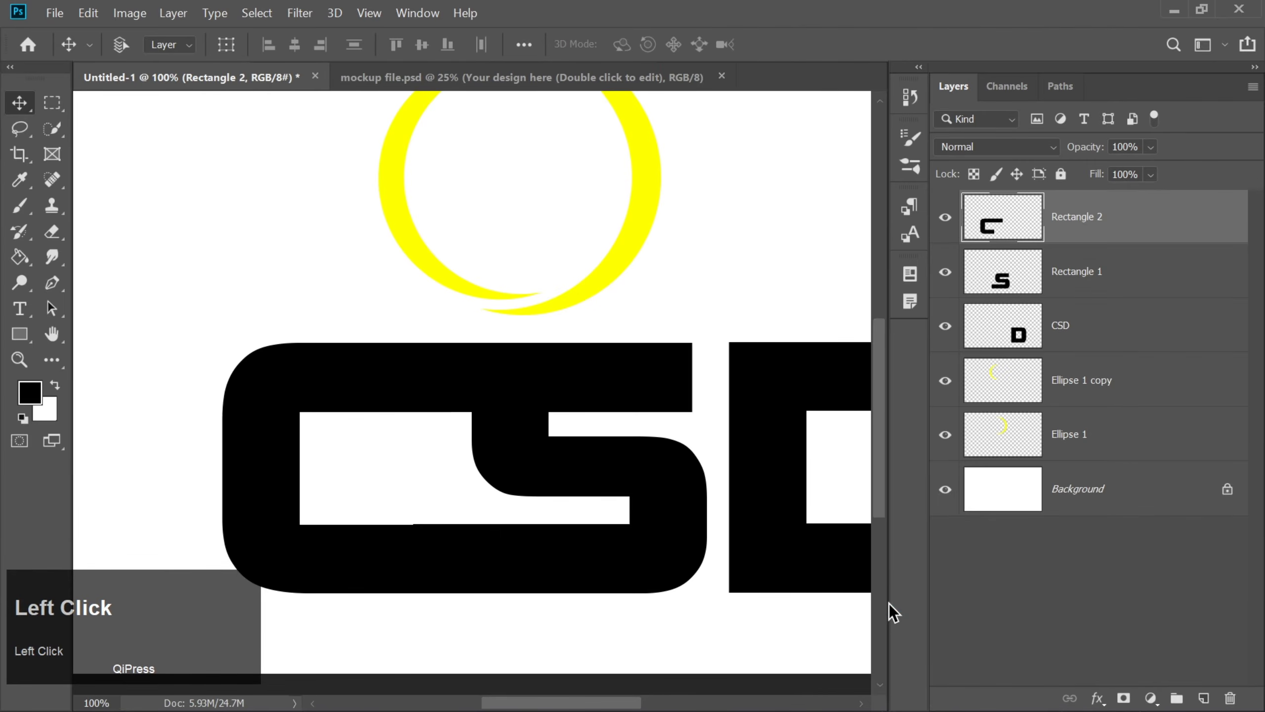
Step: Nudge the letter D left until its stem overlaps the right end of the letter S
click(1078, 327)
key(Left)
key(Left)
key(Left)
key(Left)
key(Left)
key(Left)
key(Left)
key(Left)
key(Left)
key(Left)
key(Left)
key(Left)
key(Left)
key(Left)
key(Left)
key(Left)
key(Left)
key(Left)
key(Left)
key(Left)
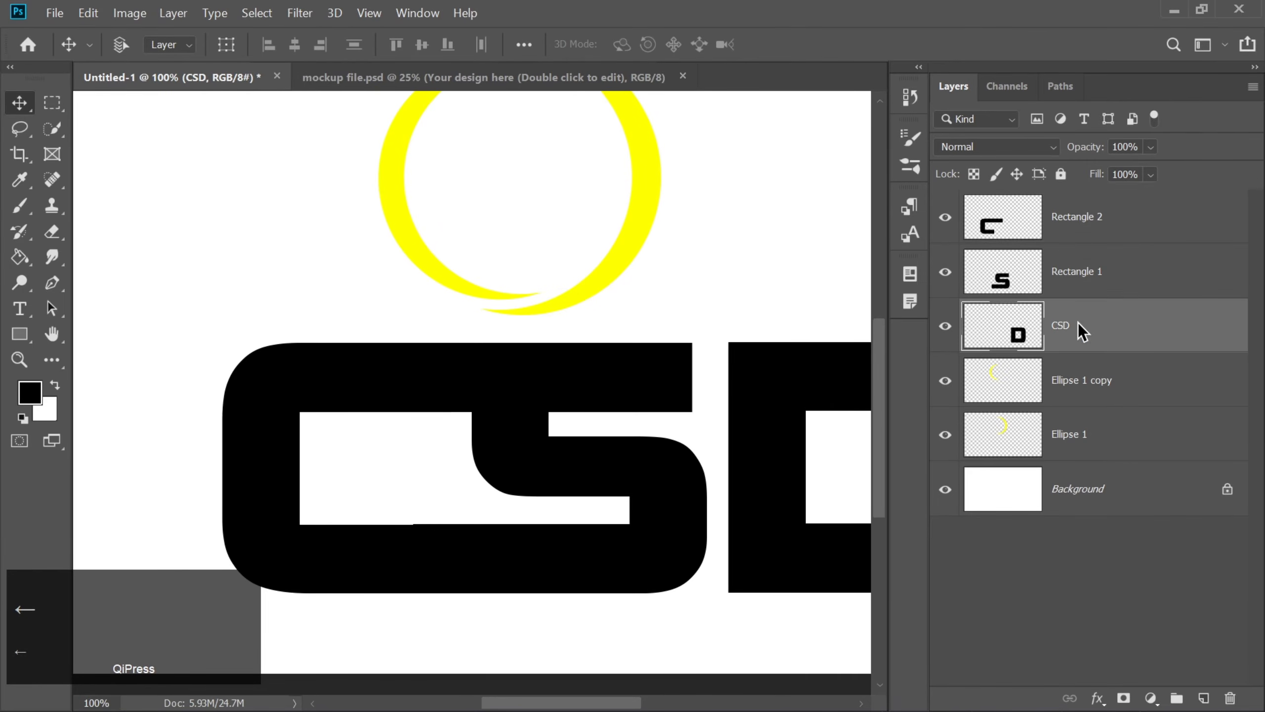
key(Left)
key(Left)
key(Left)
key(Left)
key(Left)
key(Left)
key(Left)
key(Left)
key(Left)
key(Left)
key(Left)
key(Left)
key(Left)
key(Left)
key(Left)
key(Left)
key(Left)
key(Left)
key(Left)
key(Left)
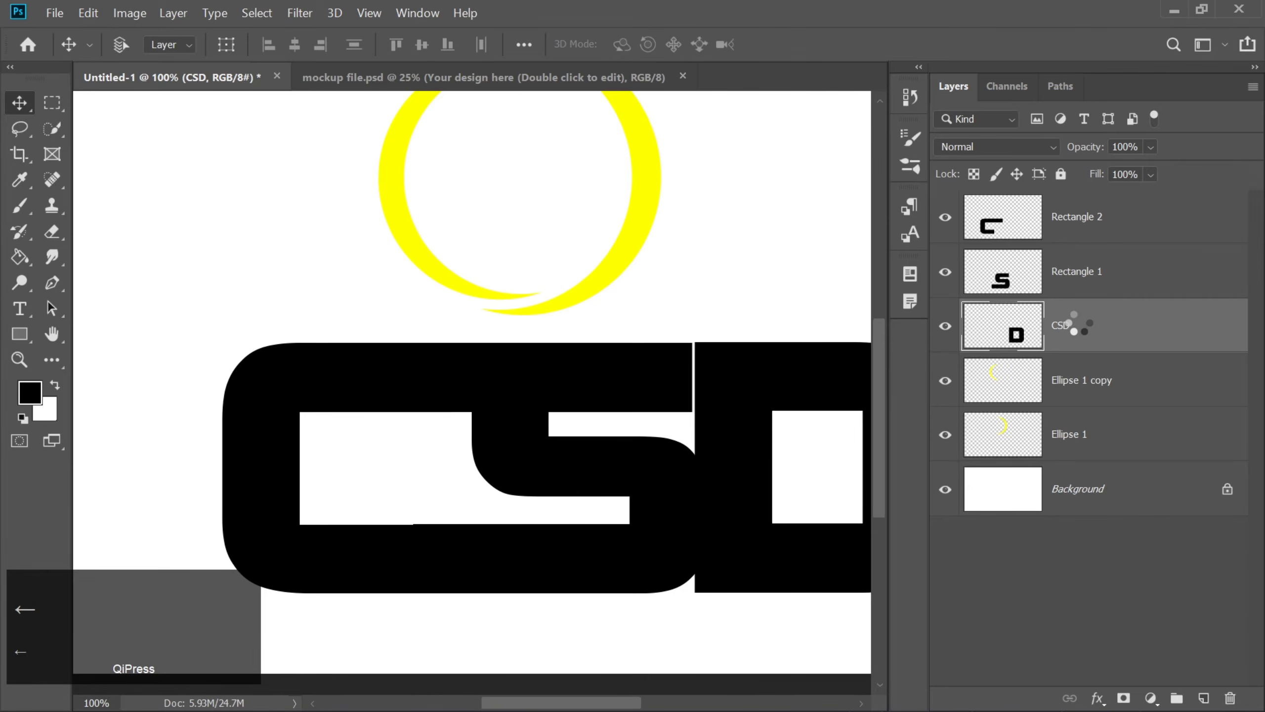
key(Left)
key(Left)
key(Left)
key(Left)
key(Left)
key(Left)
key(Left)
key(Left)
key(Left)
key(Left)
key(Left)
key(Left)
key(Left)
key(Left)
key(Left)
key(Left)
key(Left)
key(Left)
key(Left)
key(Left)
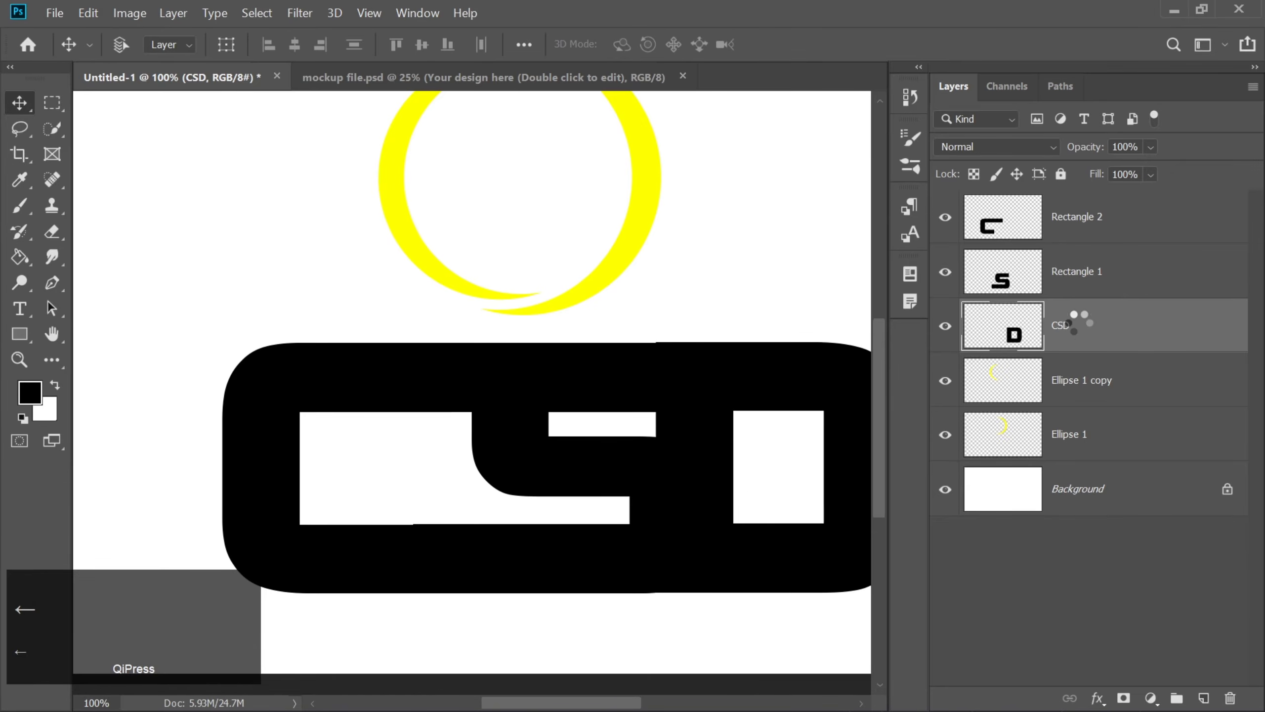
key(Left)
key(Left)
key(Left)
key(Left)
key(Left)
key(Left)
key(Left)
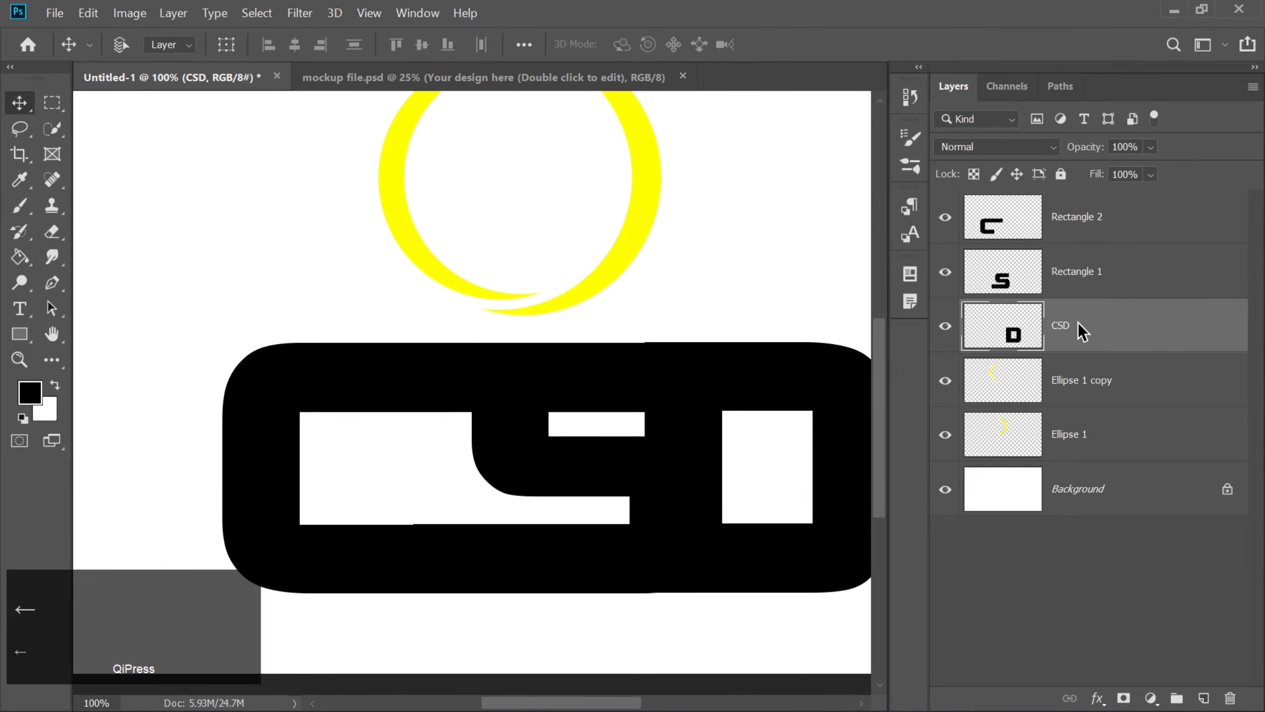
key(Right)
key(Right)
Step: Select the letter S outline, expand the selection by 8 pixels, and delete that area from the D layer
ctrl+click(1013, 277)
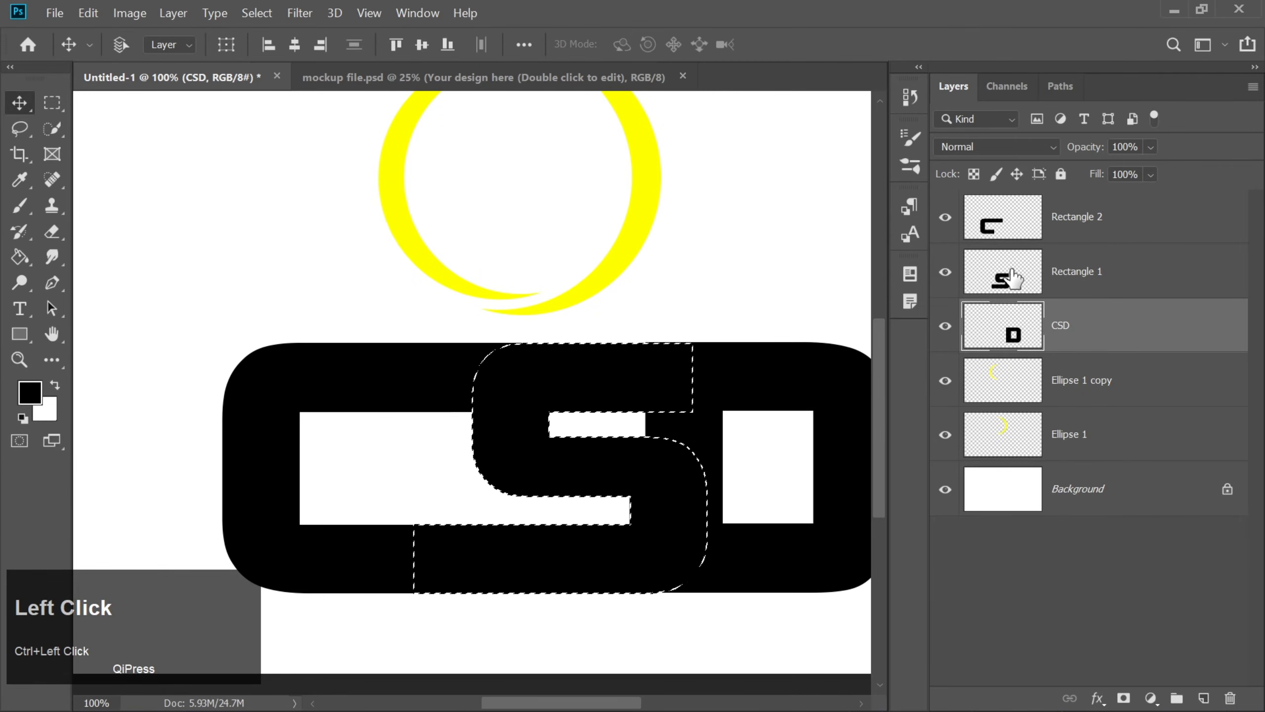
click(258, 13)
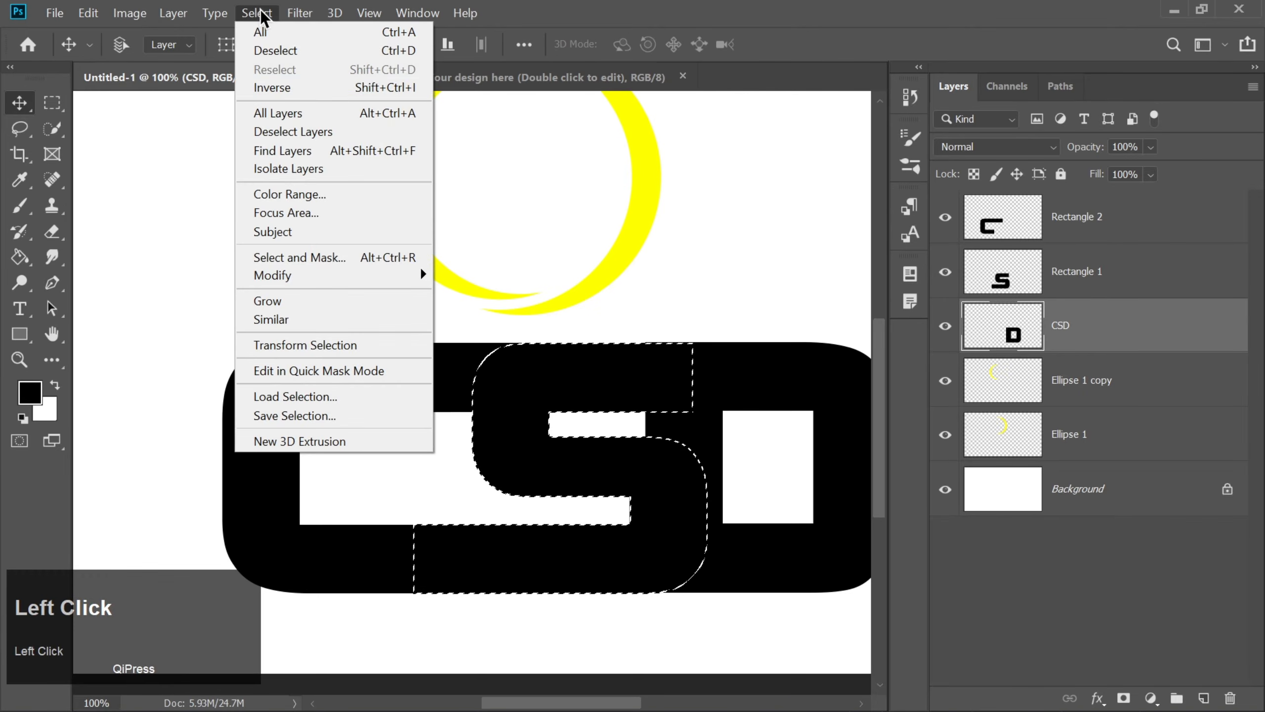
mouse_move(413, 280)
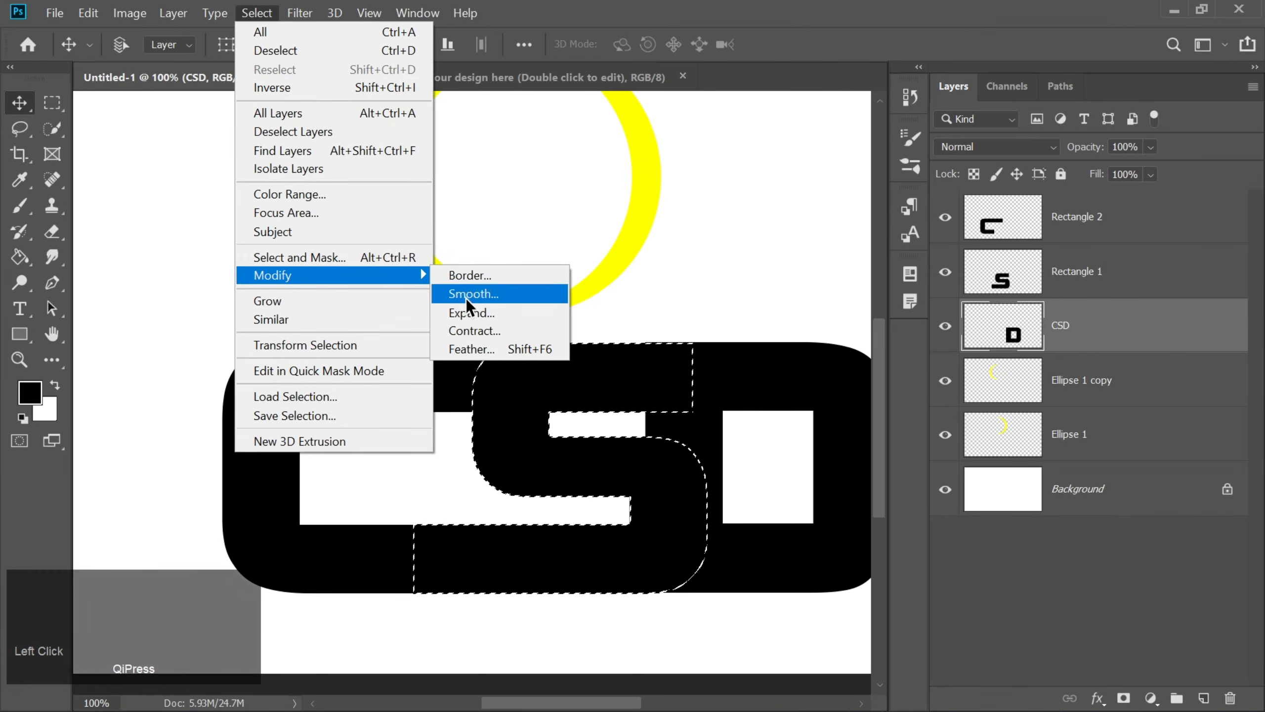
click(471, 312)
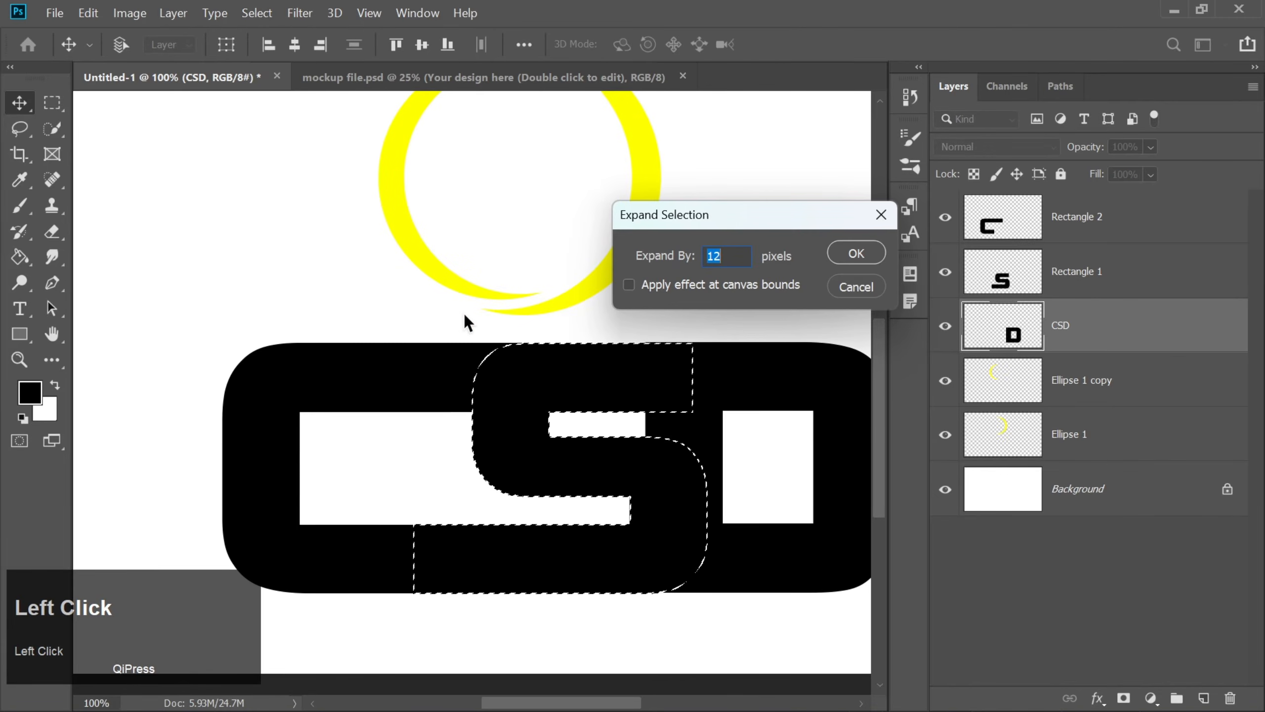
text(8)
key(Return)
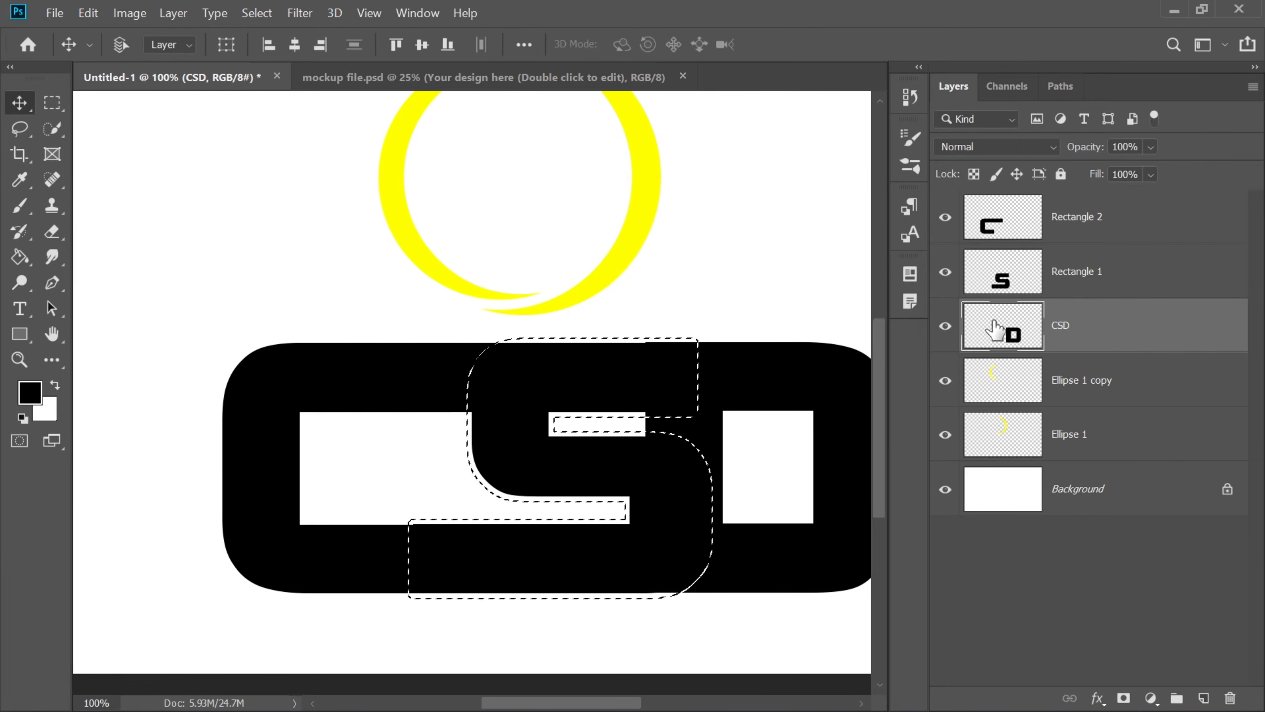
key(Delete)
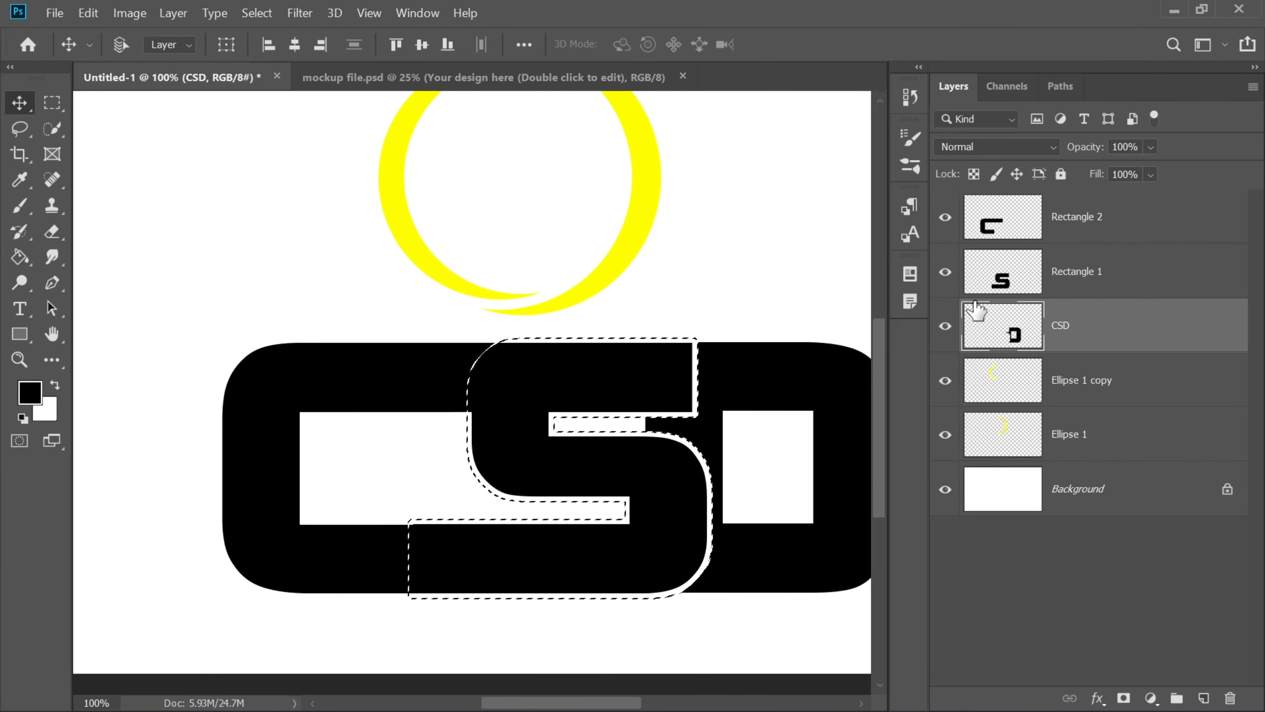
Step: Erase the C layer inside the expanded selection along the S's upper-left curve to cut a thin gap, and deselect
click(1000, 219)
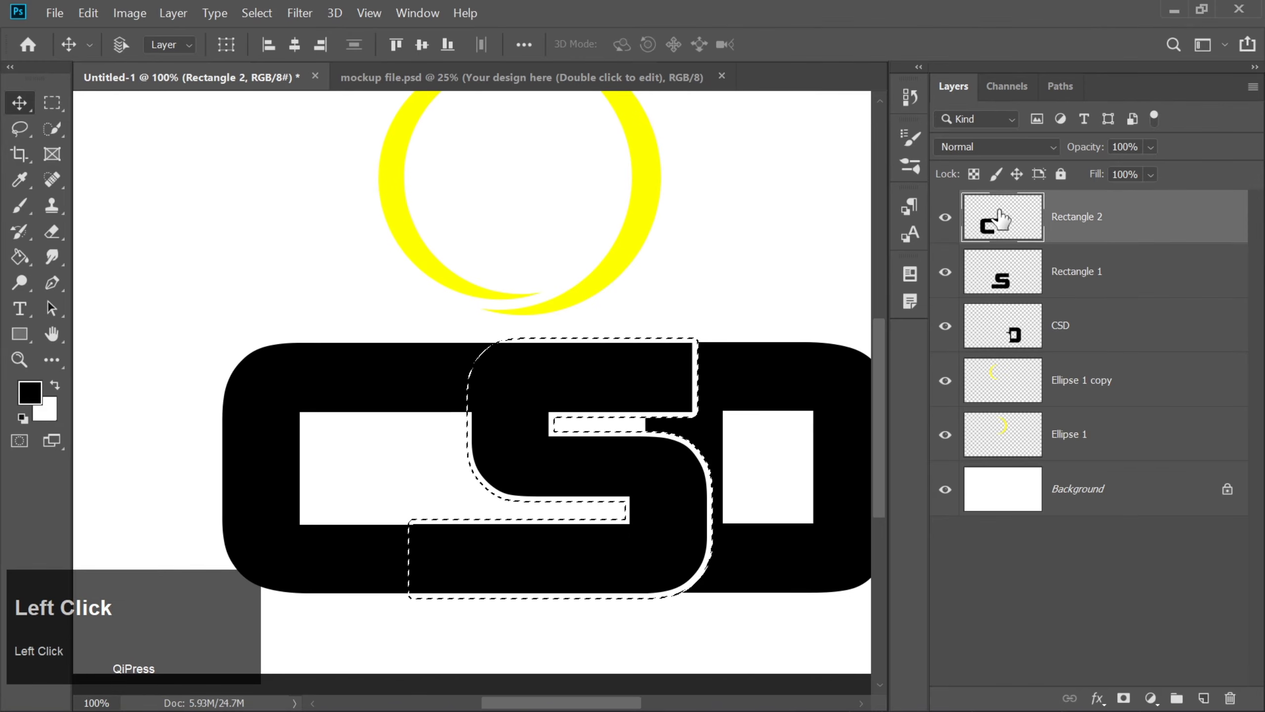
click(54, 232)
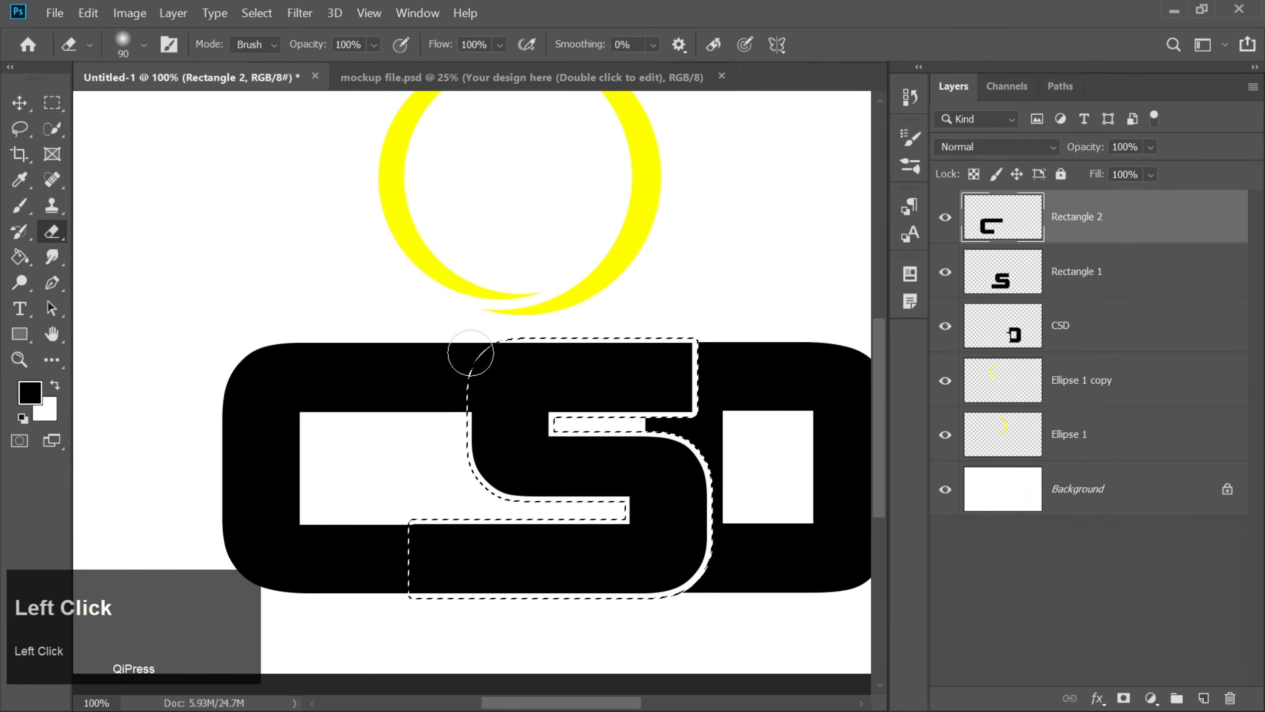
drag(495, 350, 480, 401)
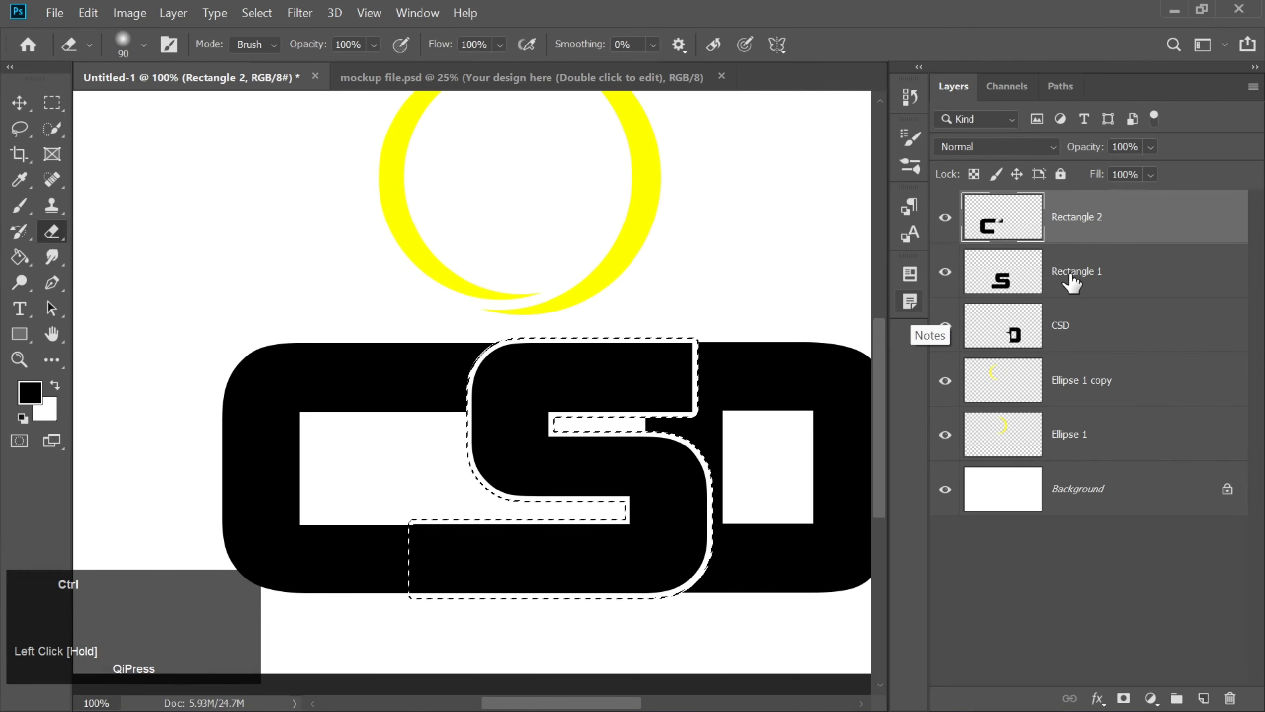
key(ctrl+d)
Step: Merge the C, S and D letter layers into one layer
shift+click(1085, 330)
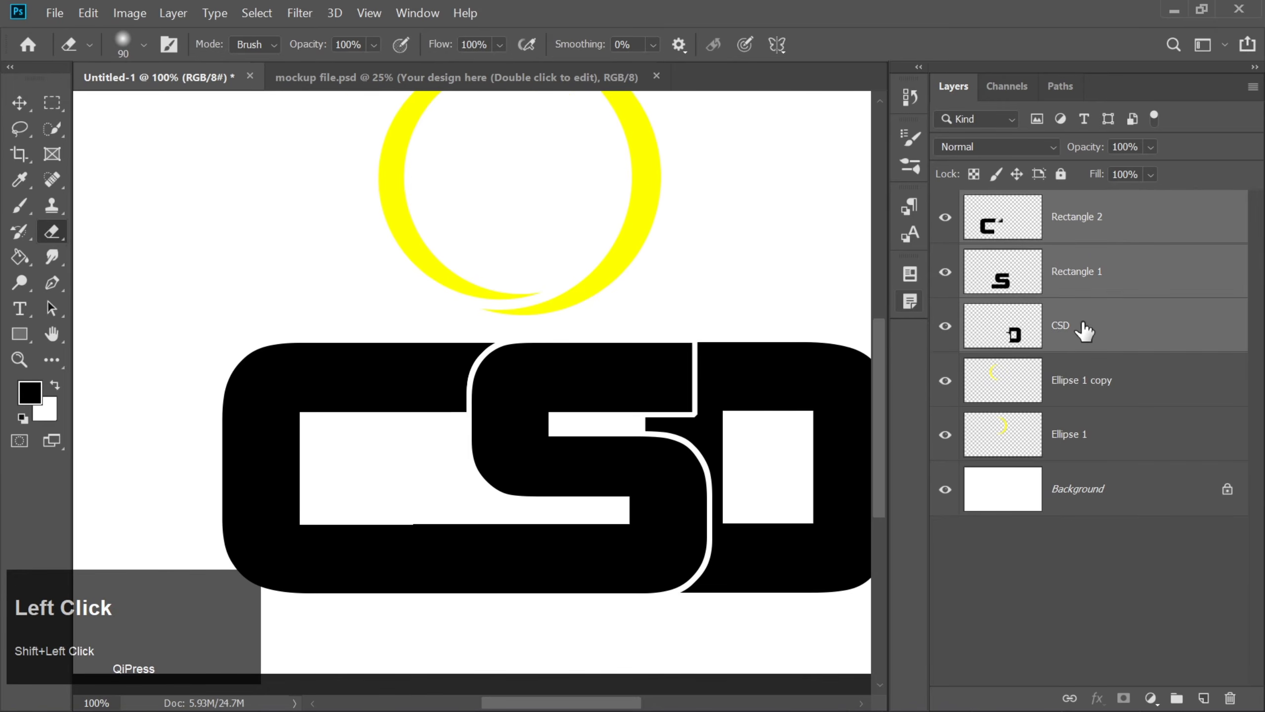
right_click(1084, 331)
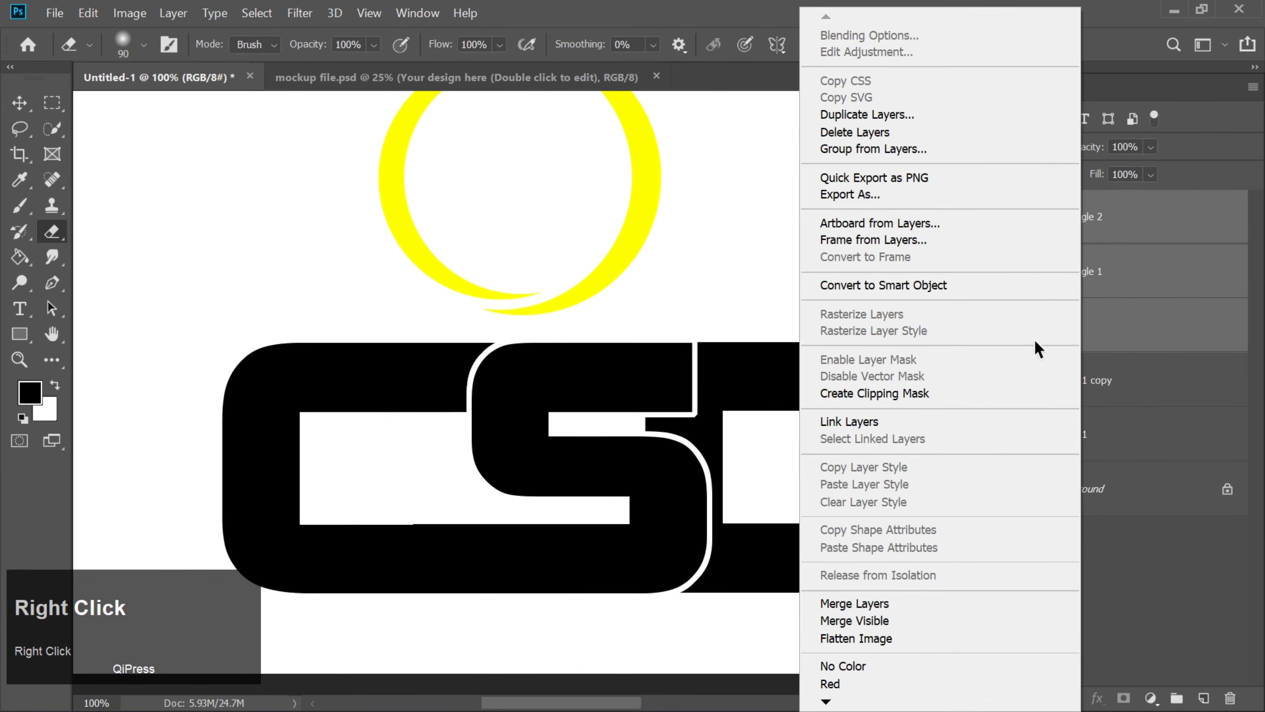
click(828, 601)
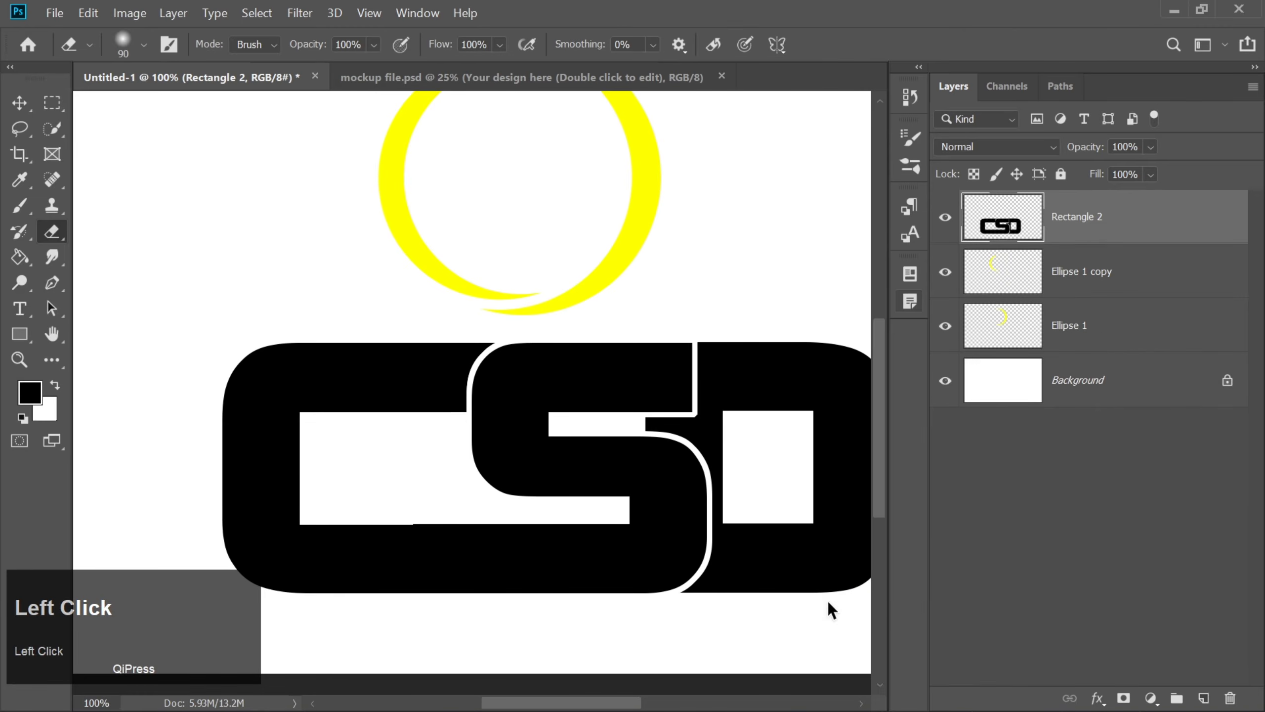
Step: Move the merged letters onto the yellow ring and scale them proportionally to about 48%, positioned over the ring's middle
key(ctrl+minus)
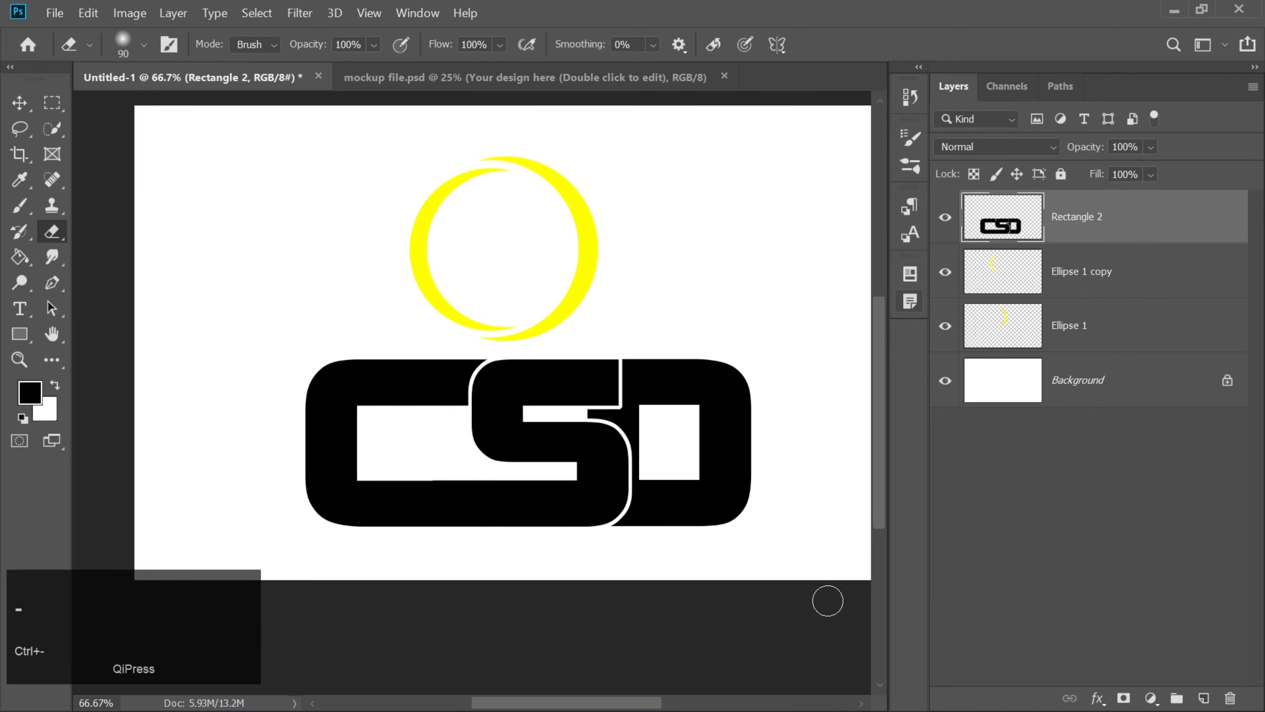
click(19, 102)
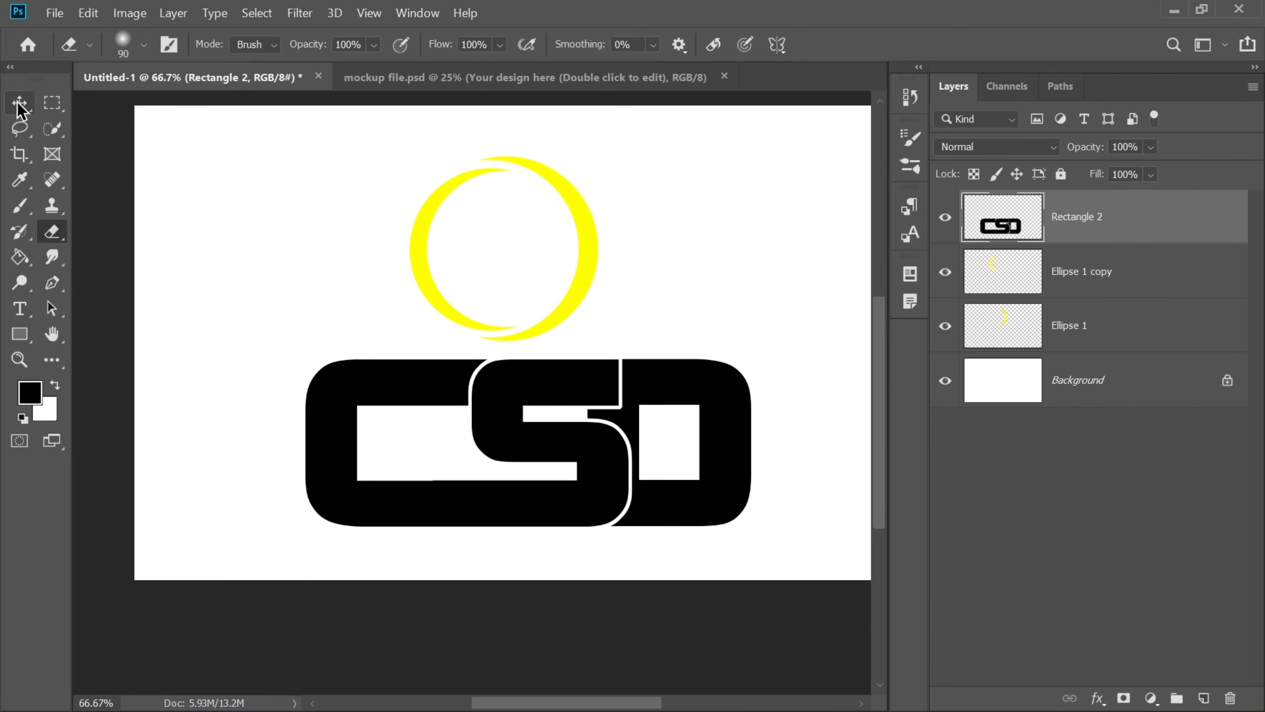
drag(598, 459, 583, 300)
key(ctrl+t)
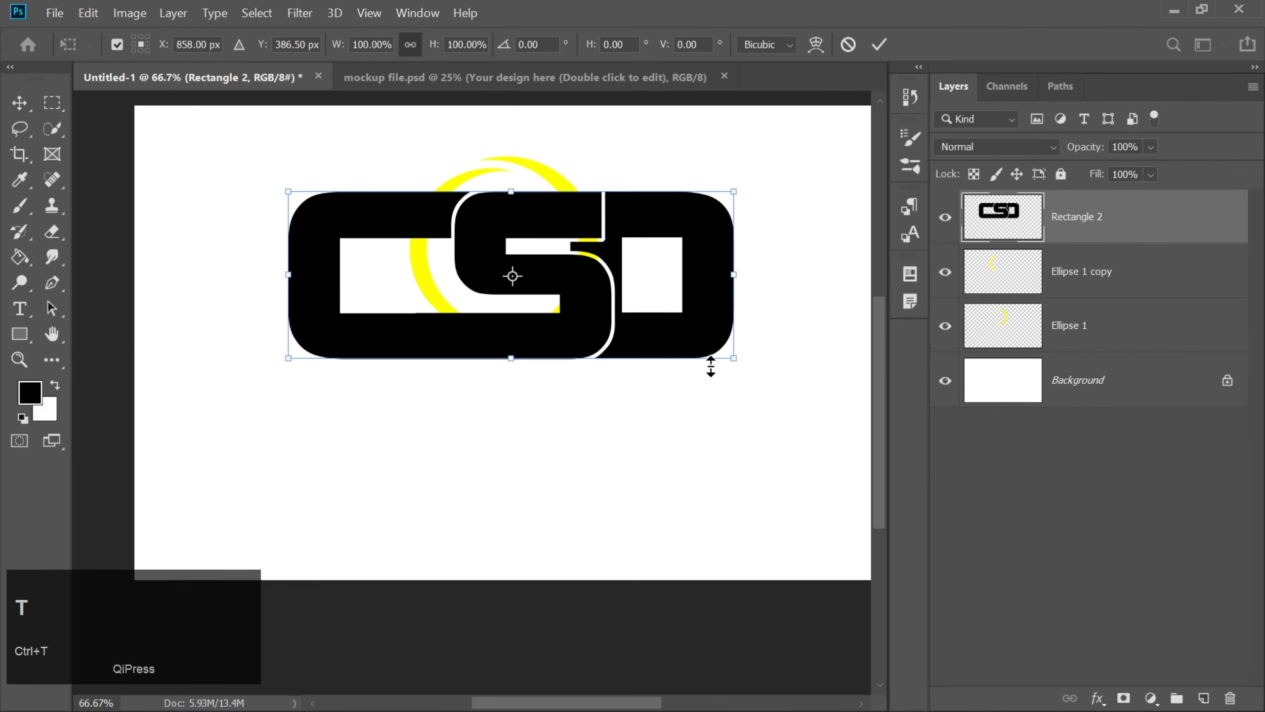
drag(735, 359, 578, 273)
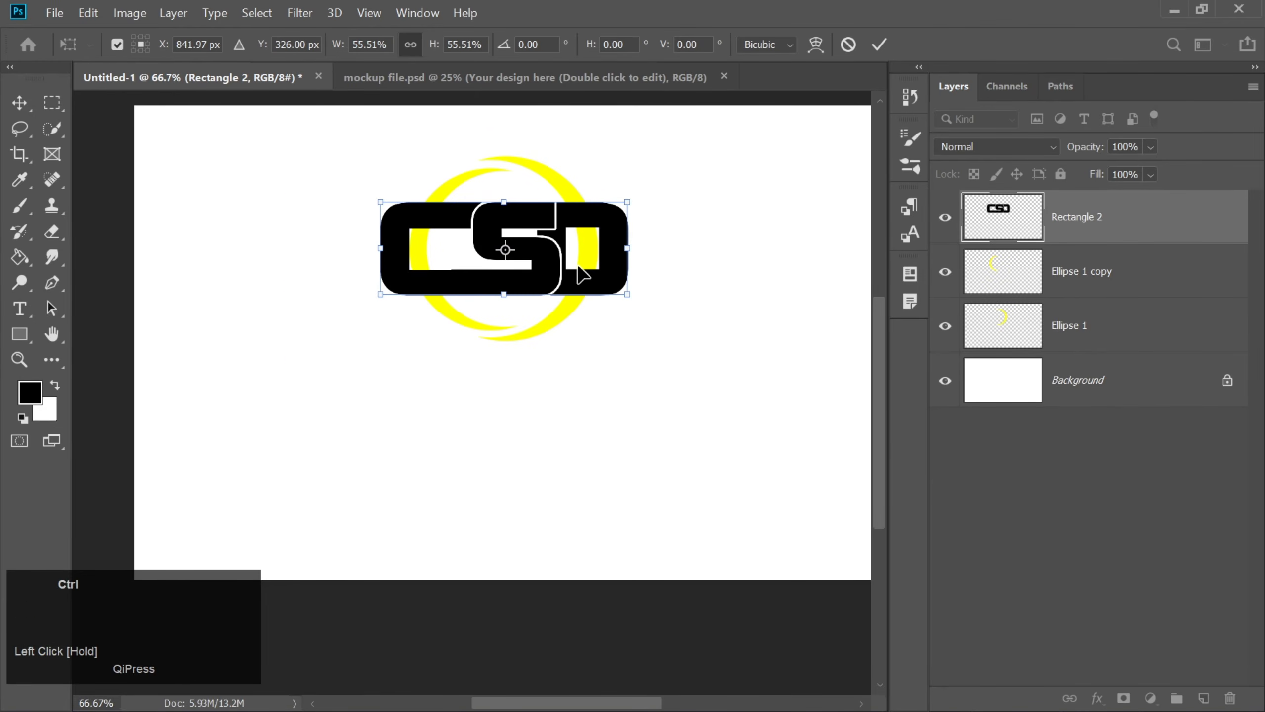
key(ctrl+equal)
drag(873, 459, 876, 404)
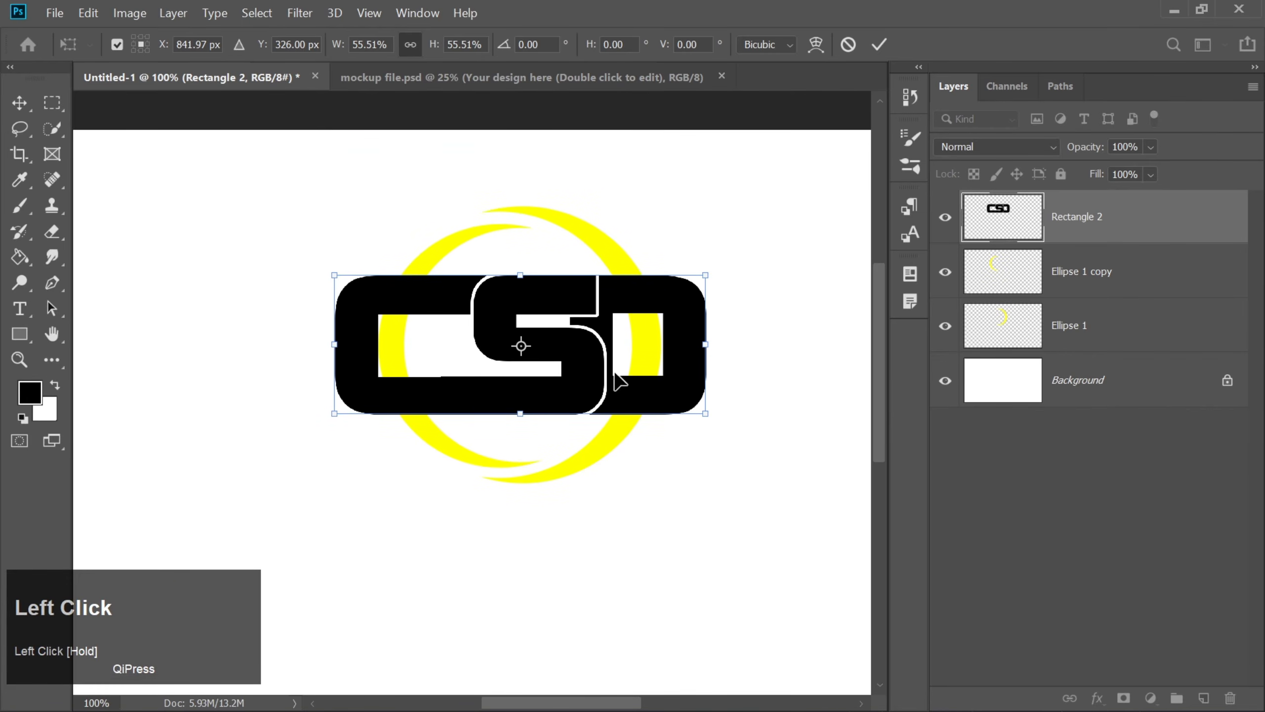
drag(576, 375, 596, 397)
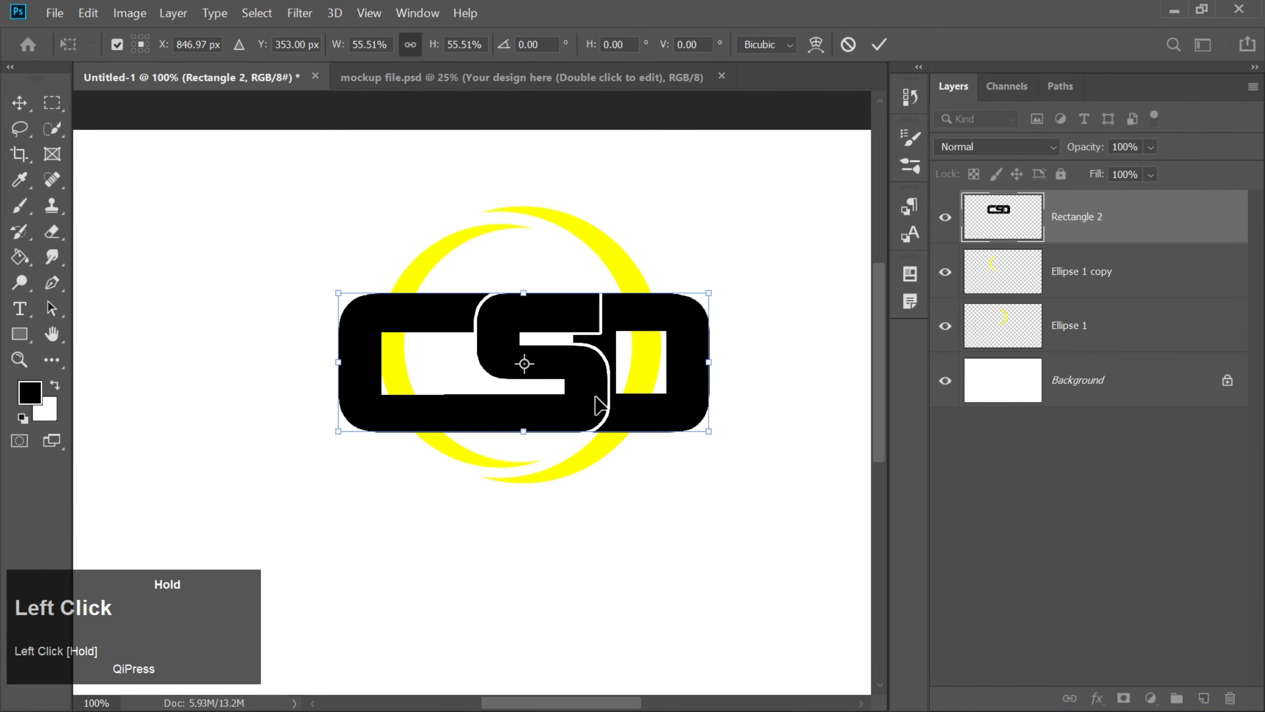
drag(717, 436, 666, 422)
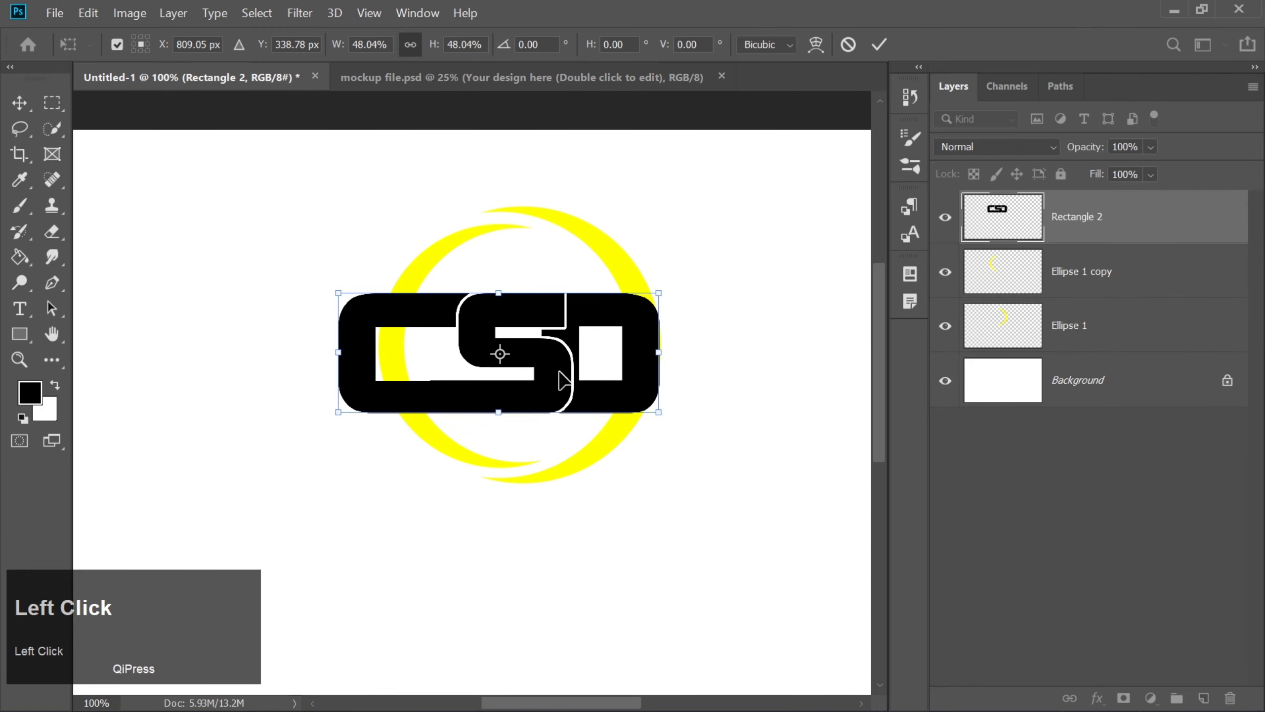
drag(559, 371, 579, 371)
key(Return)
Step: Nudge the letters slightly down and left to centre them on the yellow ring
key(Down)
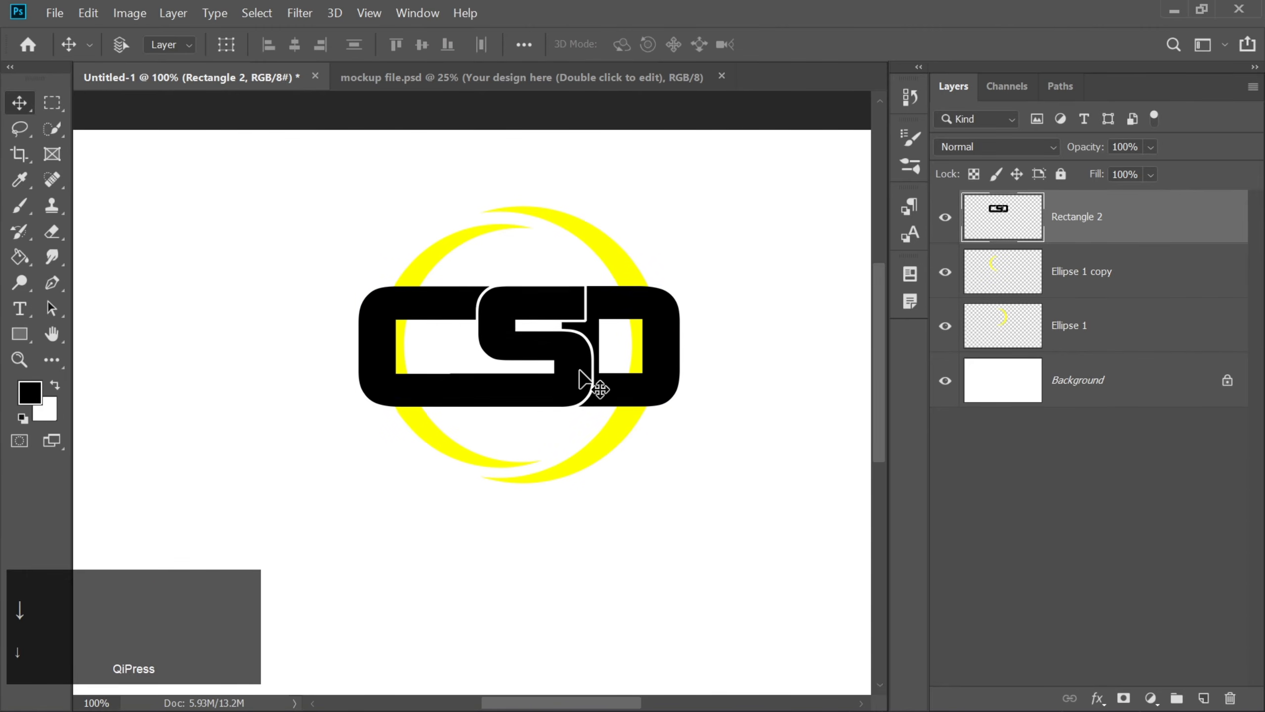
key(Down)
key(Down)
key(Down)
key(Down)
key(Down)
key(Down)
key(Left)
key(Left)
key(Left)
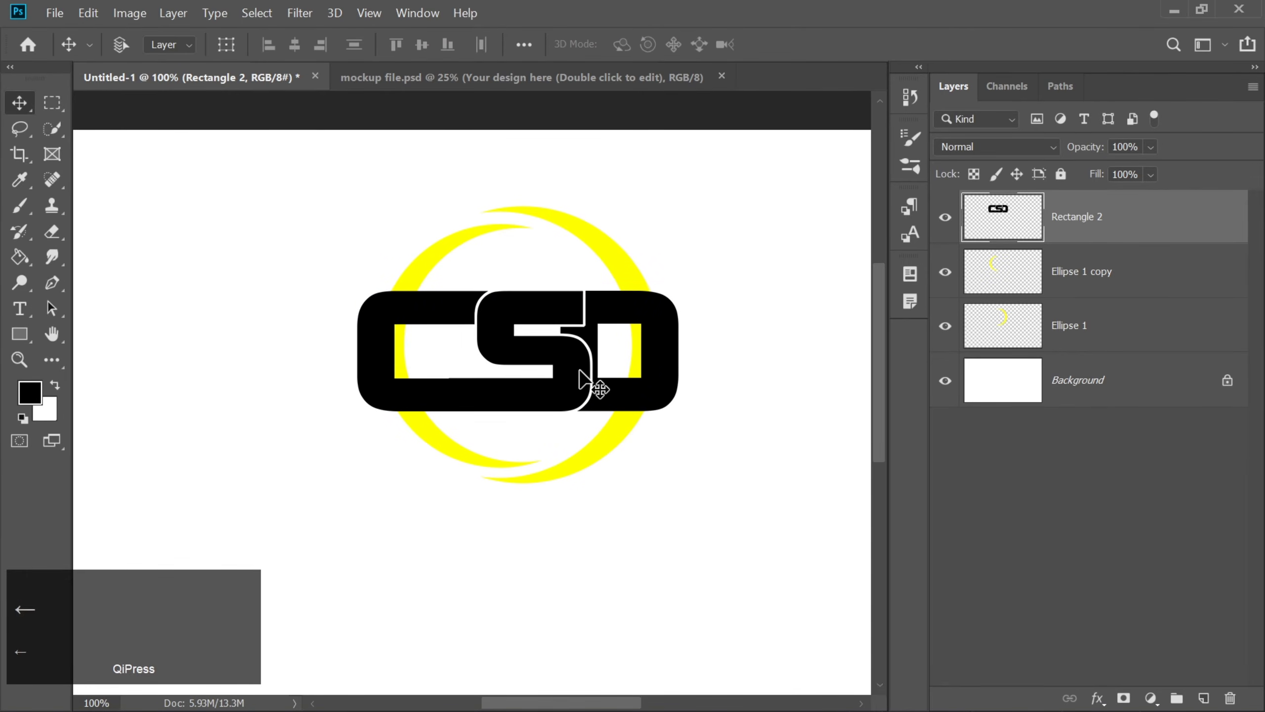
key(Left)
key(Up)
key(Up)
key(Up)
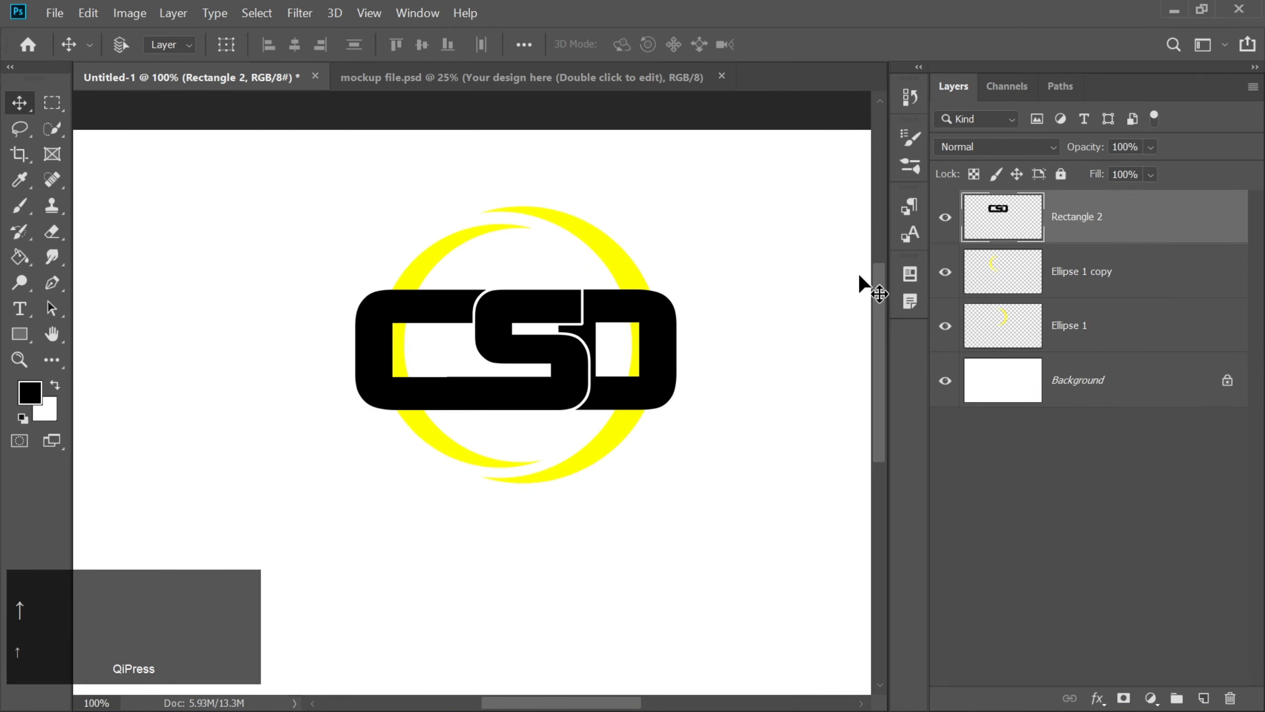
Step: Load the merged lettering's outline as a selection and expand it by 12 pixels
ctrl+click(1007, 234)
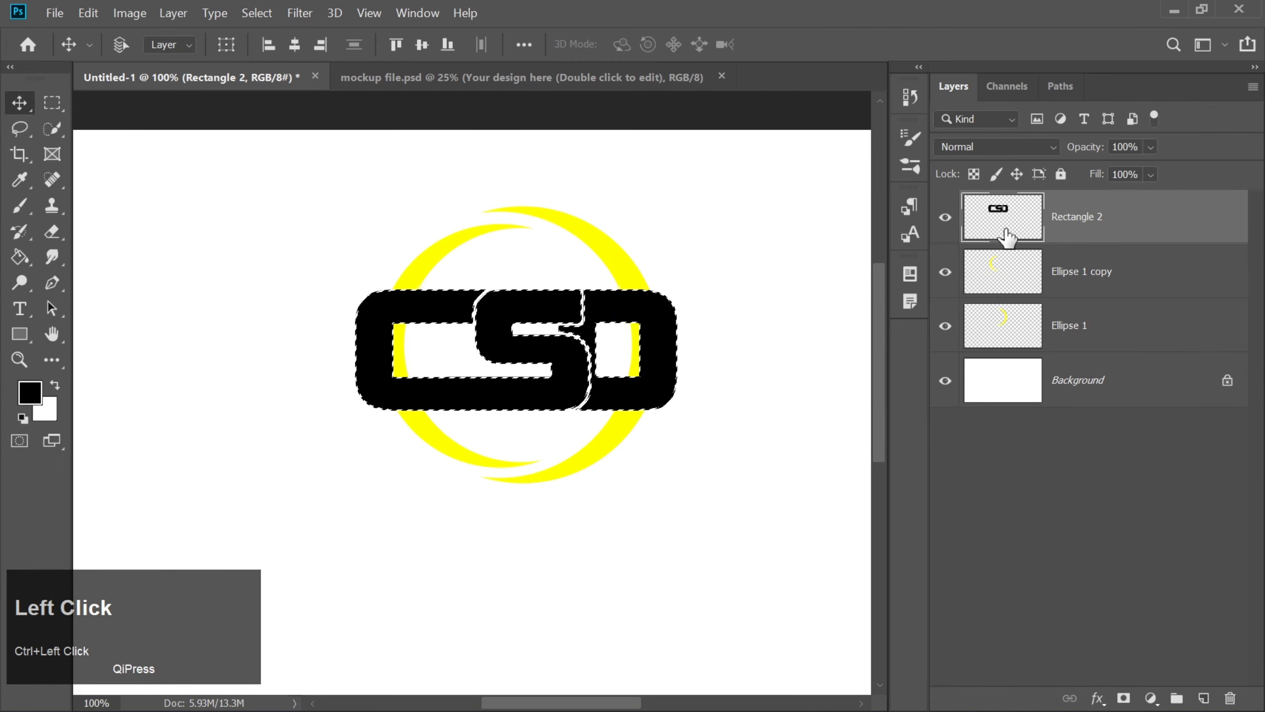
click(241, 13)
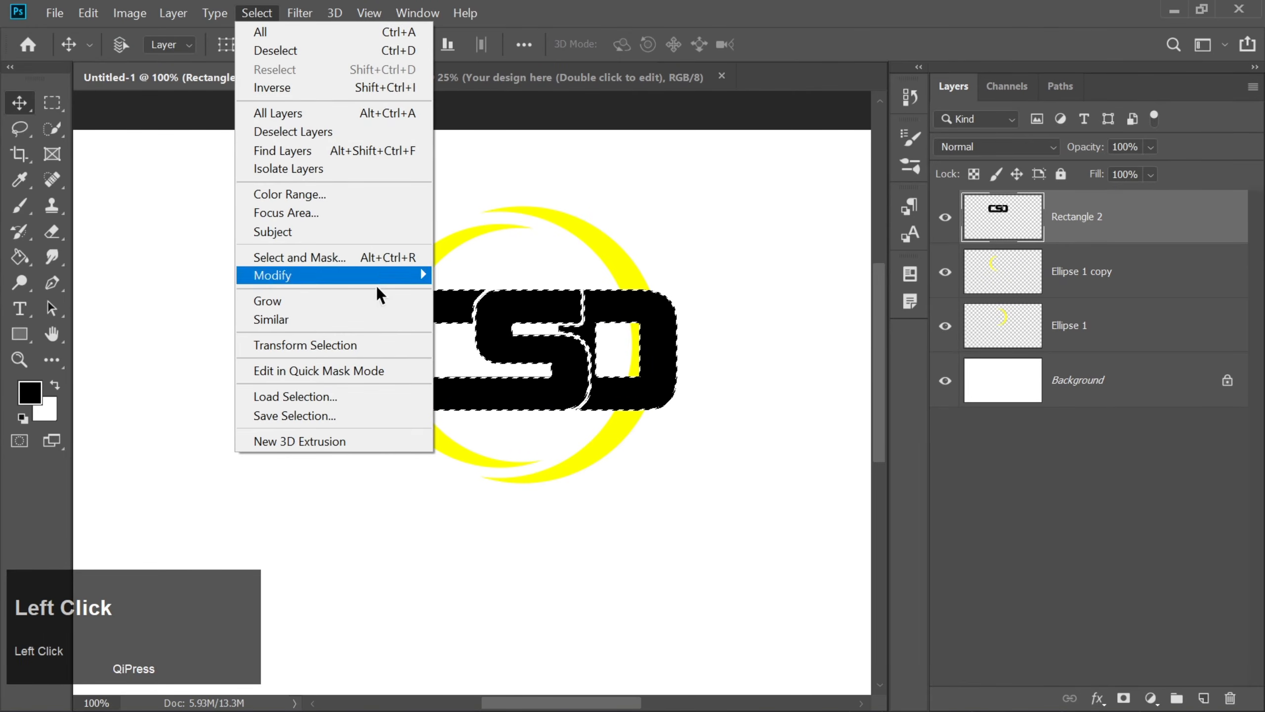
mouse_move(395, 276)
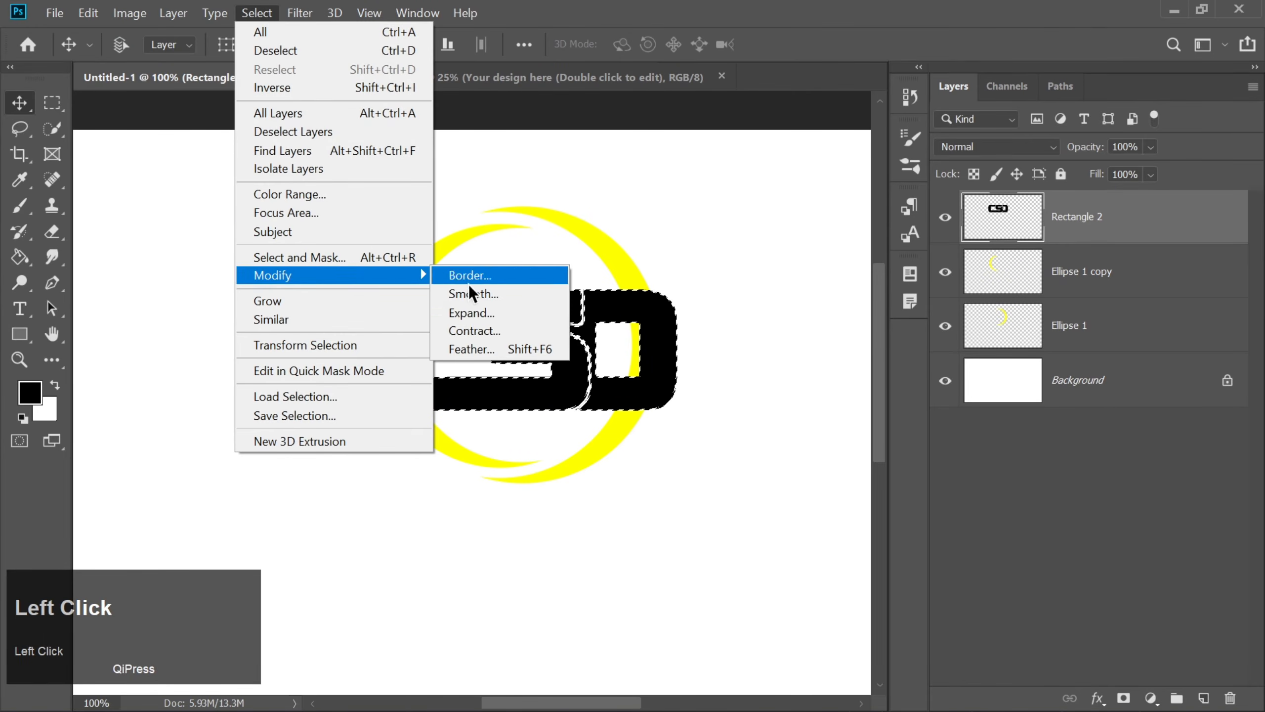
click(466, 315)
text(12)
key(Return)
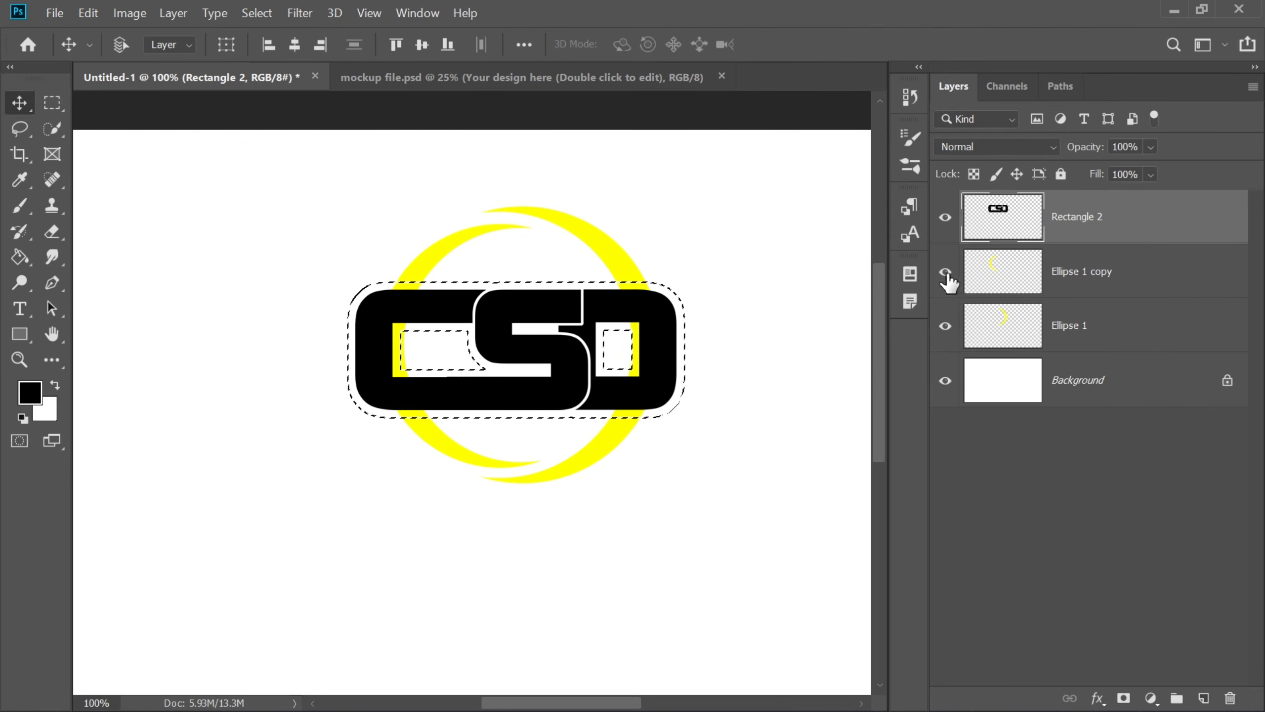
Step: Delete the selected area around the letters from both yellow crescent layers, and deselect
click(995, 272)
key(Delete)
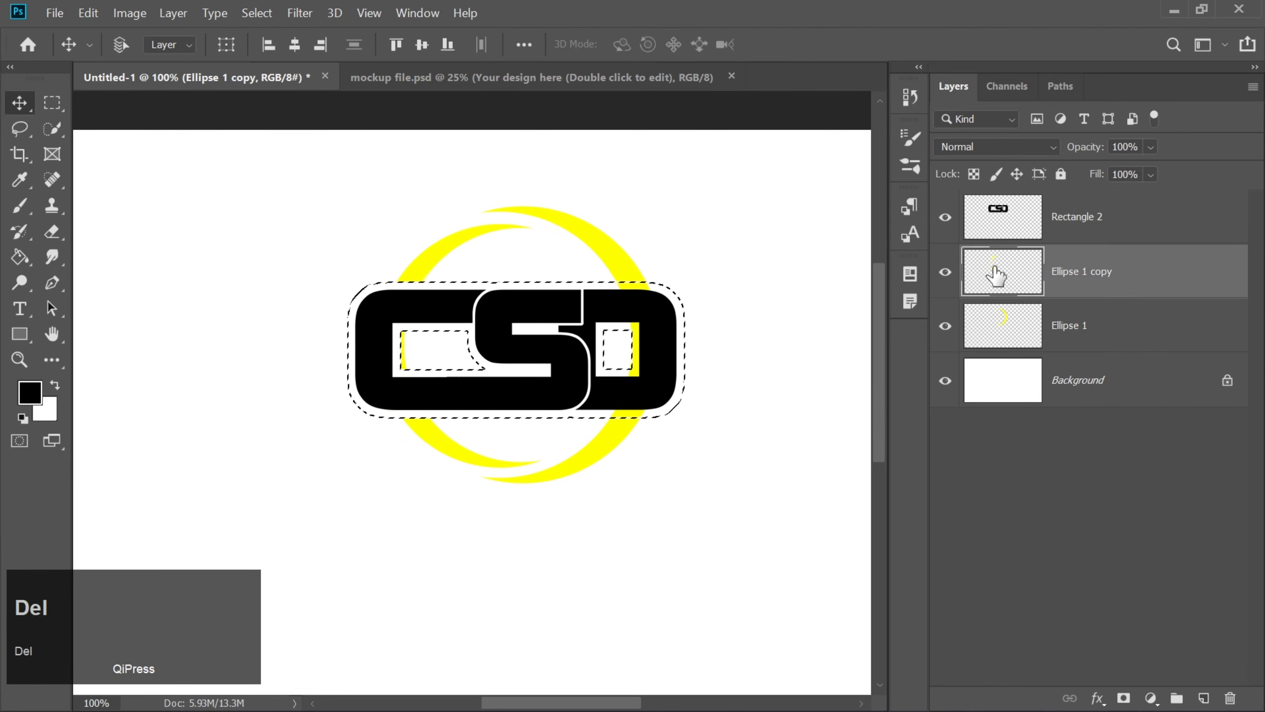
click(998, 339)
key(Delete)
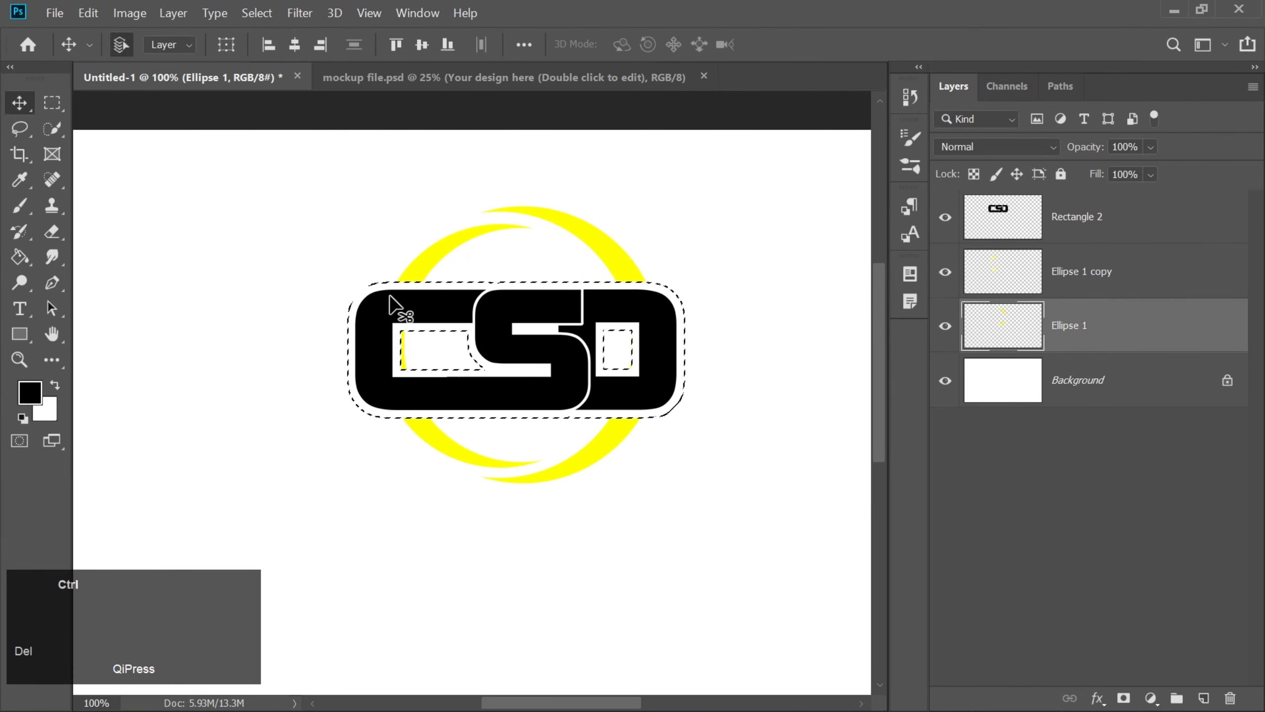
key(ctrl+d)
Step: Erase the leftover yellow sliver inside the letter C from the left crescent's layer
click(52, 232)
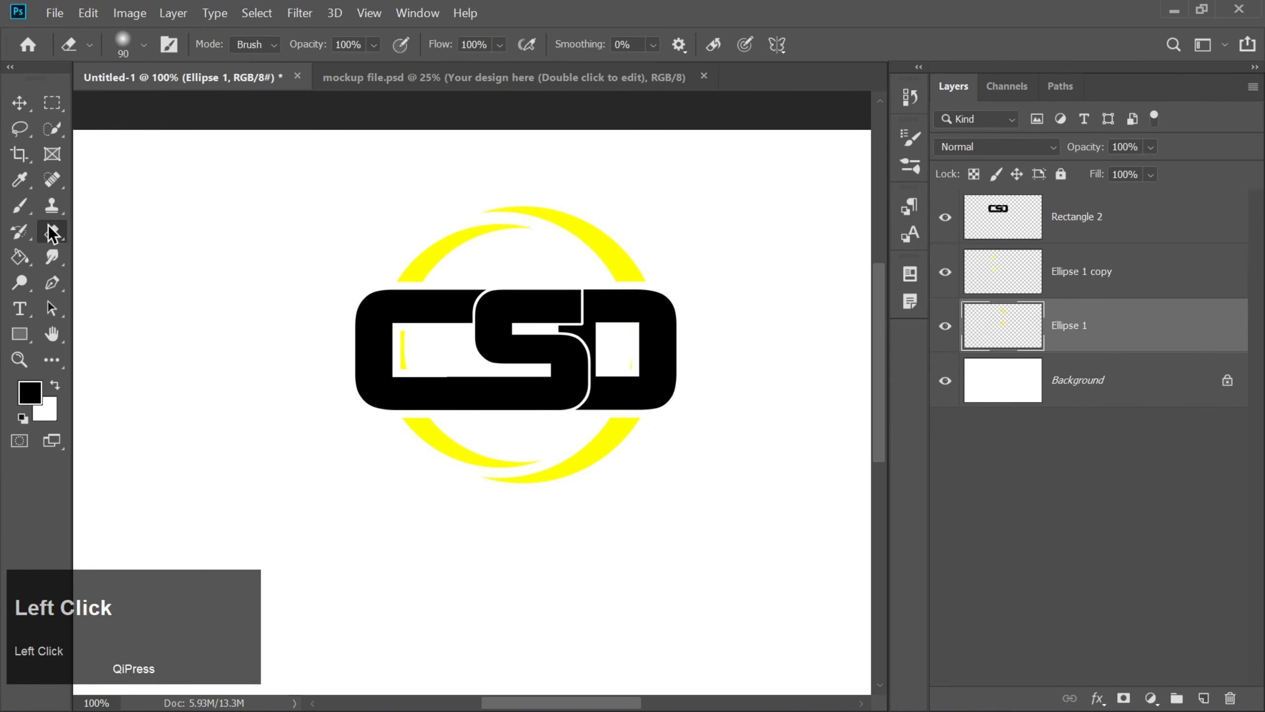
click(1007, 275)
drag(403, 344, 397, 364)
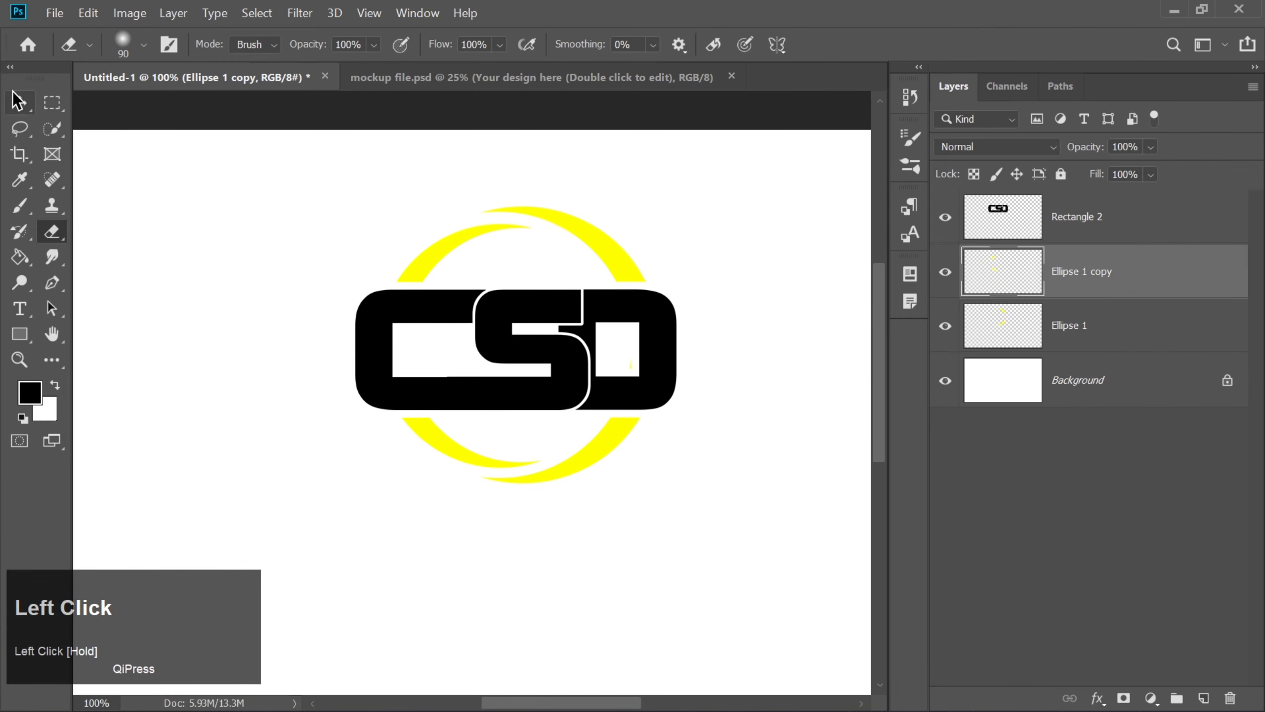
click(18, 103)
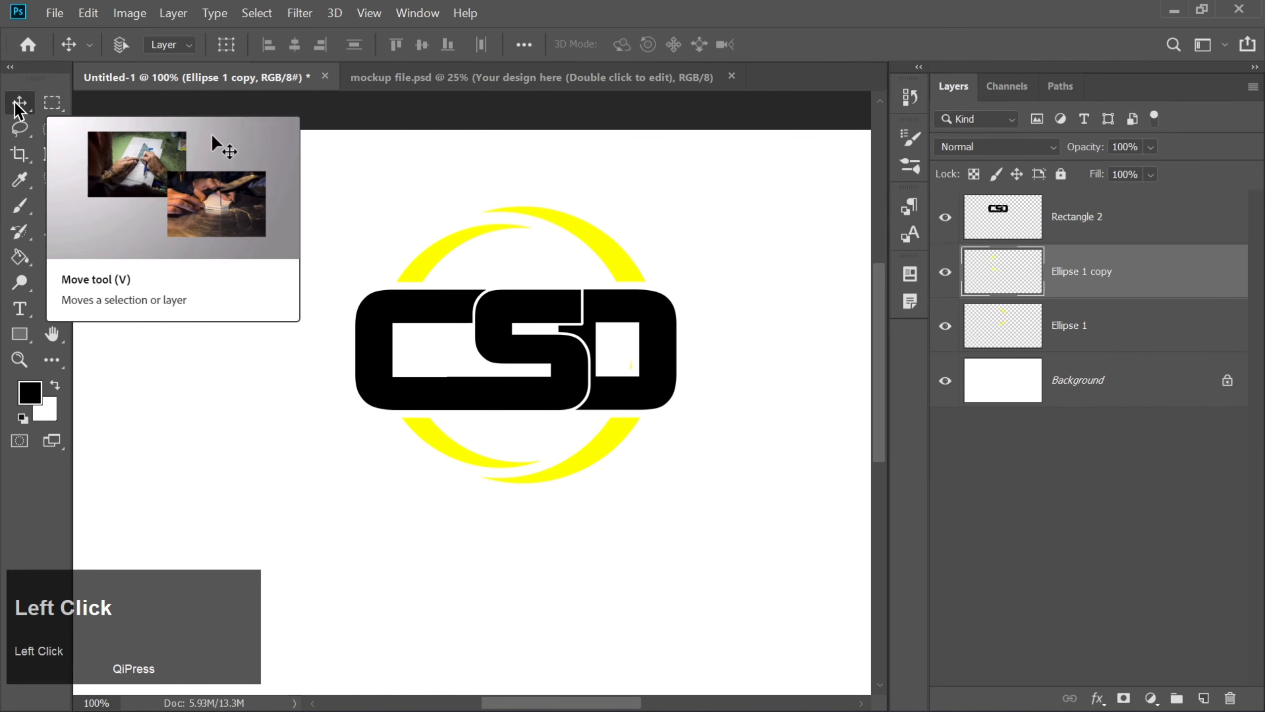
Step: Draw a black fleur-de-lis custom shape about 61 by 64 px in the empty area beyond the ring's upper right
right_click(19, 335)
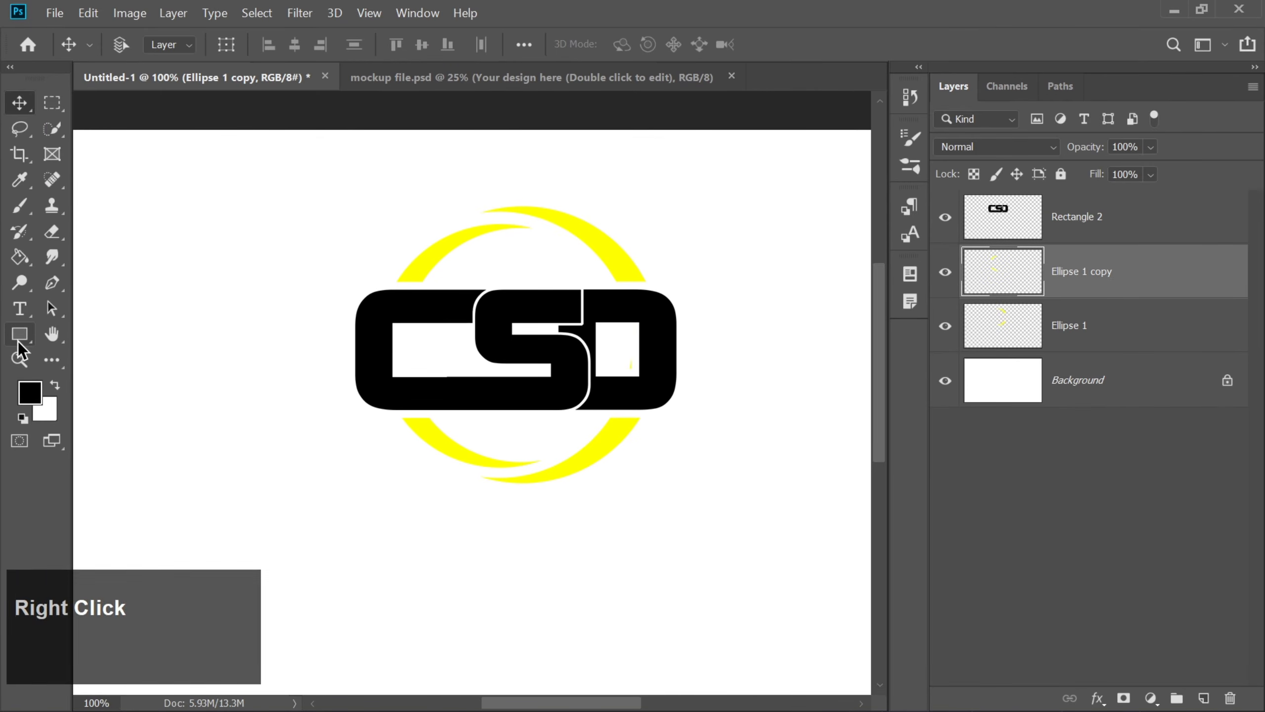
click(91, 426)
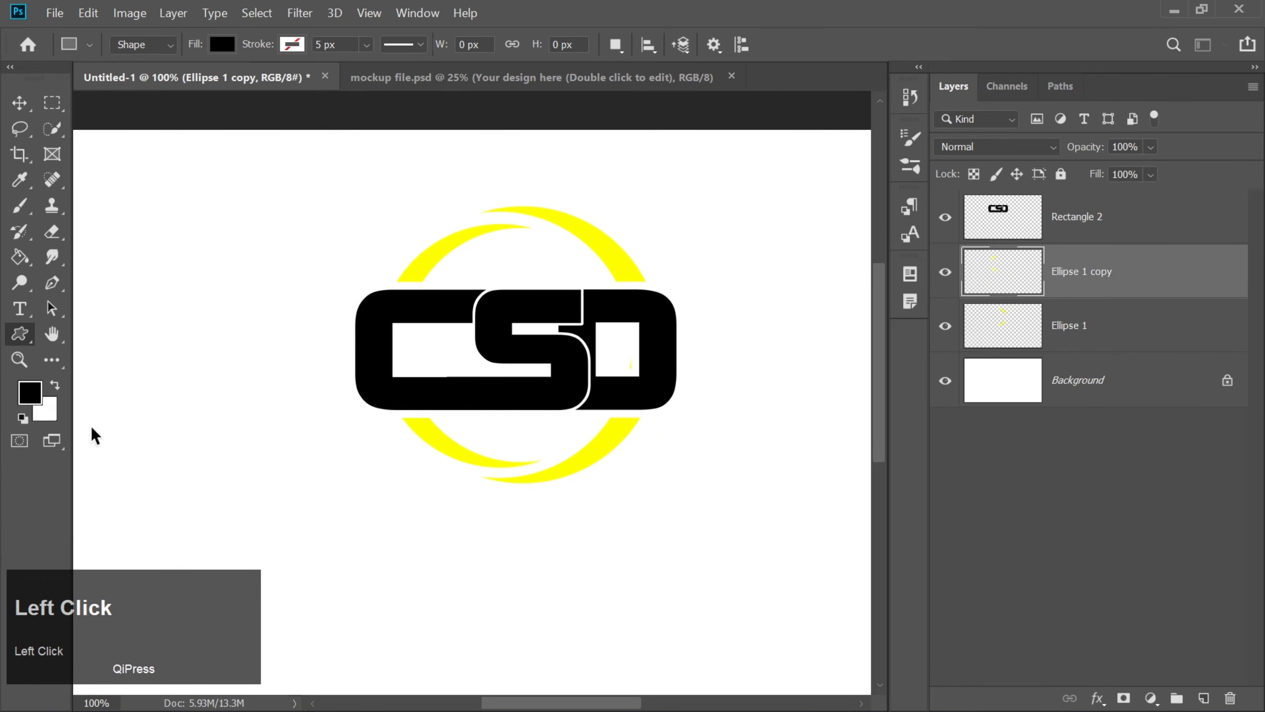
click(802, 44)
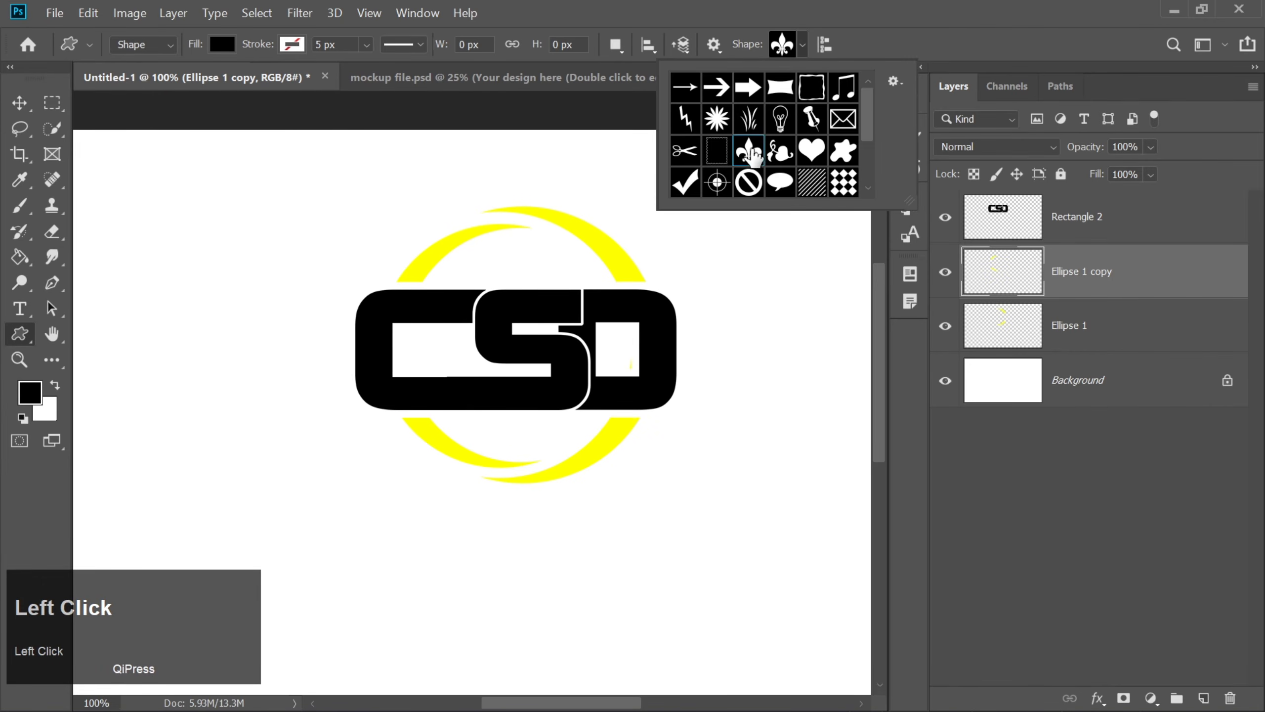
click(802, 50)
drag(653, 192, 691, 244)
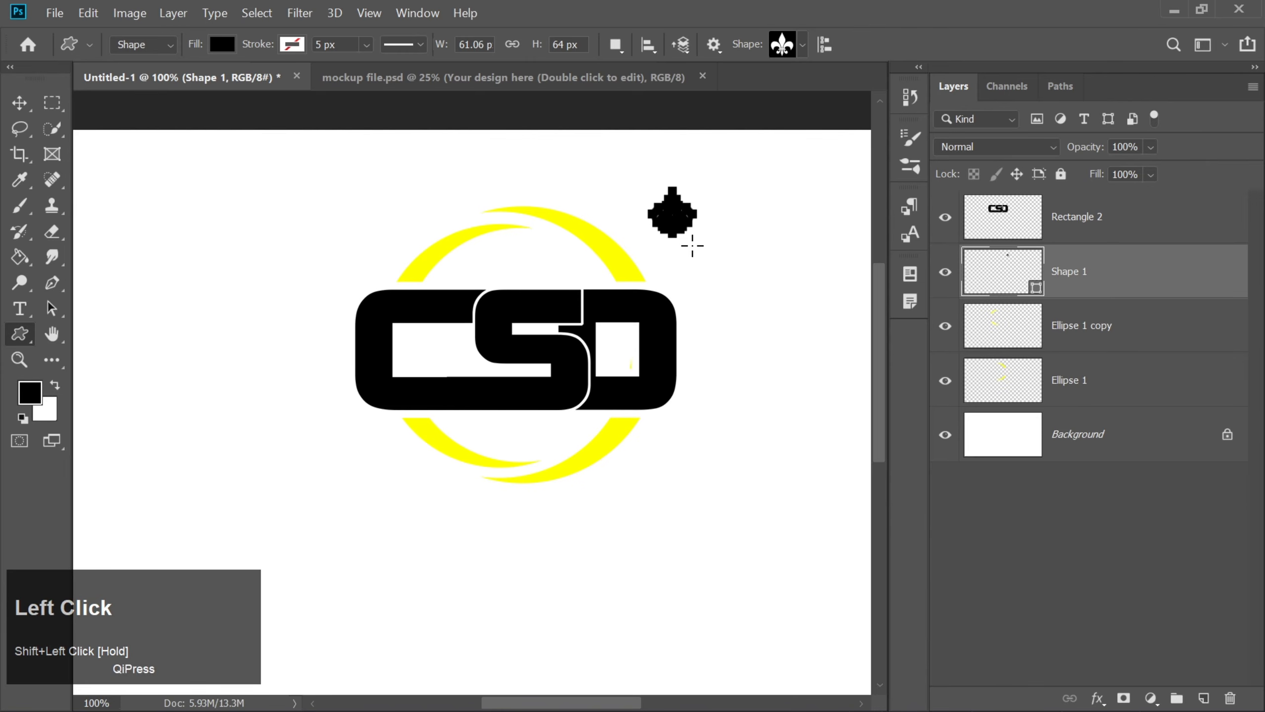
Step: Move the fleur-de-lis into the upper part of the ring, centred just above the letter S
click(19, 103)
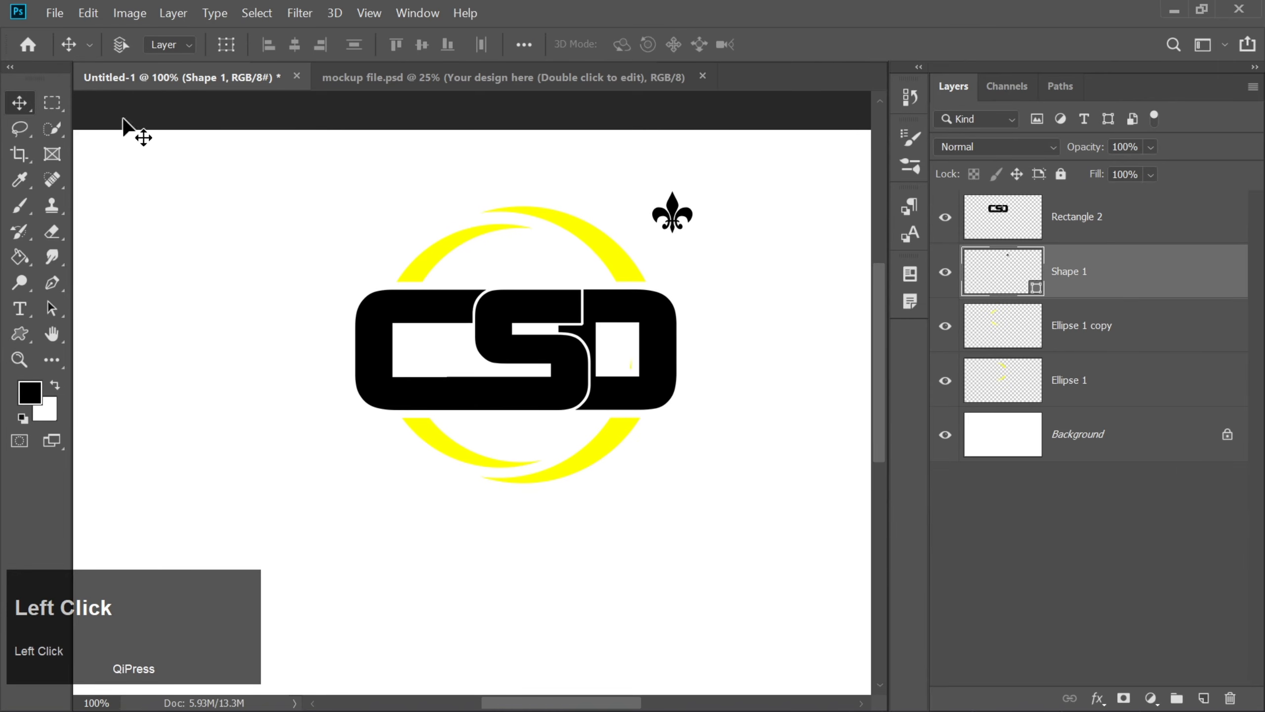
drag(673, 219, 523, 262)
key(Left)
key(Left)
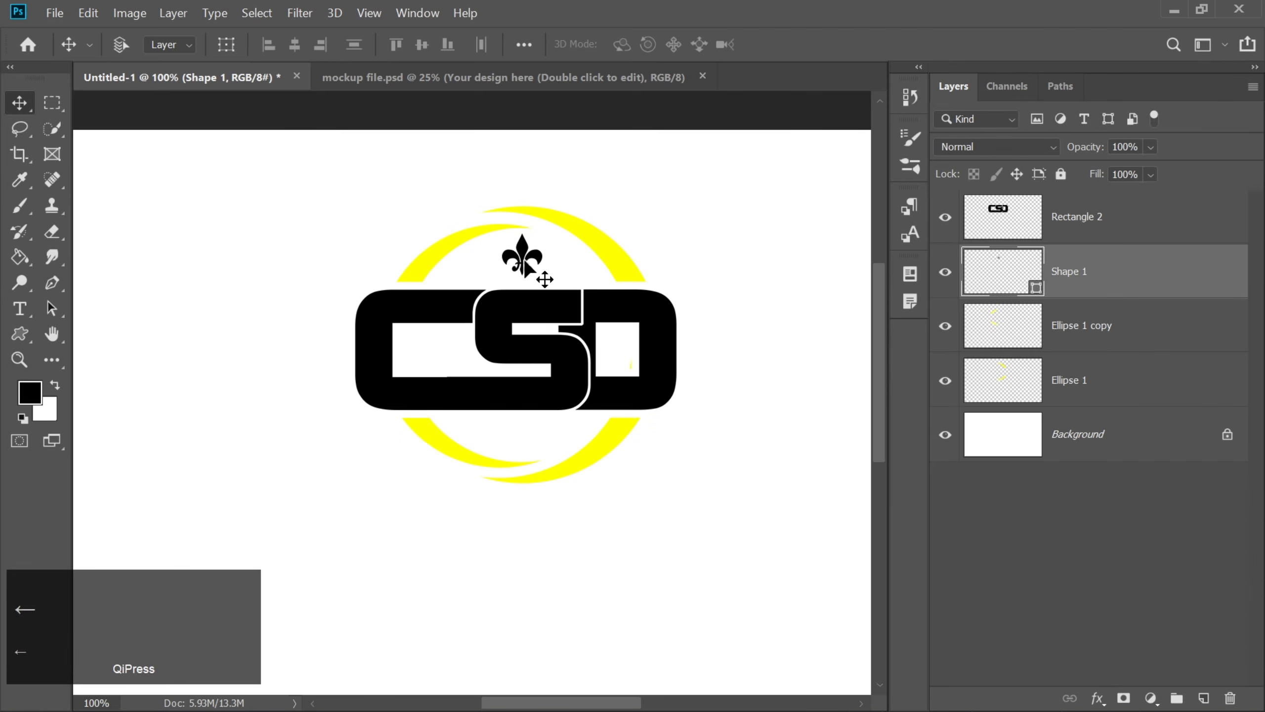
key(Down)
key(Down)
key(Down)
key(Down)
key(Down)
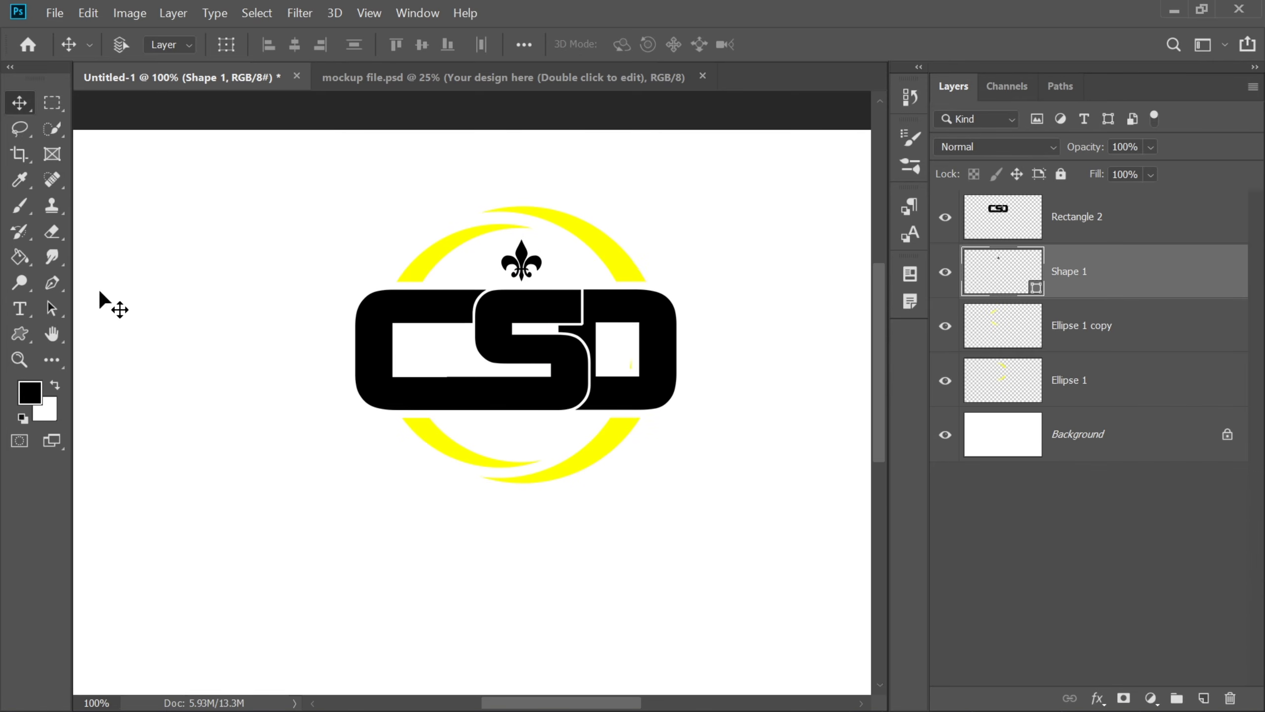
Step: Add the text "Accesories" in 100 pt Brock Bold on a new layer above the merged lettering
click(1093, 226)
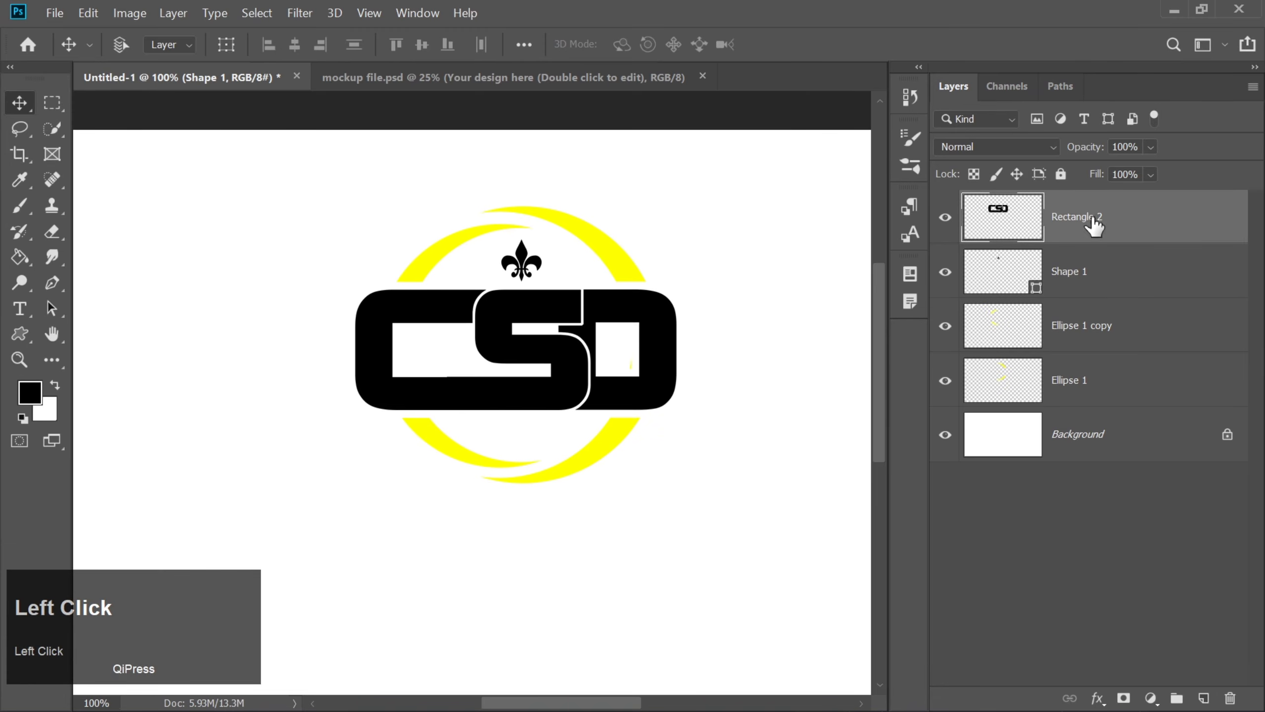
click(22, 309)
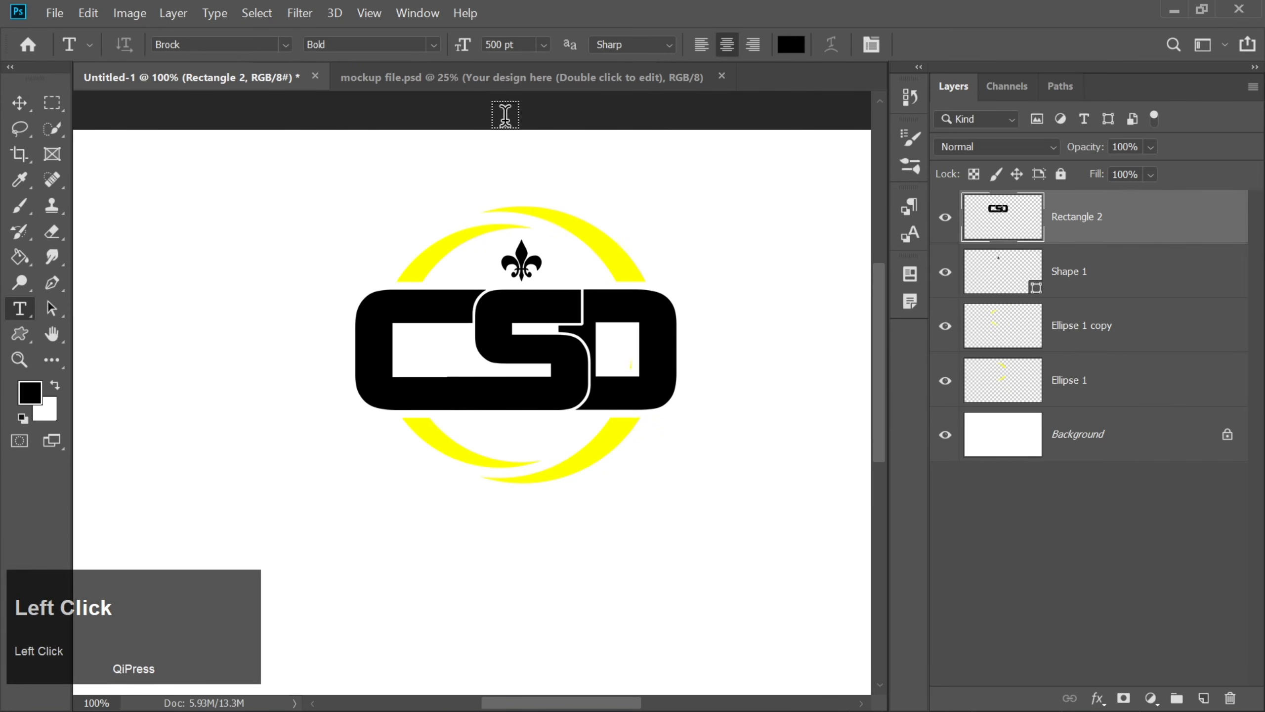
click(517, 44)
text(100)
key(Return)
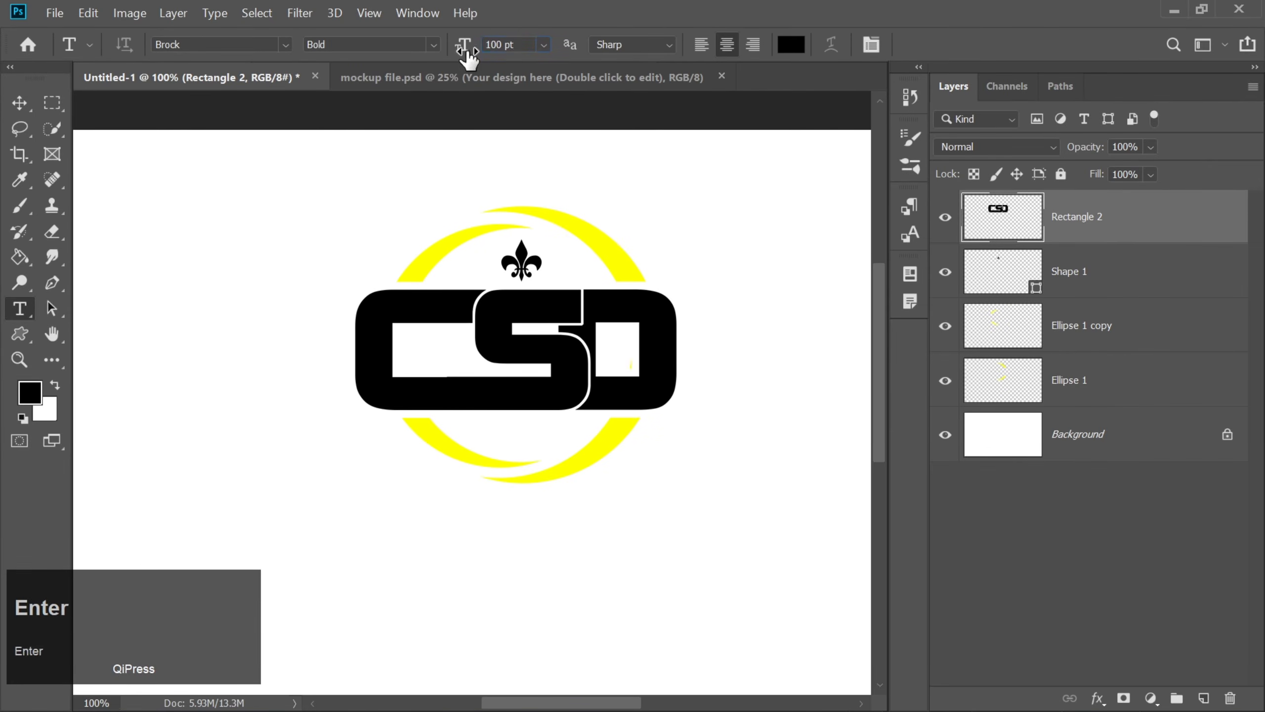
click(340, 503)
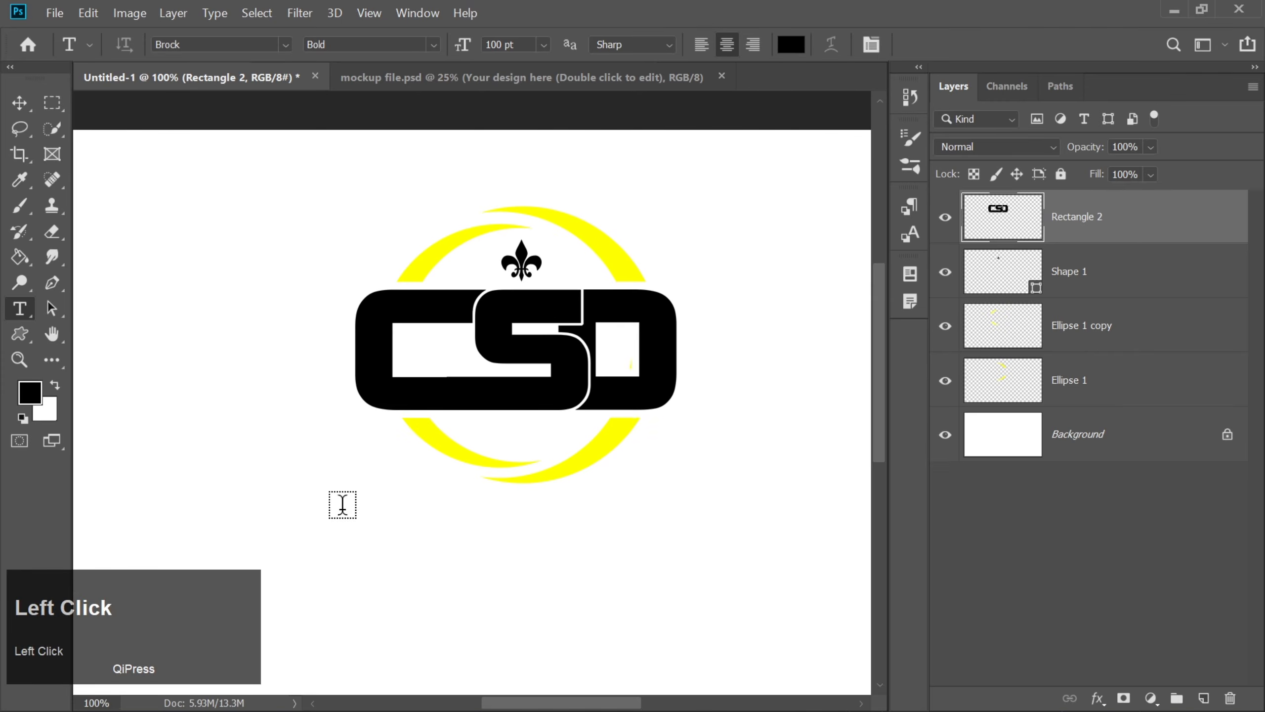
text(Acce)
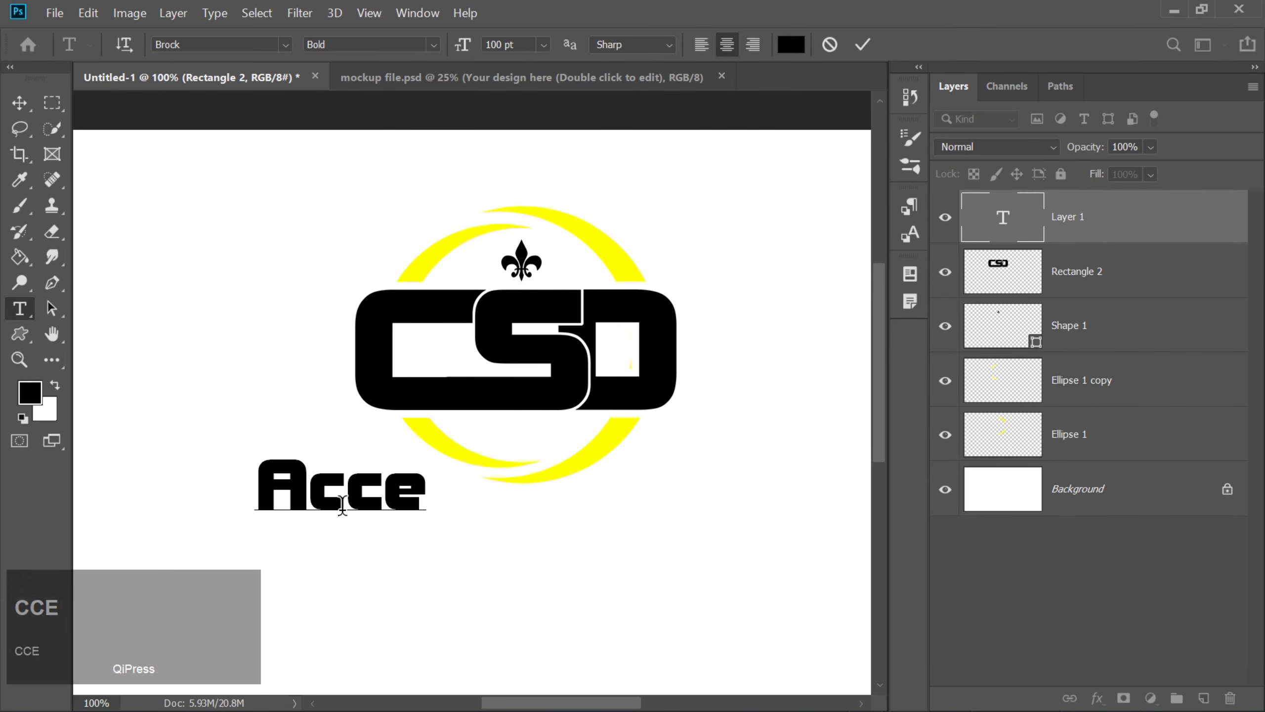
text(sories)
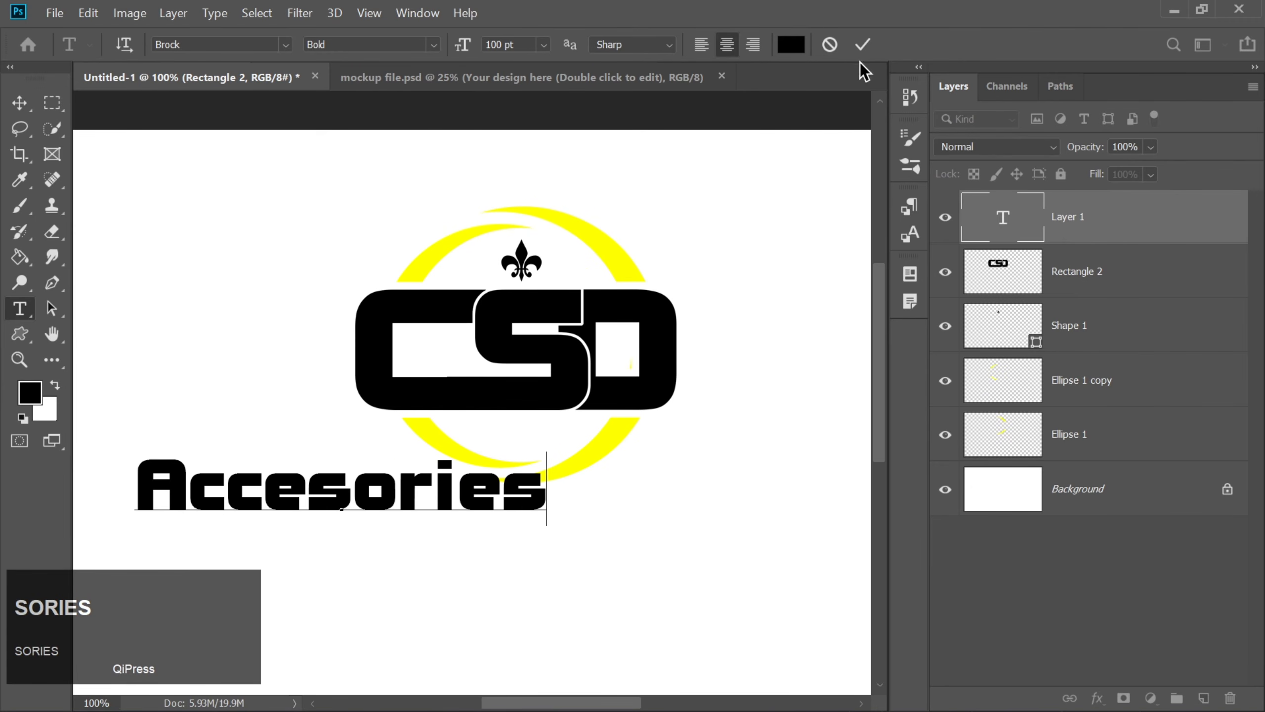
click(863, 44)
Step: Scale the "Accesories" text to about 31% and centre it inside the ring just below the letters
key(ctrl+t)
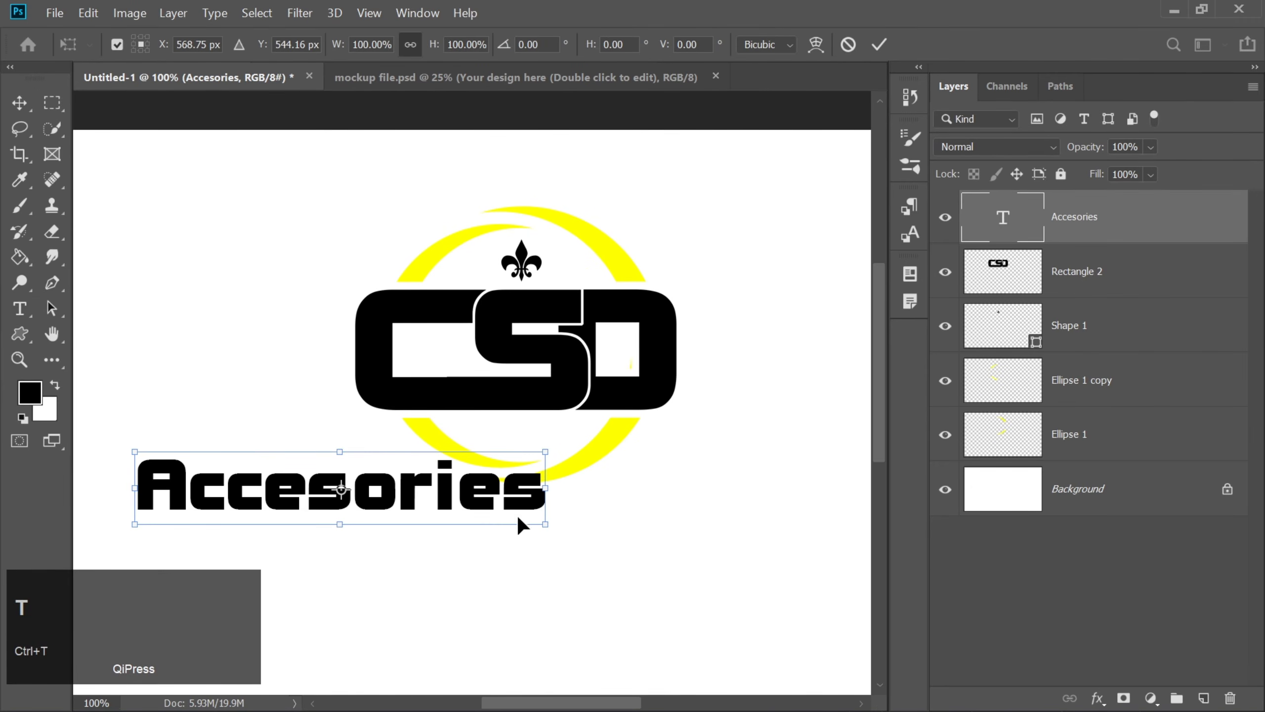
drag(543, 523, 581, 431)
key(Down)
key(Down)
key(Down)
key(Down)
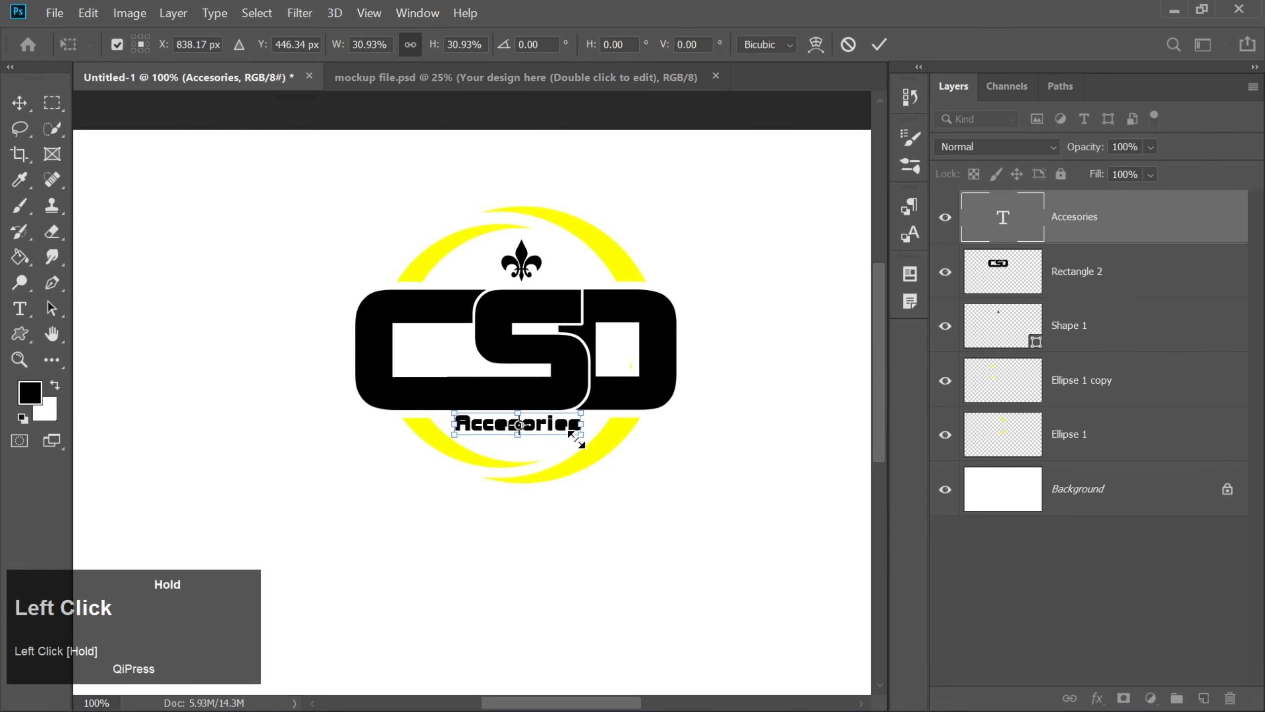
key(Return)
key(Right)
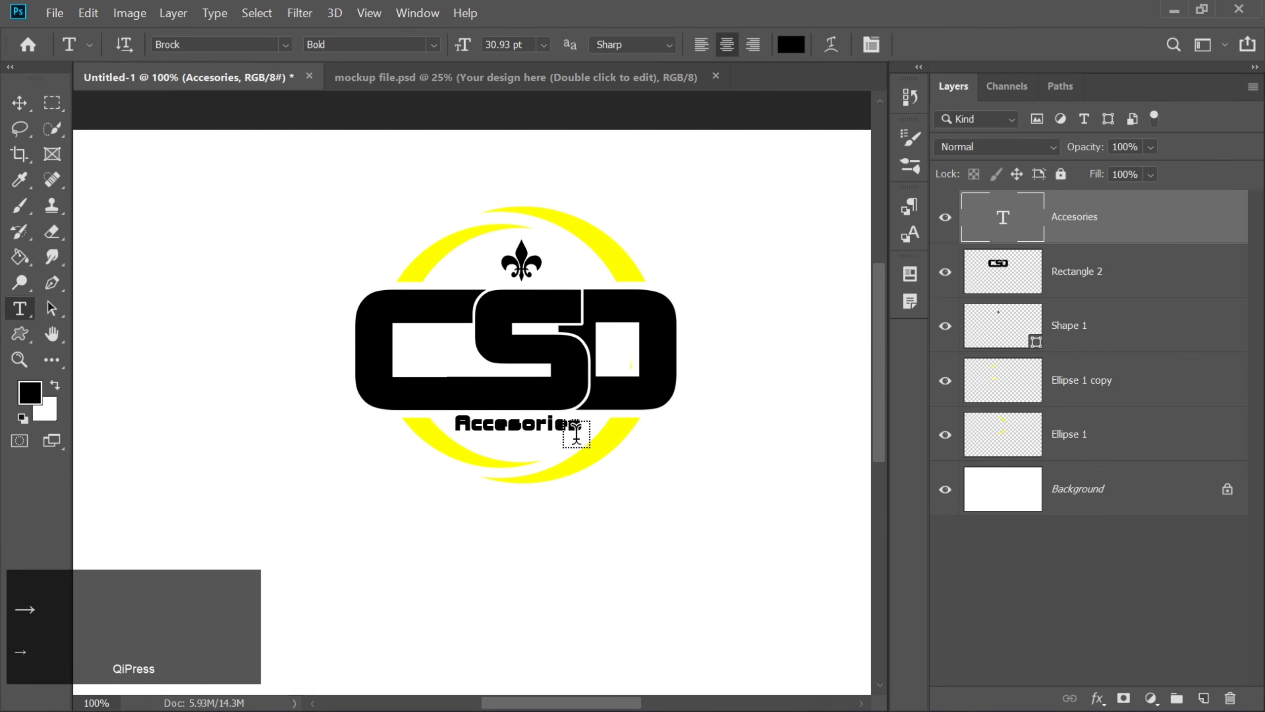
click(20, 103)
key(Right)
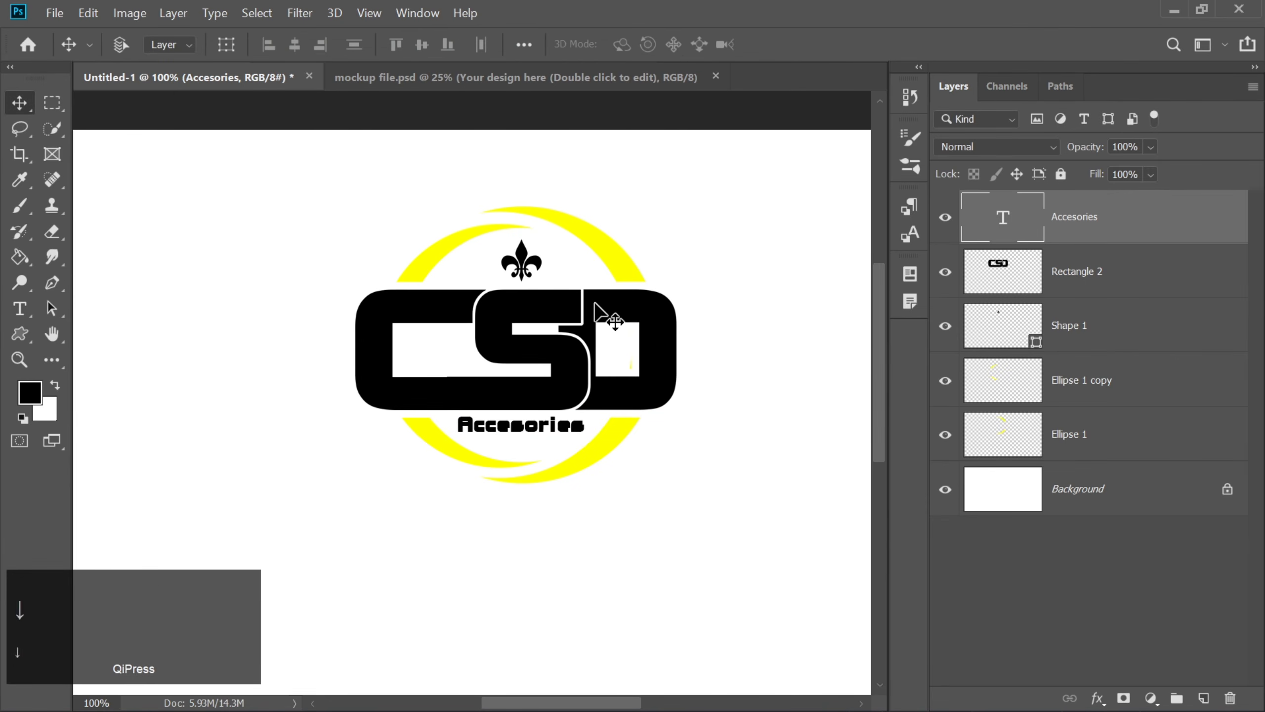
key(Right)
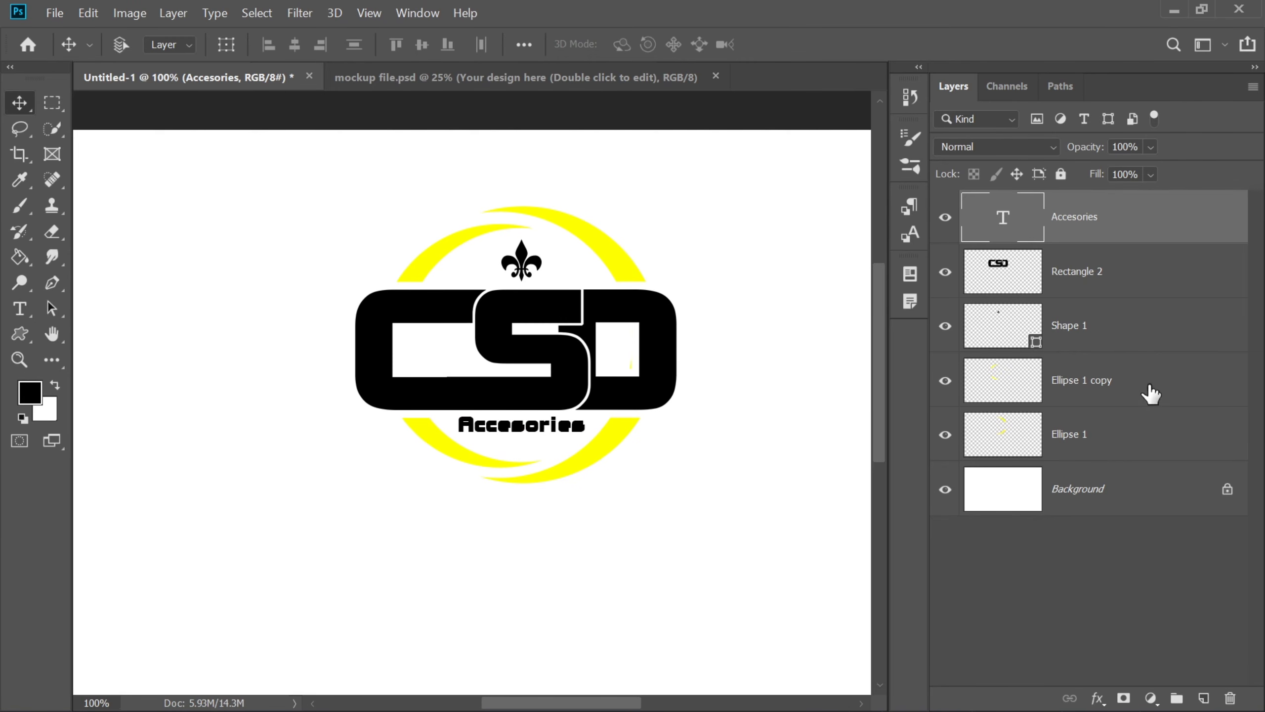
Step: Hide the white background, stamp all visible layers into one new layer, and copy that merged logo
click(943, 491)
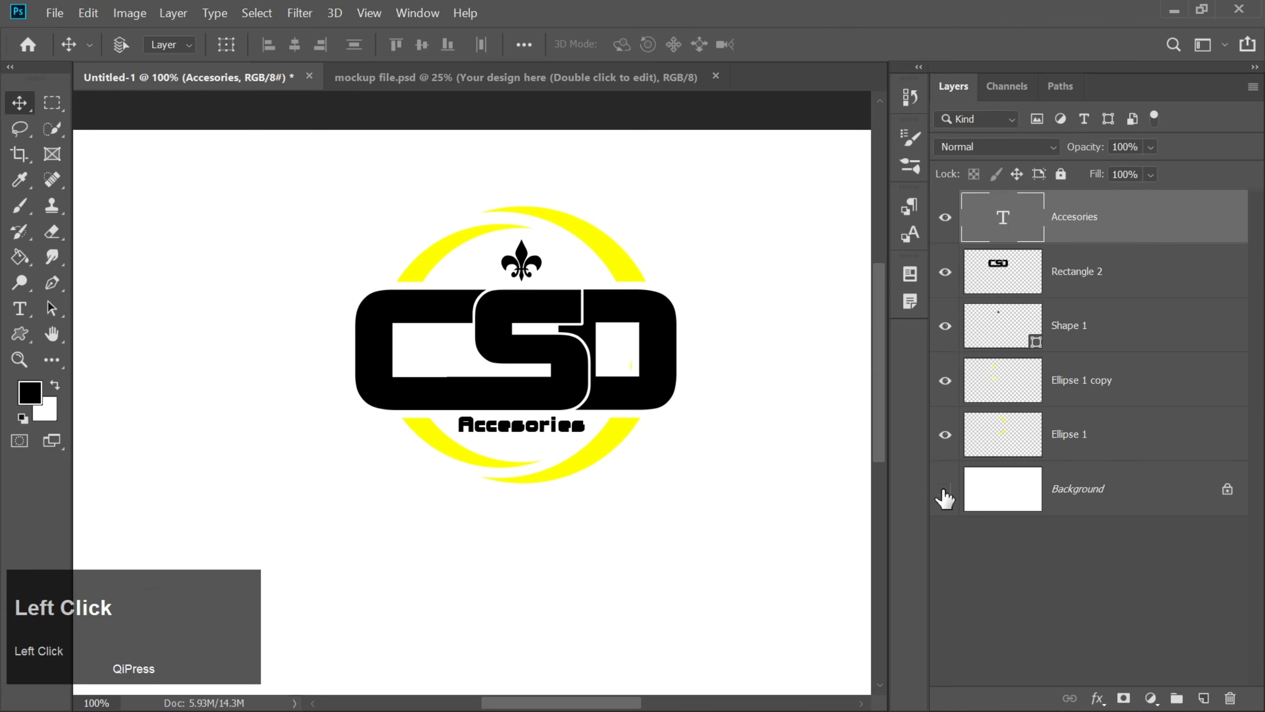
key(ctrl+shift+alt+e)
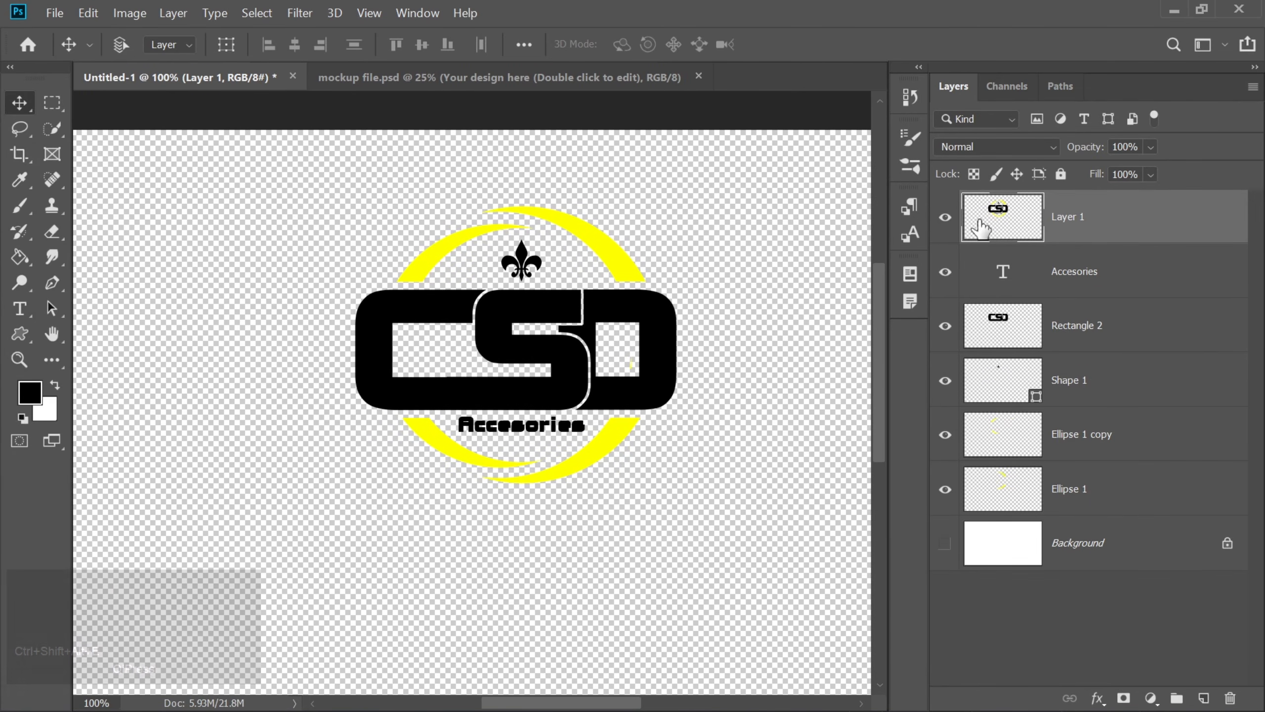
click(945, 218)
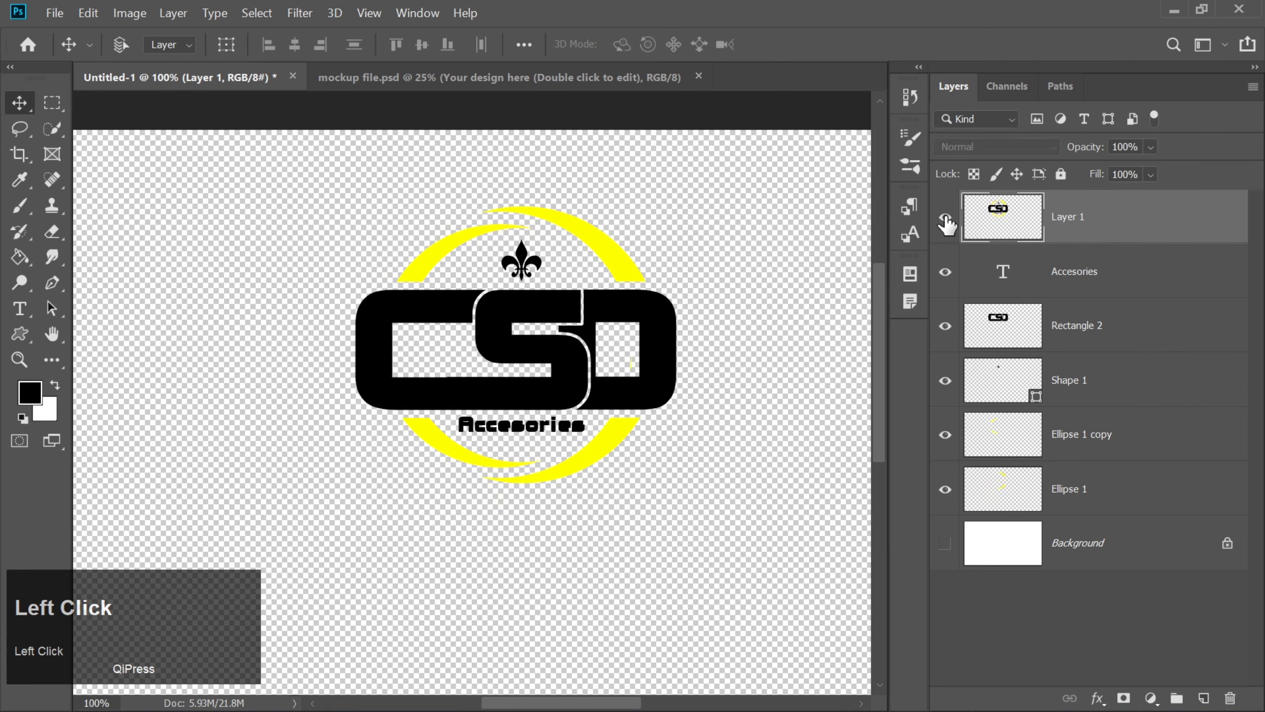
click(945, 218)
key(ctrl+c)
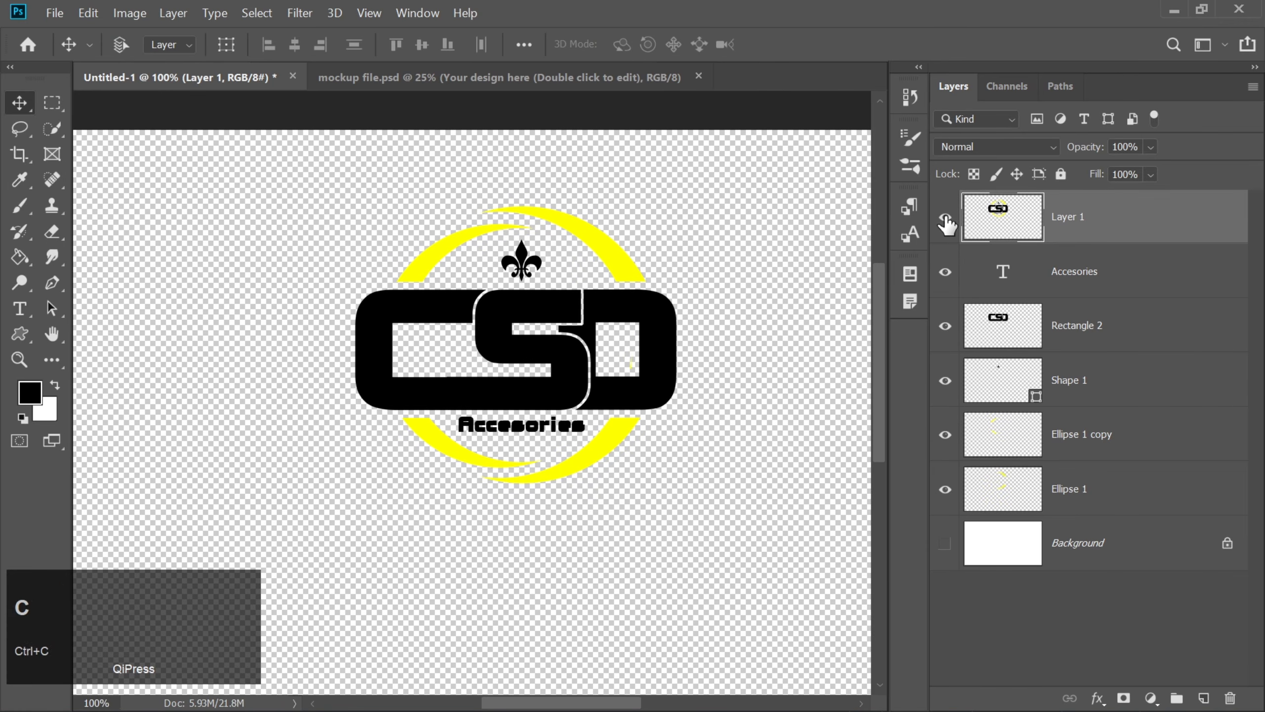
Step: In mockup file.psd, hide the Additional Information Text group and open the "Your design here" smart object for editing
click(468, 80)
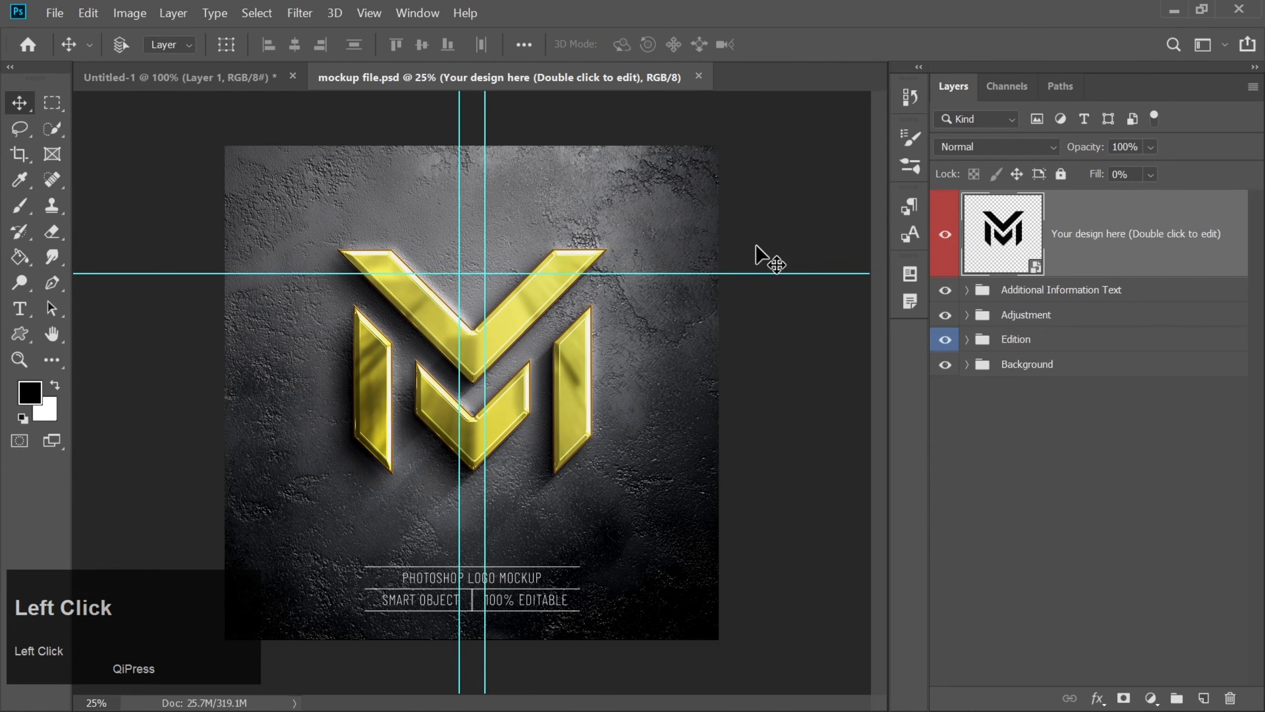
click(945, 290)
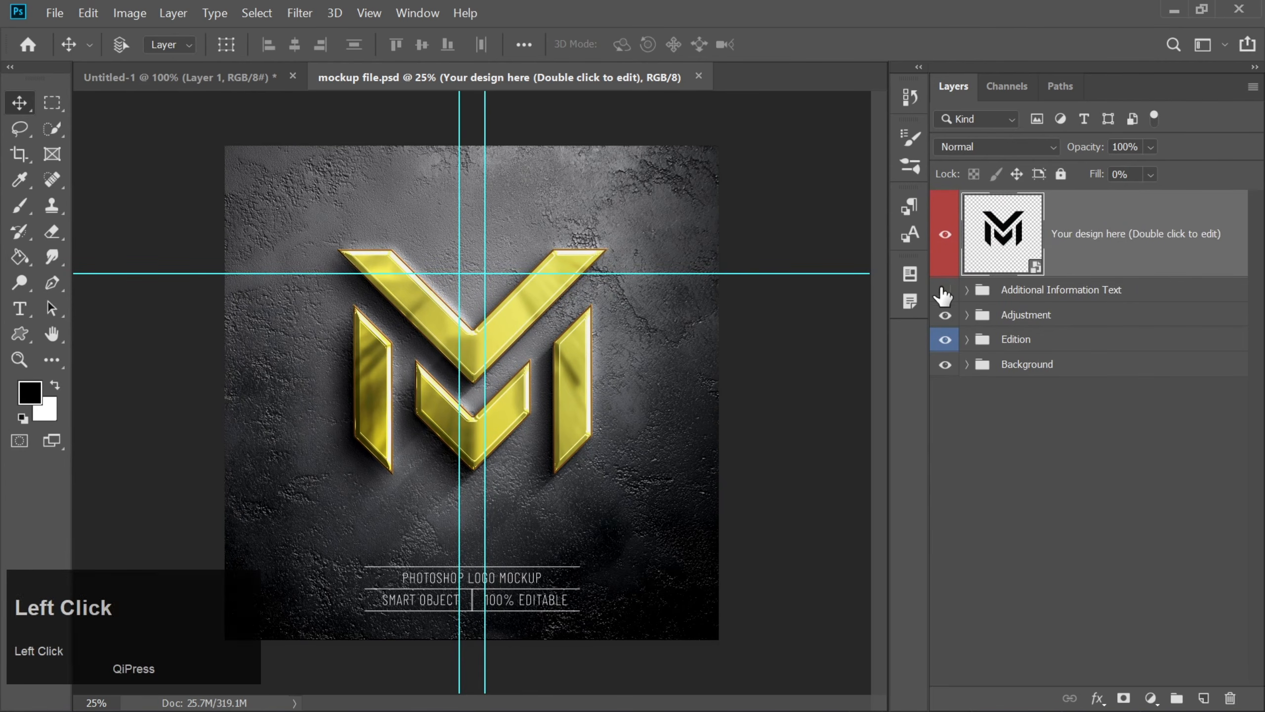
double_click(1006, 240)
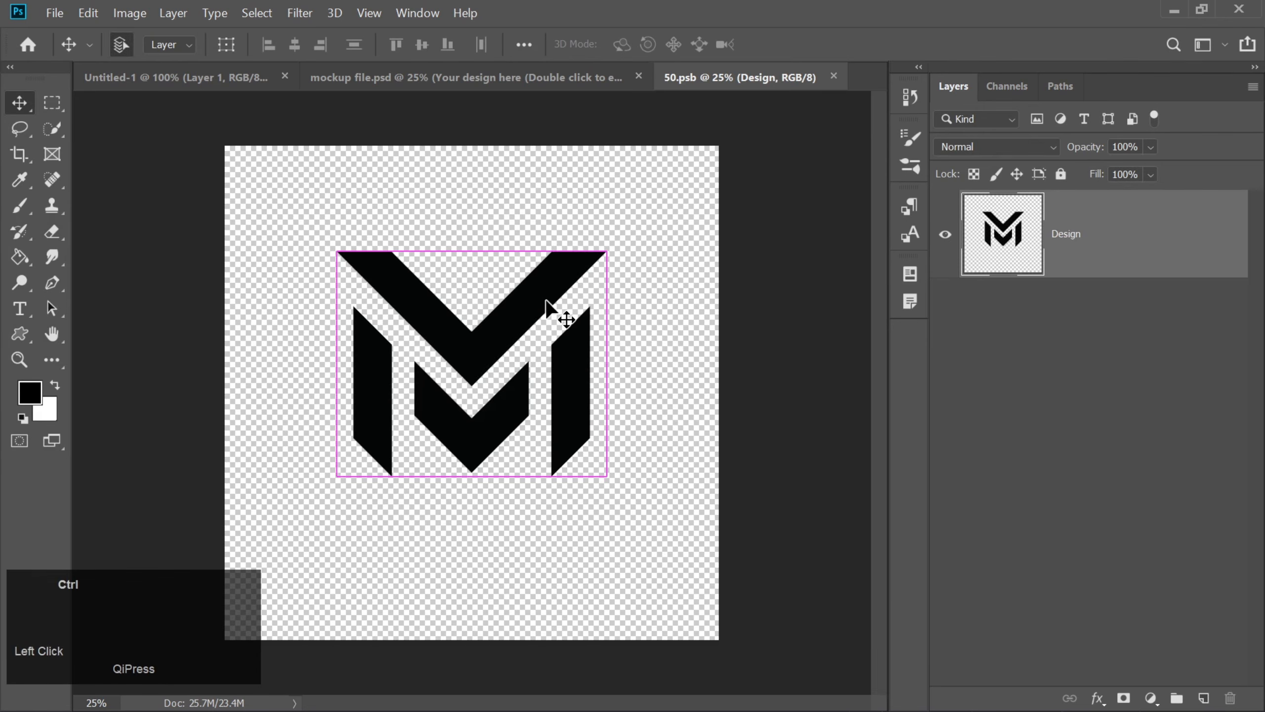
Step: Paste the copied logo in place of the hidden Design layer and enlarge it about its centre to about 358%
key(ctrl+v)
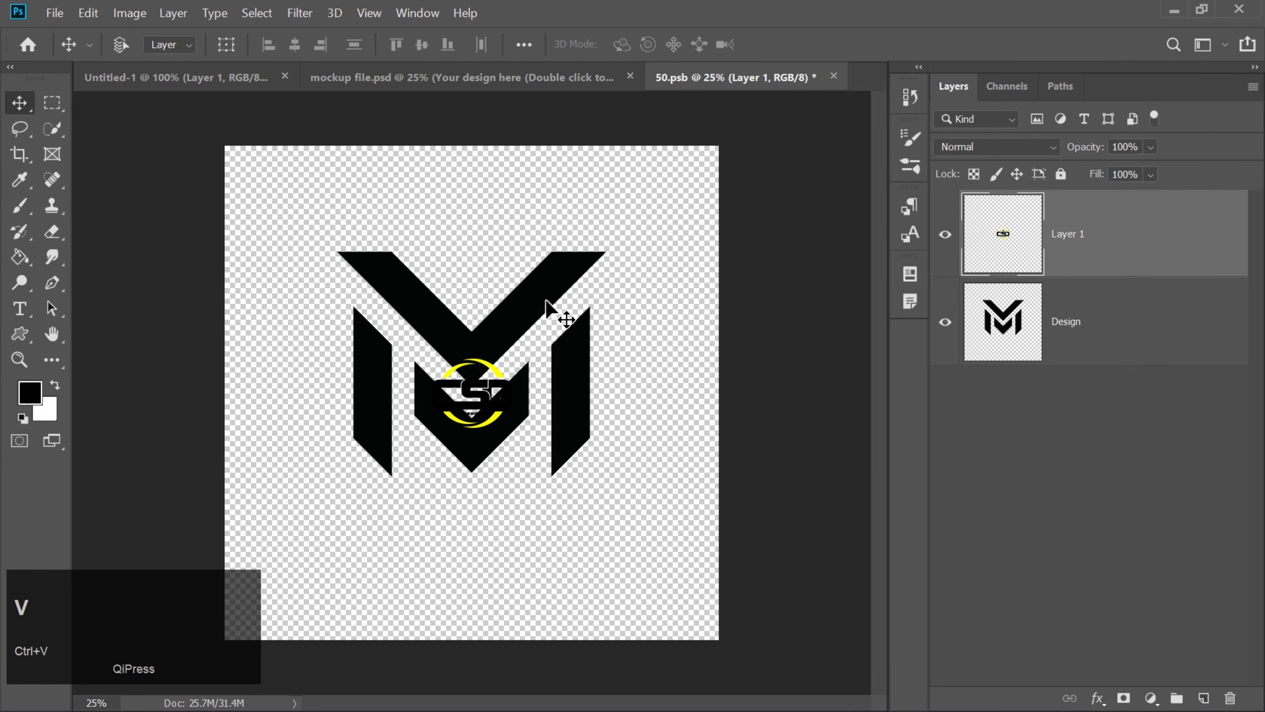
click(942, 322)
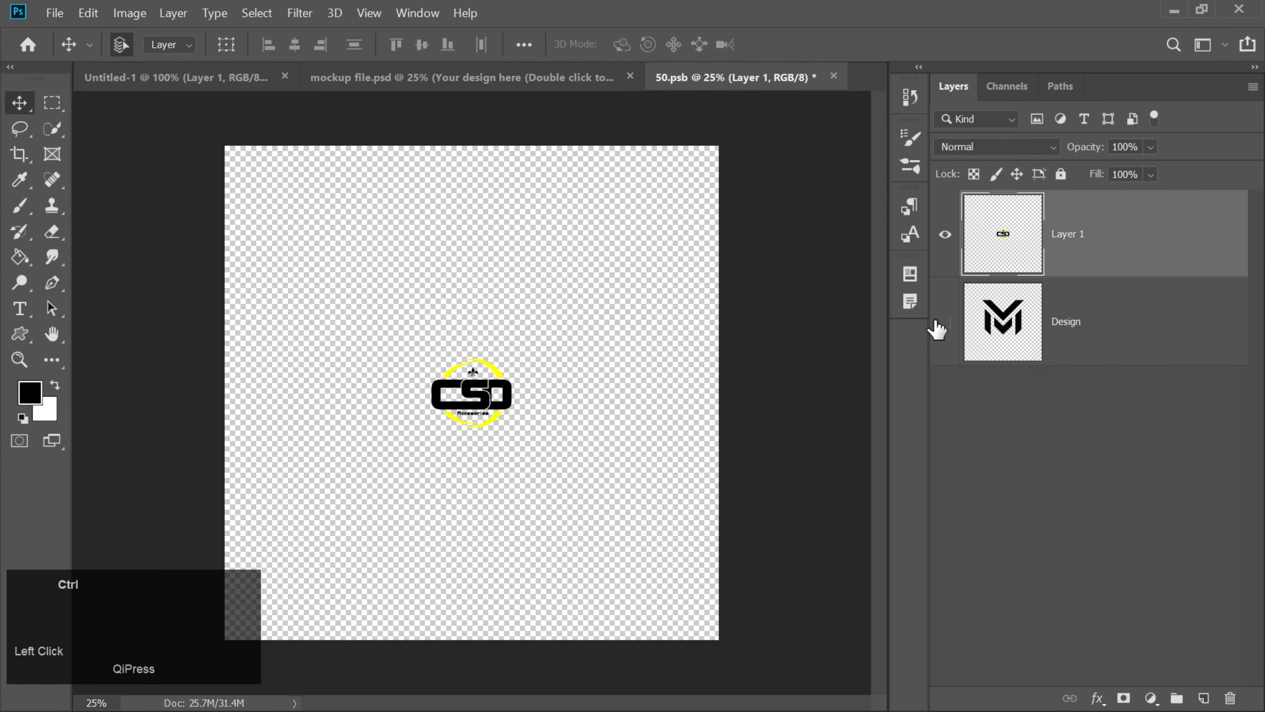
key(ctrl+t)
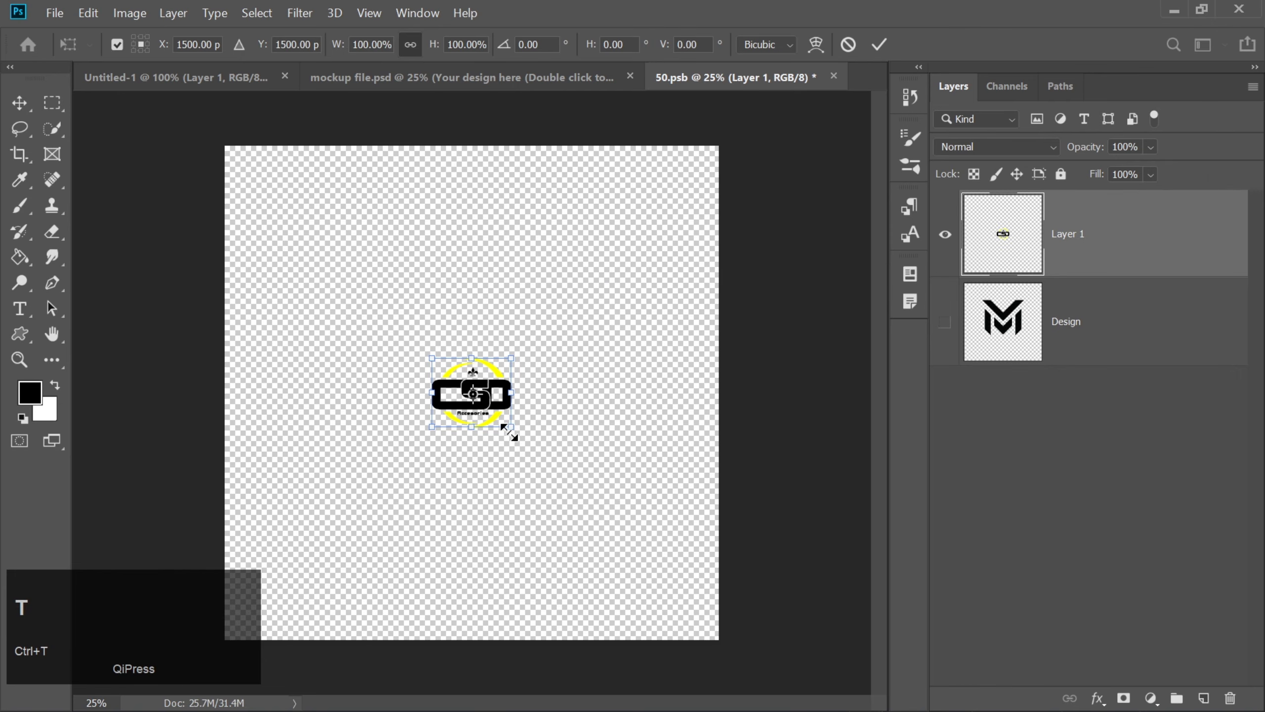
drag(511, 427, 598, 538)
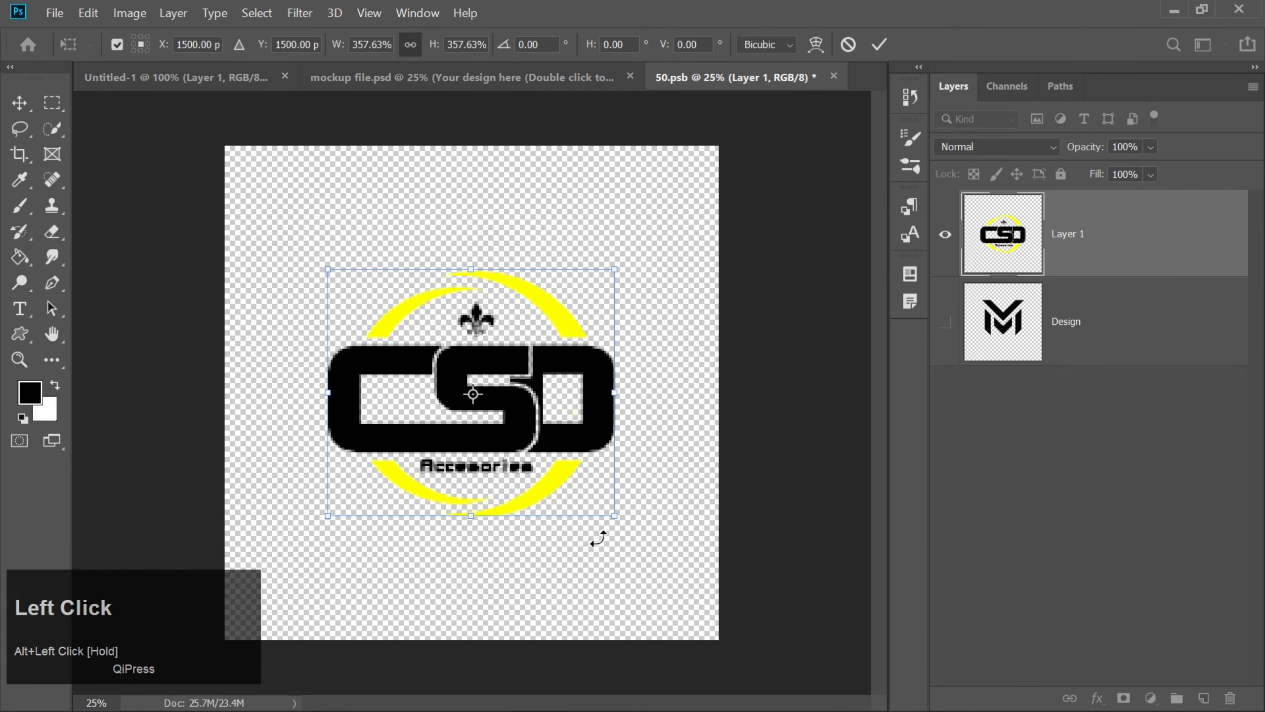
key(Return)
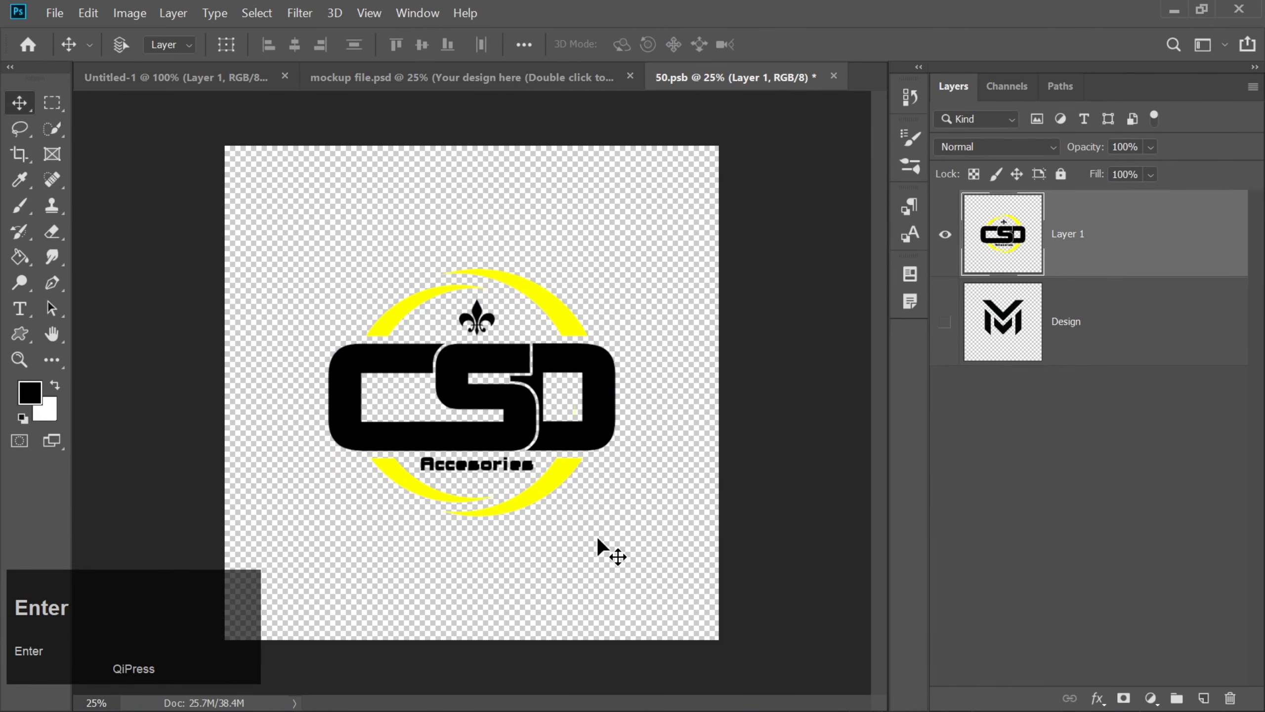
Step: Save and close the smart object, and clear all guides from the mockup
click(834, 77)
click(606, 299)
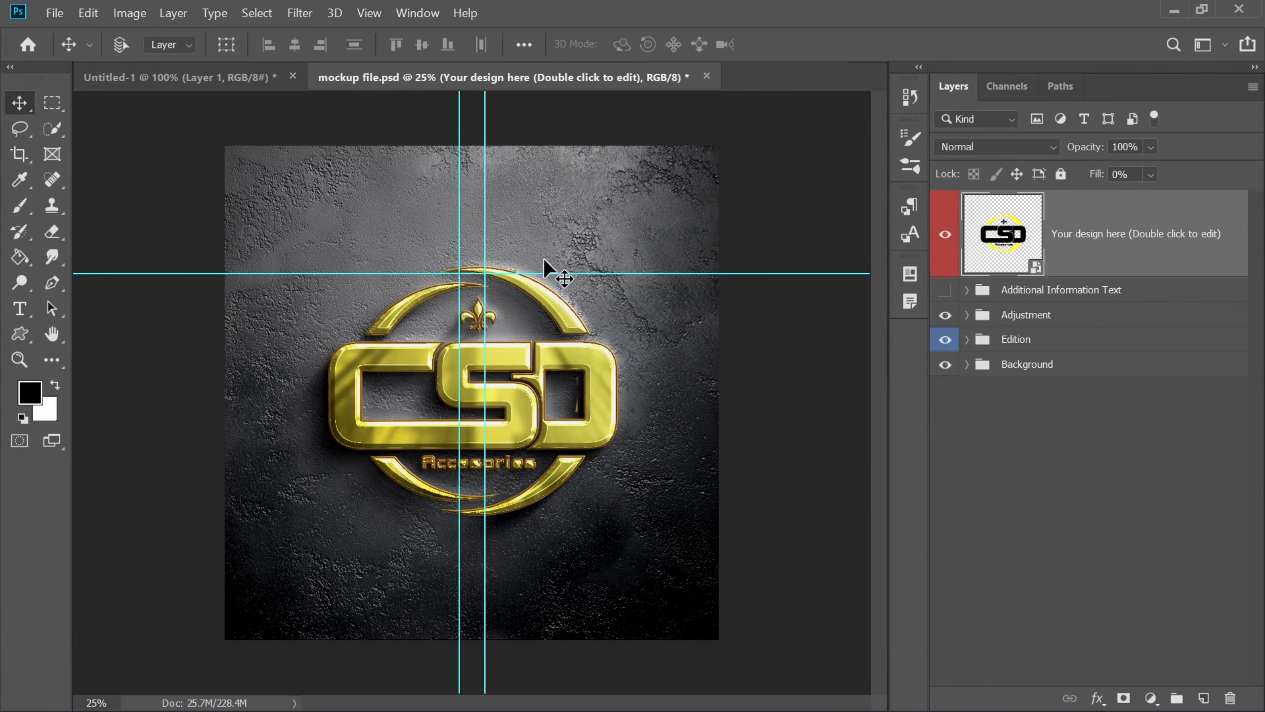
click(377, 14)
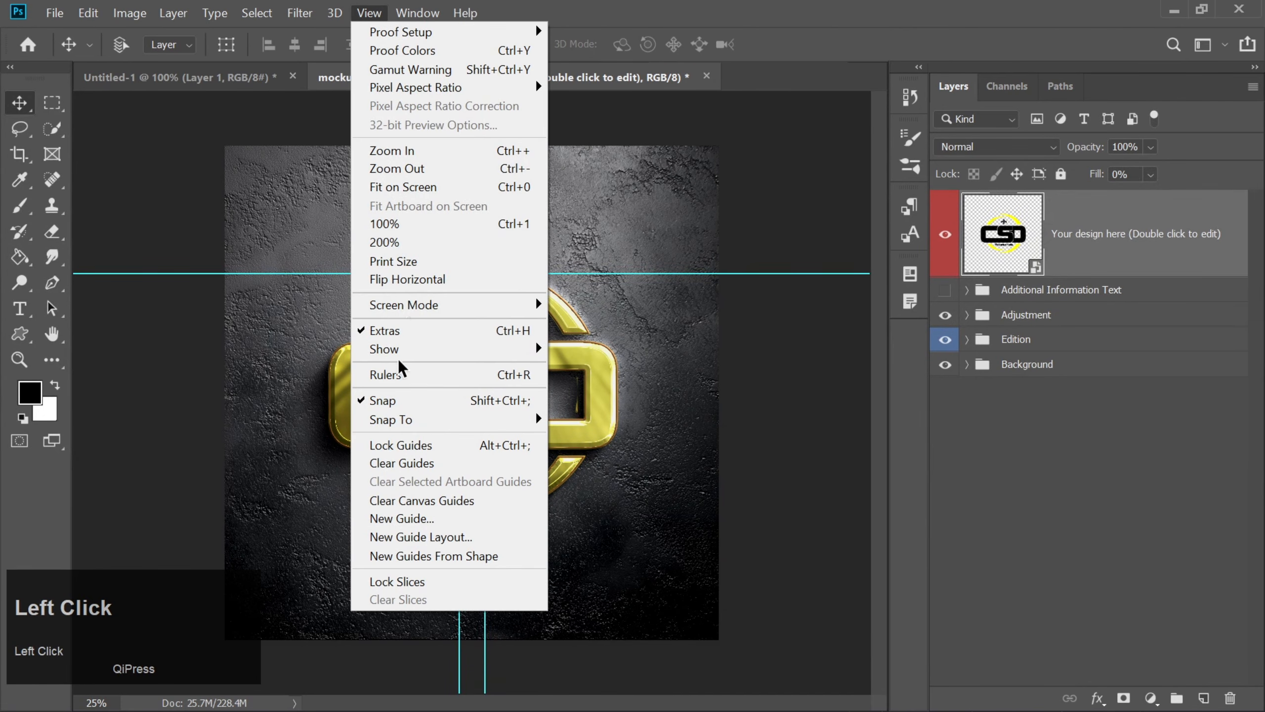
click(397, 463)
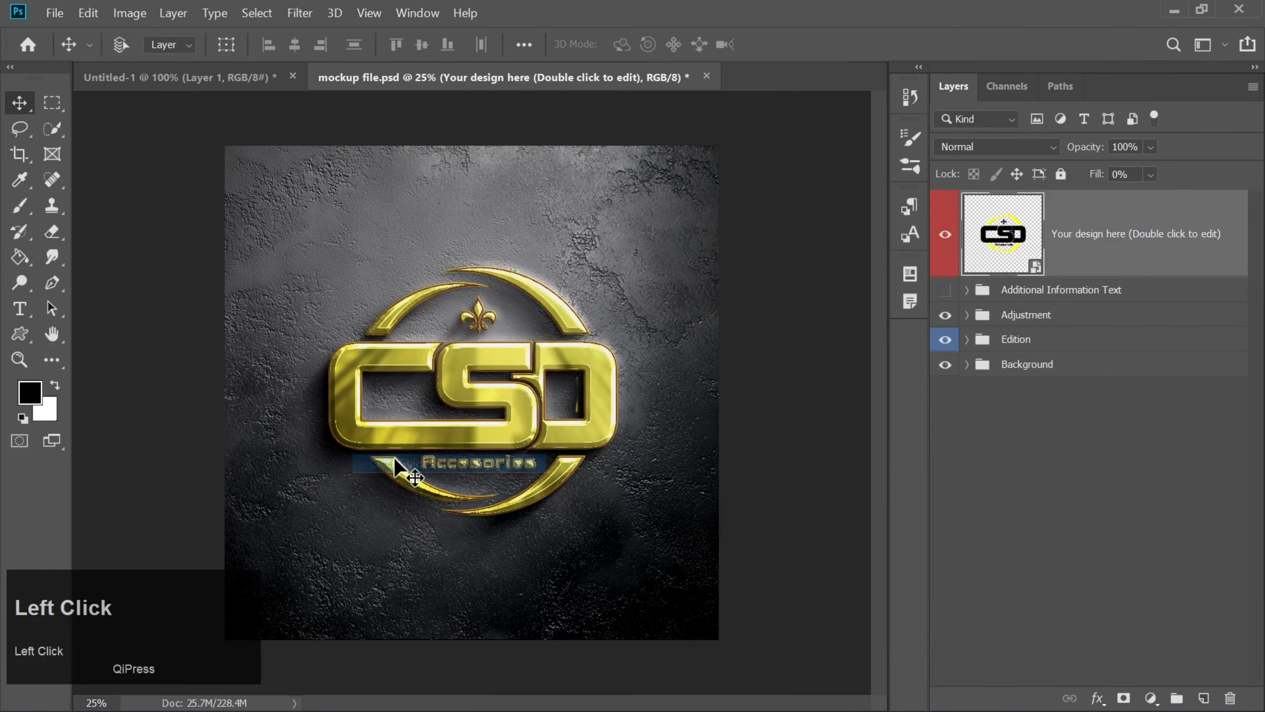
key(ctrl+equal)
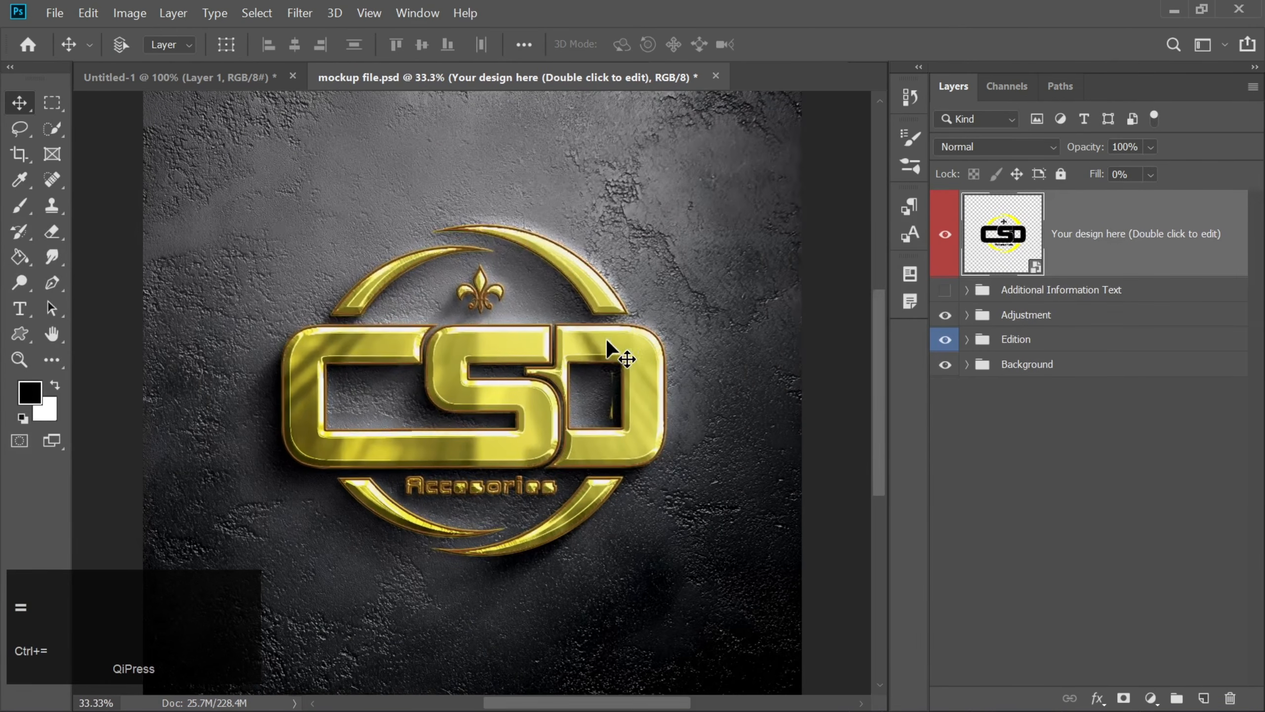